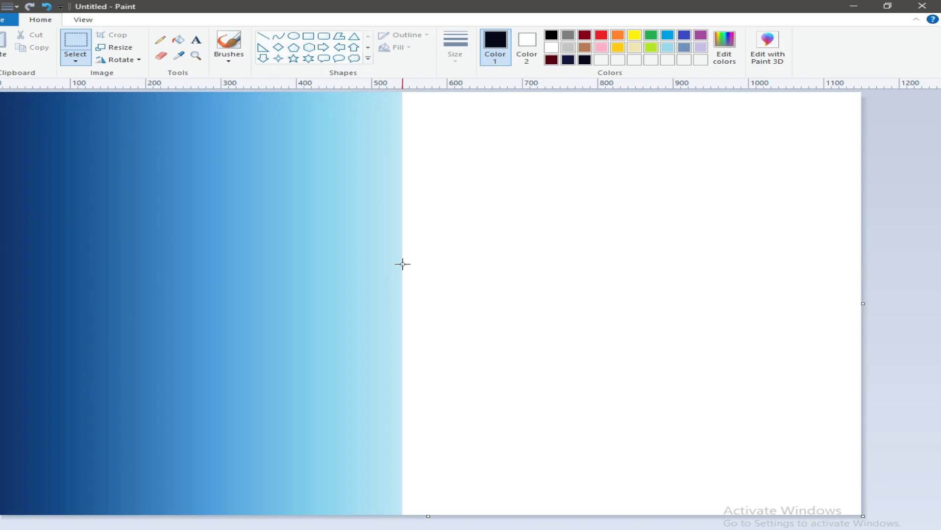
Step: Select the whole picture and copy it, ready for mirroring the blue gradient
click(227, 162)
click(47, 6)
click(75, 57)
click(100, 128)
right_click(443, 196)
click(477, 216)
Step: Try to paste the gradient, flip it horizontally and squeeze it over the blank half of the canvas
drag(862, 303, 410, 296)
key(ctrl+v)
click(119, 62)
click(132, 129)
drag(0, 304, 465, 319)
drag(465, 305, 411, 307)
click(918, 267)
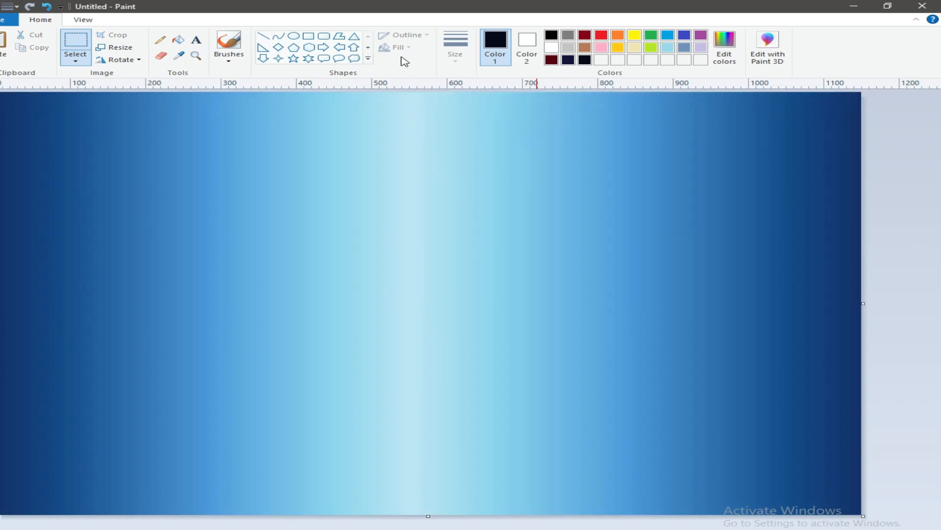
Step: Set the foreground colour to white and undo the test shape and the mirrored gradient half
click(552, 48)
drag(398, 185, 436, 225)
click(47, 7)
click(294, 36)
click(48, 6)
click(51, 6)
Step: Paste the copied gradient again, flip it horizontally and squeeze it onto the half opposite the original, meeting it at the pale centre
click(75, 59)
click(99, 128)
drag(398, 297, 396, 296)
key(ctrl+v)
click(119, 61)
click(131, 129)
drag(0, 304, 406, 309)
drag(405, 304, 409, 305)
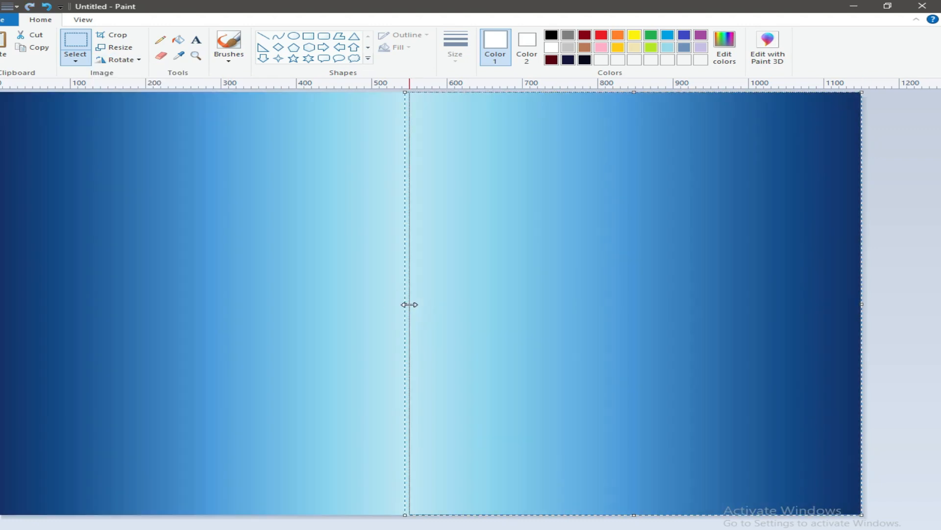
Step: Draw a white ellipse near the middle of the canvas and check the night scene reference video in the browser
click(294, 36)
drag(393, 229, 488, 294)
drag(433, 271, 395, 264)
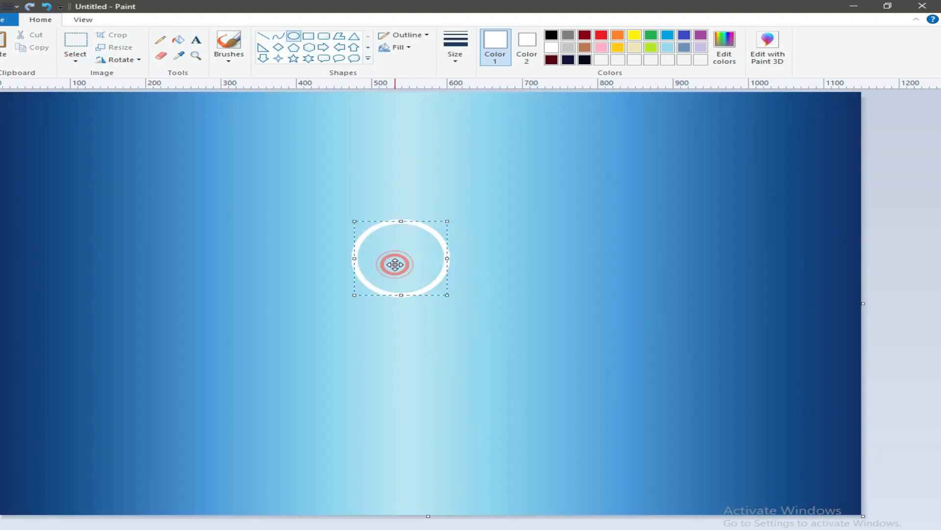
key(alt+Tab)
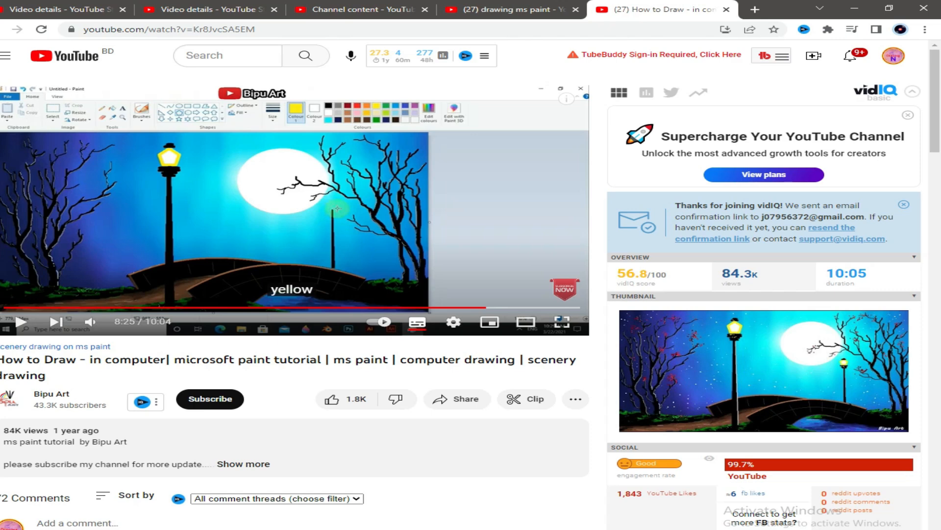
key(alt+Tab)
Step: Enlarge the ellipse into a moon about 320 px wide in the upper middle of the sky and fill it solid white
drag(447, 294, 509, 349)
mouse_move(435, 285)
mouse_down()
mouse_move(426, 244)
mouse_move(454, 197)
mouse_up()
drag(528, 260, 559, 280)
mouse_move(482, 257)
mouse_down()
mouse_move(468, 240)
mouse_move(457, 244)
mouse_up()
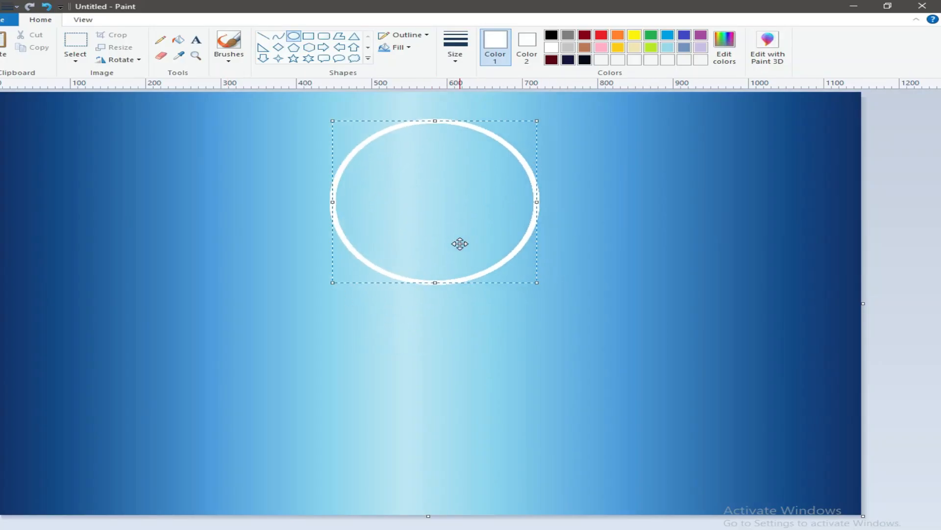
click(398, 47)
click(410, 73)
drag(539, 280, 567, 302)
click(761, 261)
Step: Scatter tiny light turquoise Pencil dots as distant stars over the sky west of the moon
click(668, 47)
click(160, 39)
click(455, 55)
click(456, 123)
click(59, 243)
click(36, 214)
click(17, 169)
click(40, 180)
click(39, 131)
click(10, 117)
click(19, 154)
click(126, 239)
click(27, 358)
click(54, 380)
click(11, 332)
click(9, 218)
click(18, 419)
click(50, 377)
click(86, 352)
click(106, 324)
click(91, 317)
click(114, 292)
click(129, 185)
click(114, 208)
click(104, 152)
click(47, 149)
click(25, 103)
click(244, 231)
click(280, 161)
Step: Scatter more tiny light turquoise dots over the sky east of the moon
click(828, 144)
click(814, 176)
click(790, 131)
click(759, 107)
click(829, 193)
click(837, 239)
click(742, 383)
click(833, 487)
click(792, 345)
click(849, 165)
click(718, 114)
click(717, 150)
click(680, 259)
click(659, 312)
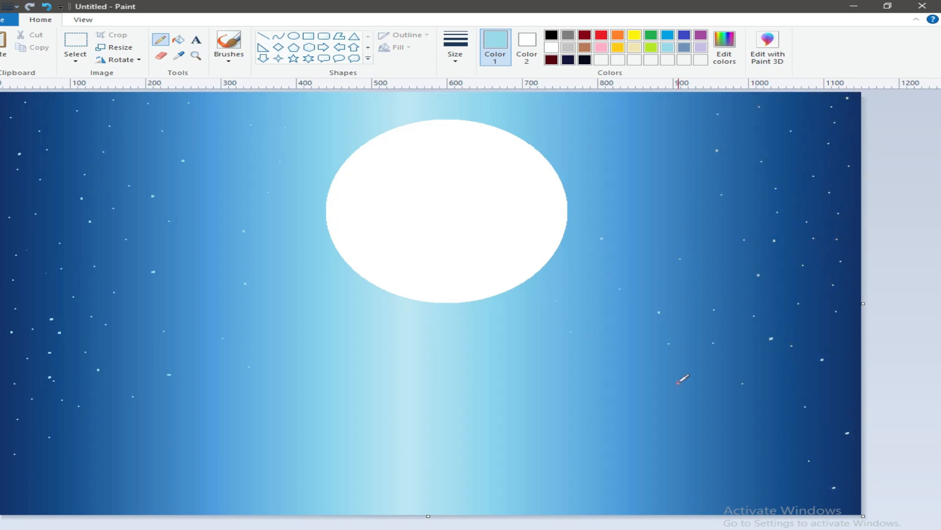
Step: Change the pencil colour to white and add a few more tiny dots around the moon
click(684, 35)
click(557, 142)
click(589, 169)
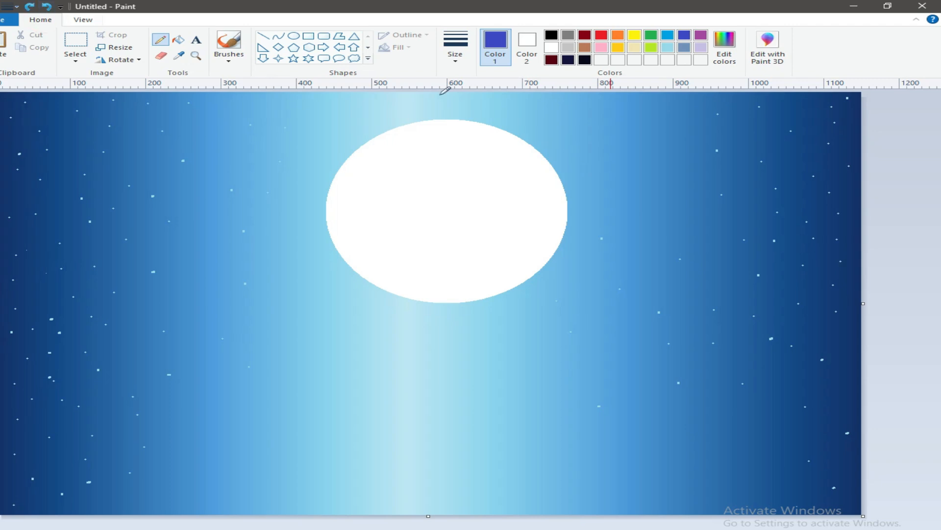
click(551, 48)
click(591, 128)
click(313, 305)
click(623, 322)
Step: Draw small solid white five-point stars spread across the sky on both sides of the moon
click(293, 58)
click(410, 48)
drag(185, 186, 196, 197)
drag(654, 147, 665, 158)
drag(774, 131, 786, 141)
drag(77, 138, 89, 149)
drag(12, 227, 24, 237)
drag(2, 99, 15, 107)
drag(258, 251, 269, 261)
drag(600, 295, 612, 305)
drag(706, 232, 717, 243)
drag(826, 242, 841, 255)
drag(810, 332, 821, 340)
drag(88, 323, 99, 333)
drag(4, 319, 15, 329)
drag(126, 239, 142, 251)
drag(622, 102, 632, 113)
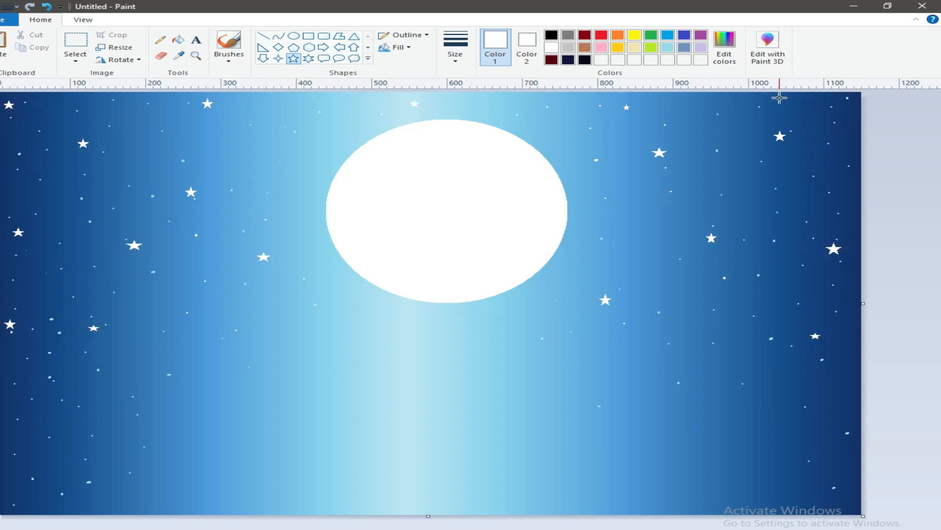
Step: Add several even smaller white five-point stars in the gaps around the moon and across the sky
drag(247, 116, 253, 122)
drag(772, 182, 776, 188)
drag(825, 207, 830, 212)
drag(645, 200, 655, 208)
drag(300, 340, 308, 346)
drag(189, 350, 201, 359)
drag(493, 326, 548, 319)
drag(648, 282, 658, 286)
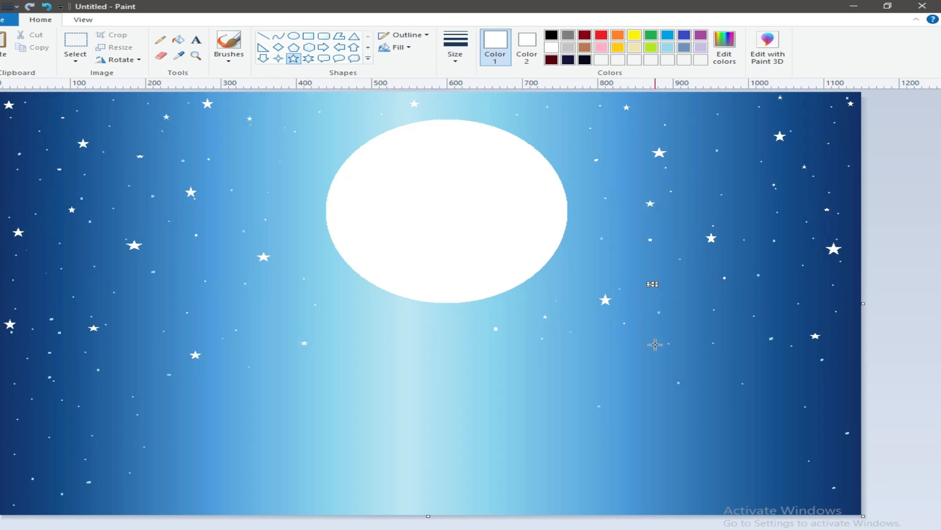
Step: Set both colours to black and draw an upward-arching curve about 440 px wide below the moon
click(551, 34)
click(527, 46)
click(551, 35)
click(278, 36)
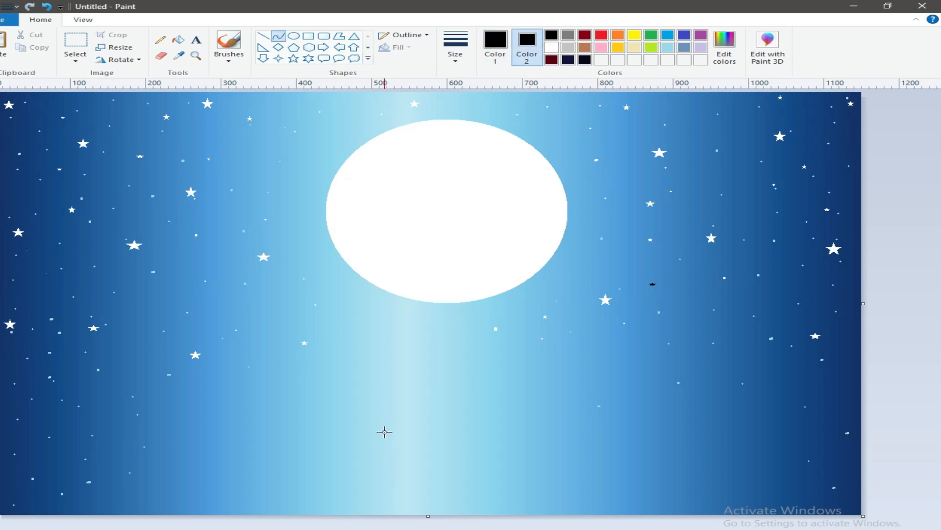
drag(275, 432, 438, 431)
click(47, 6)
drag(276, 437, 607, 434)
mouse_move(434, 433)
mouse_down()
mouse_move(426, 412)
mouse_move(451, 380)
mouse_move(437, 375)
mouse_up()
click(924, 356)
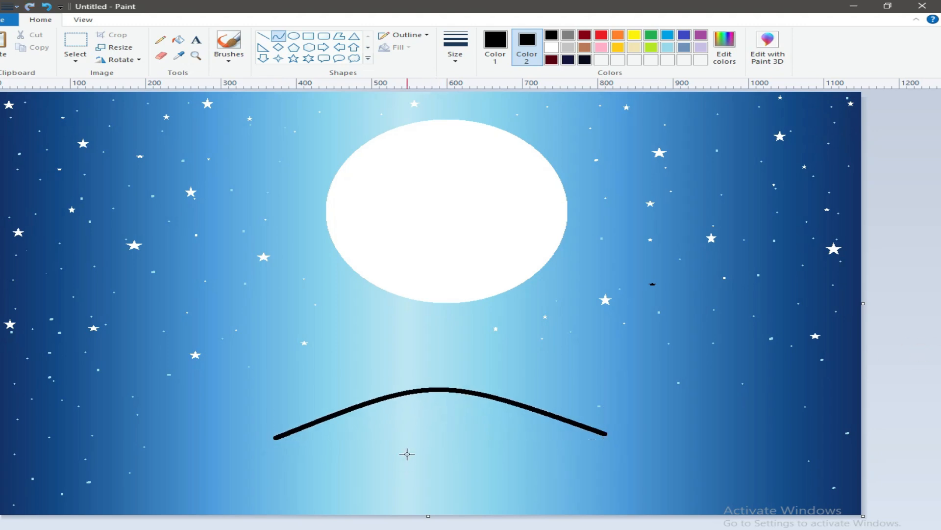
Step: Try curves for an overlapping second arch and for the lower edges of both arches, and undo them
drag(358, 458, 704, 454)
click(47, 6)
drag(391, 462, 753, 461)
drag(606, 460, 577, 392)
drag(292, 465, 609, 451)
drag(399, 457, 426, 404)
drag(450, 471, 701, 473)
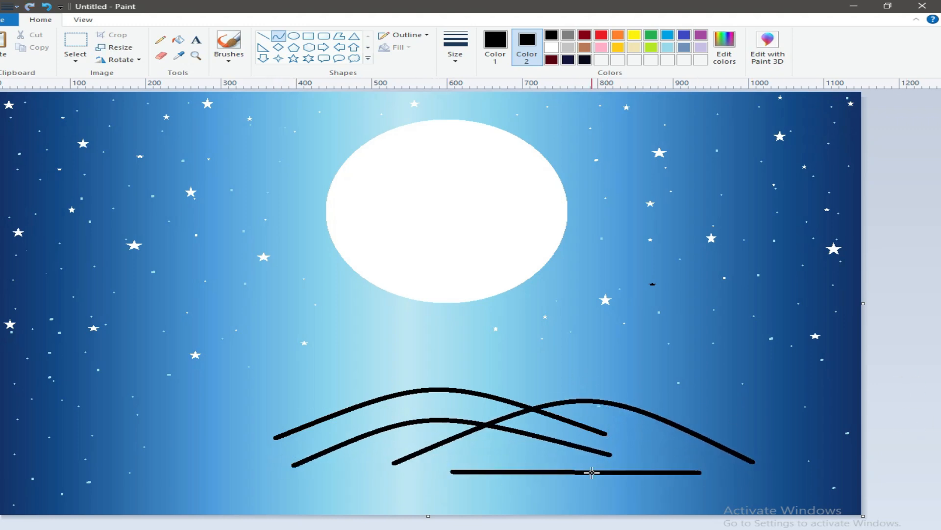
drag(592, 472, 596, 425)
click(920, 444)
click(45, 6)
click(46, 7)
click(45, 7)
drag(395, 452, 775, 461)
drag(582, 458, 589, 434)
key(ctrl+z)
Step: Draw a second black arching curve about 455 px wide, overlapping the eastern end of the first
drag(416, 463, 760, 465)
drag(588, 464, 589, 392)
click(915, 426)
drag(289, 475, 627, 475)
drag(456, 474, 454, 422)
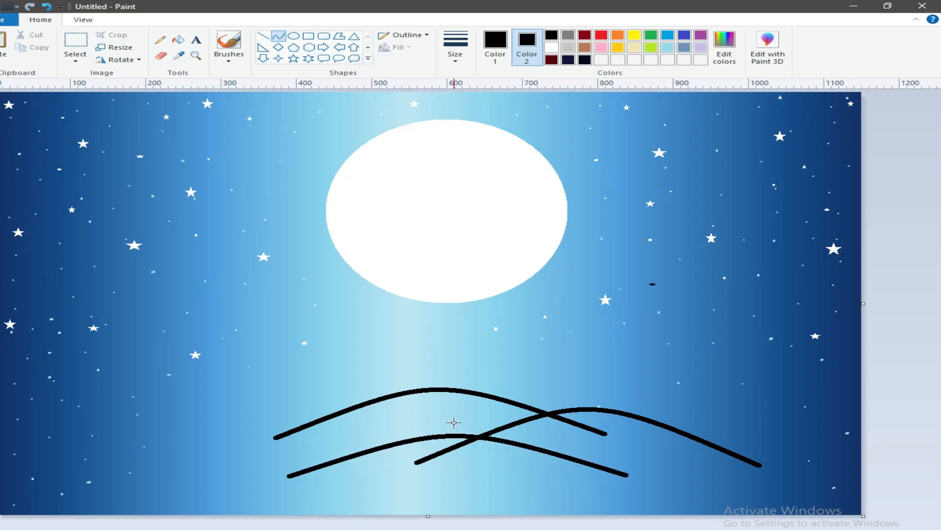
click(29, 7)
Step: Draw a lower arc beneath each black arch and join the open ends with short straight lines
mouse_move(316, 459)
mouse_down()
mouse_move(557, 460)
mouse_move(332, 457)
mouse_move(538, 439)
mouse_up()
drag(427, 450, 431, 417)
drag(483, 474, 701, 475)
drag(592, 474, 591, 436)
drag(277, 438, 316, 460)
drag(416, 462, 485, 474)
drag(760, 465, 702, 474)
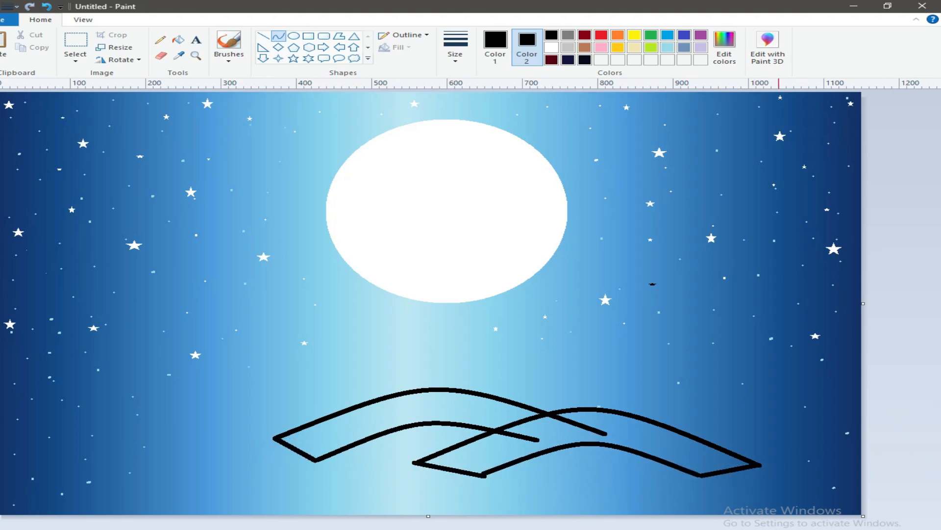
Step: Paint rough black brush strokes inside both arched bands to start filling them
click(228, 58)
click(227, 80)
mouse_move(380, 424)
mouse_down()
mouse_move(299, 436)
mouse_move(393, 416)
mouse_up()
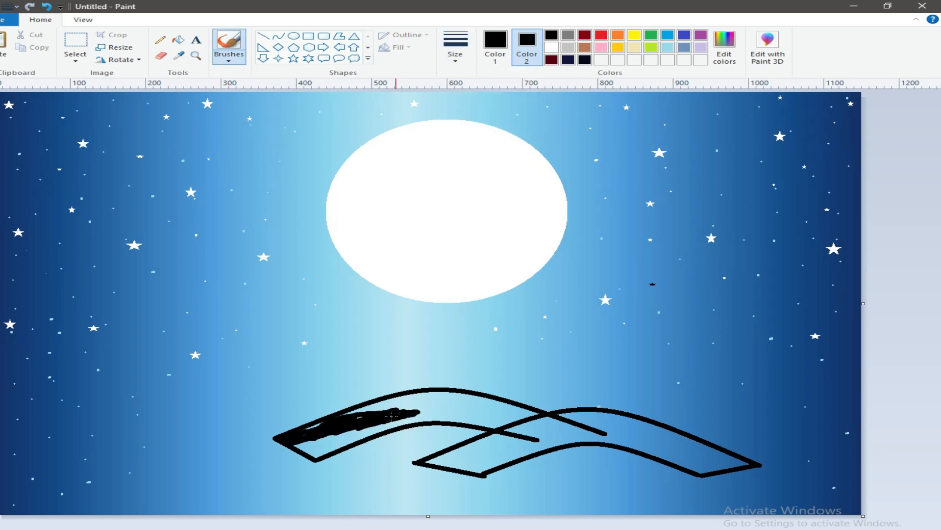
mouse_move(463, 459)
mouse_down()
mouse_move(605, 423)
mouse_move(539, 431)
mouse_move(564, 421)
mouse_move(537, 421)
mouse_move(431, 461)
mouse_move(491, 451)
mouse_up()
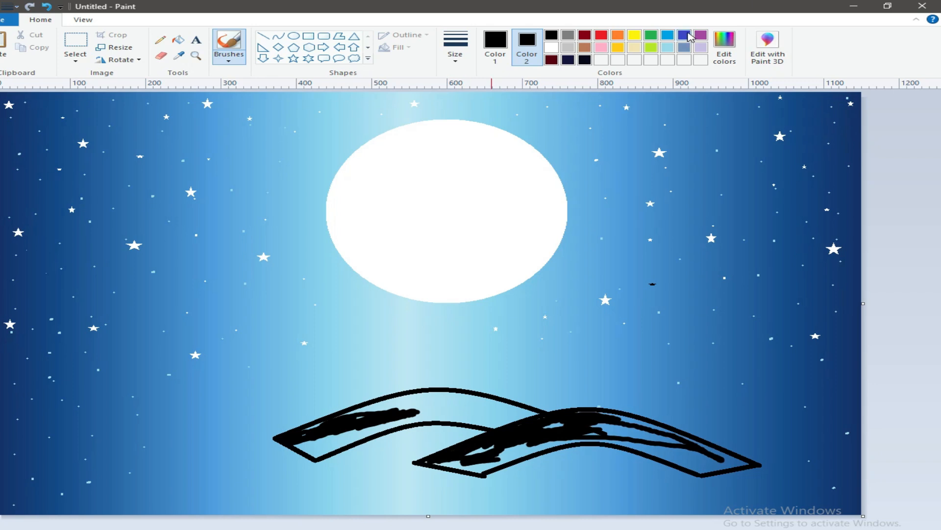
Step: Fill the remaining gaps inside both arched bands with solid black brush strokes
click(685, 35)
click(685, 35)
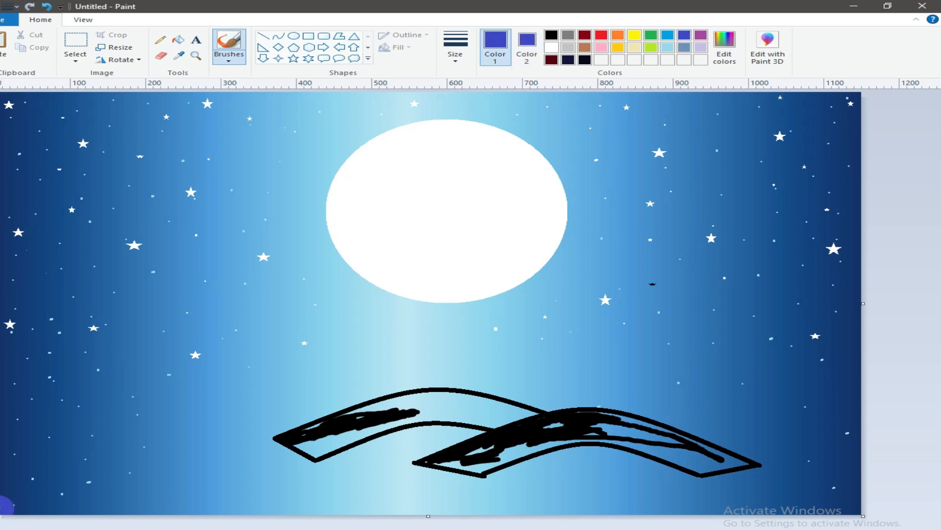
click(551, 34)
mouse_move(564, 417)
mouse_down()
mouse_move(483, 449)
mouse_move(596, 424)
mouse_move(684, 447)
mouse_move(653, 441)
mouse_up()
mouse_move(465, 457)
mouse_down()
mouse_move(706, 456)
mouse_move(476, 410)
mouse_move(349, 426)
mouse_up()
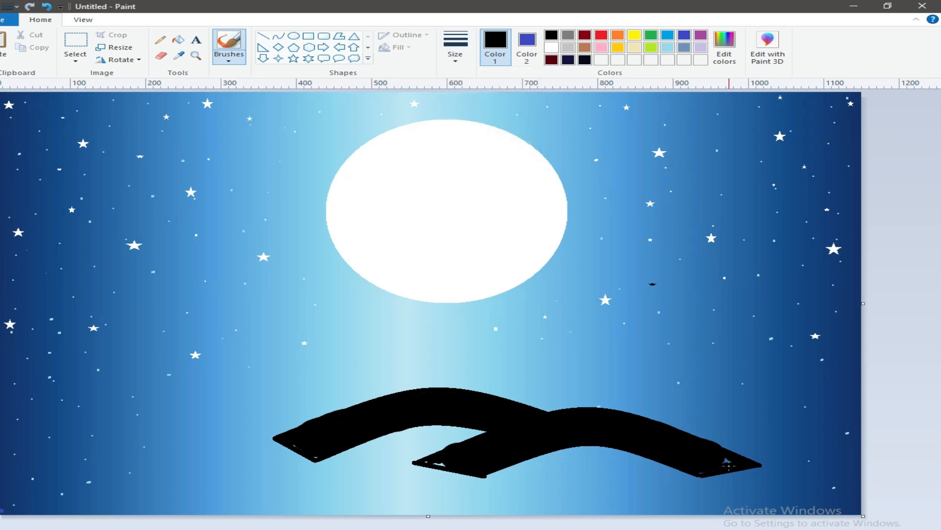
Step: Mix a light tan and trace curves along the upper edges of both black arches
click(279, 36)
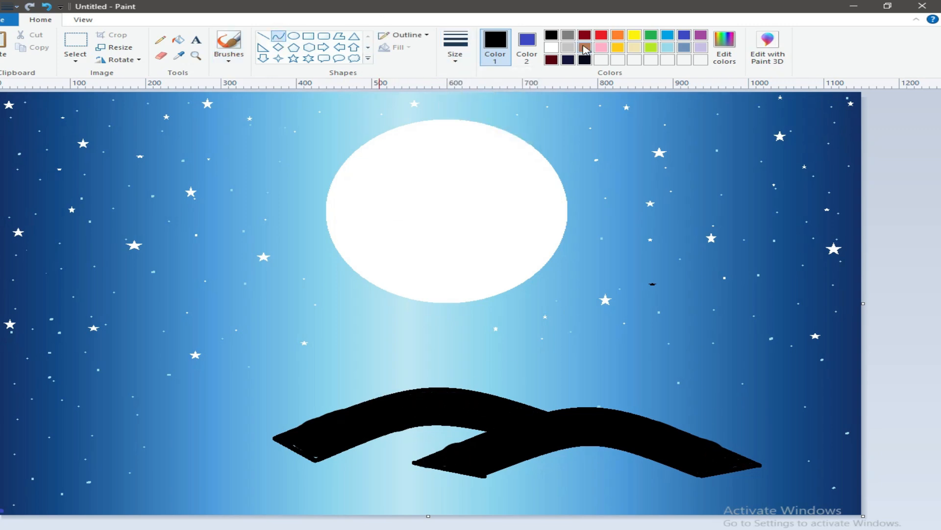
click(585, 47)
click(725, 54)
click(472, 263)
click(315, 357)
drag(412, 463, 762, 464)
drag(586, 463, 582, 387)
drag(274, 438, 544, 408)
drag(408, 423, 418, 373)
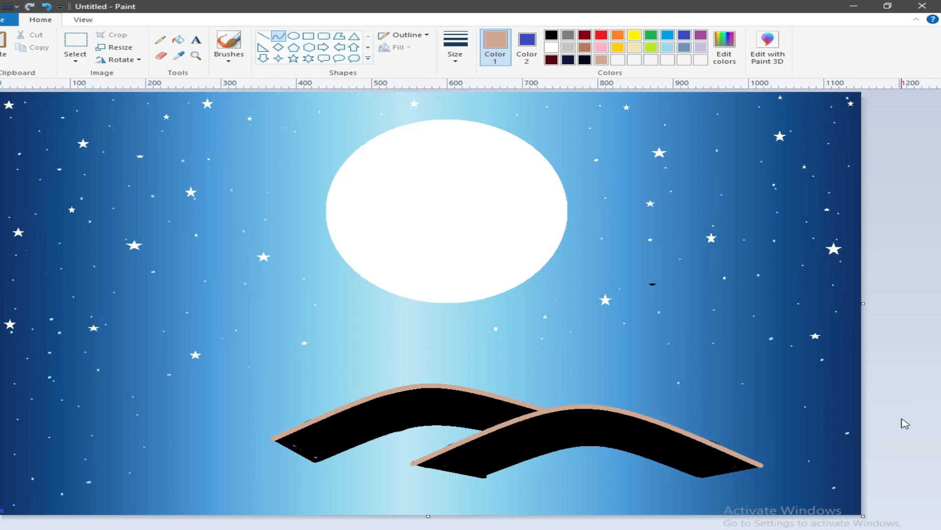
Step: Try tan straight lines in several thicknesses at the lower western corners of both arches
click(263, 35)
click(455, 49)
click(489, 96)
drag(313, 461, 315, 463)
click(455, 54)
click(471, 102)
click(450, 62)
click(468, 89)
drag(414, 464, 444, 470)
click(903, 421)
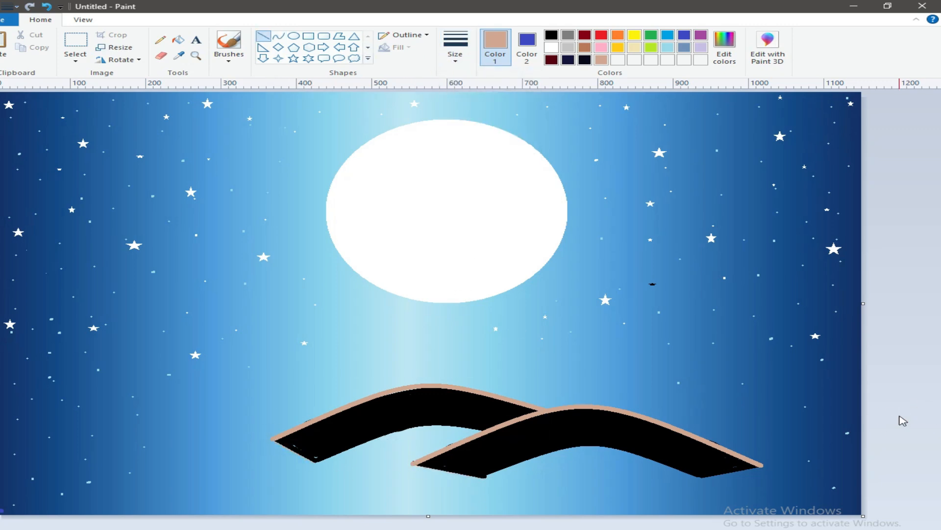
Step: Mix a pale beige and brush a path from beneath the rear arch down to the canvas's lower-left corner
click(725, 47)
click(612, 219)
click(319, 357)
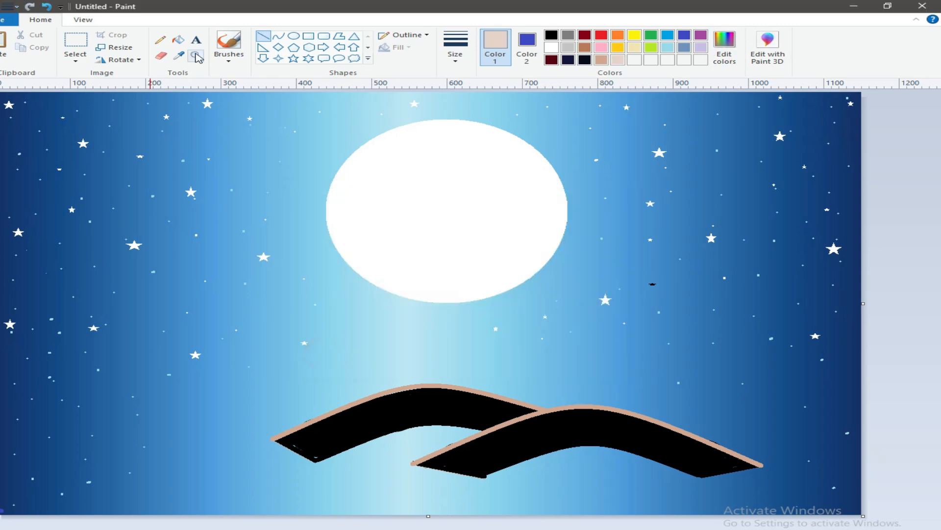
click(229, 44)
drag(366, 459, 387, 450)
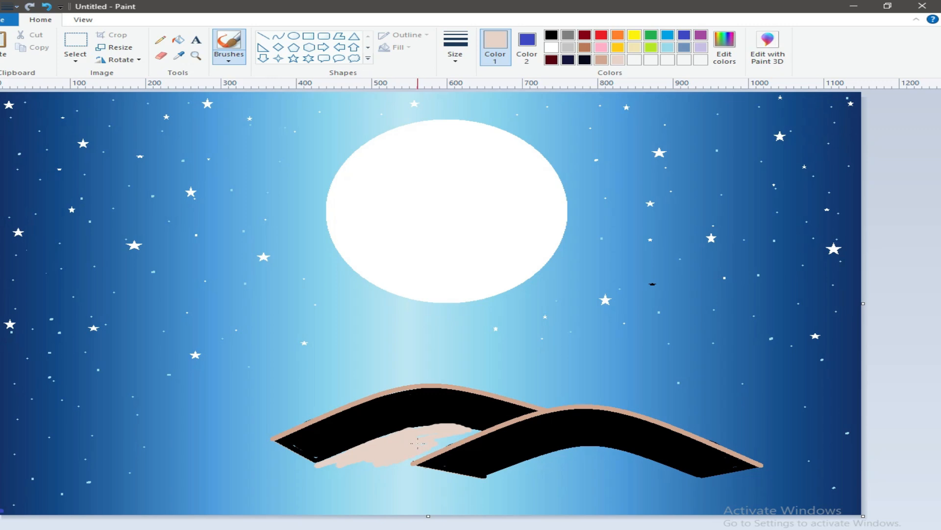
mouse_move(326, 468)
mouse_down()
mouse_move(103, 510)
mouse_move(142, 500)
mouse_move(255, 505)
mouse_move(191, 506)
mouse_up()
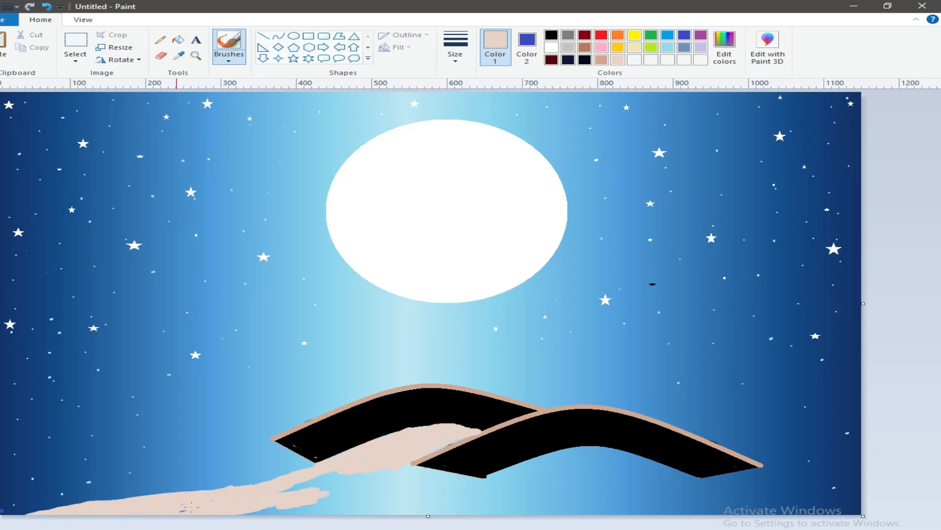
drag(330, 487, 322, 485)
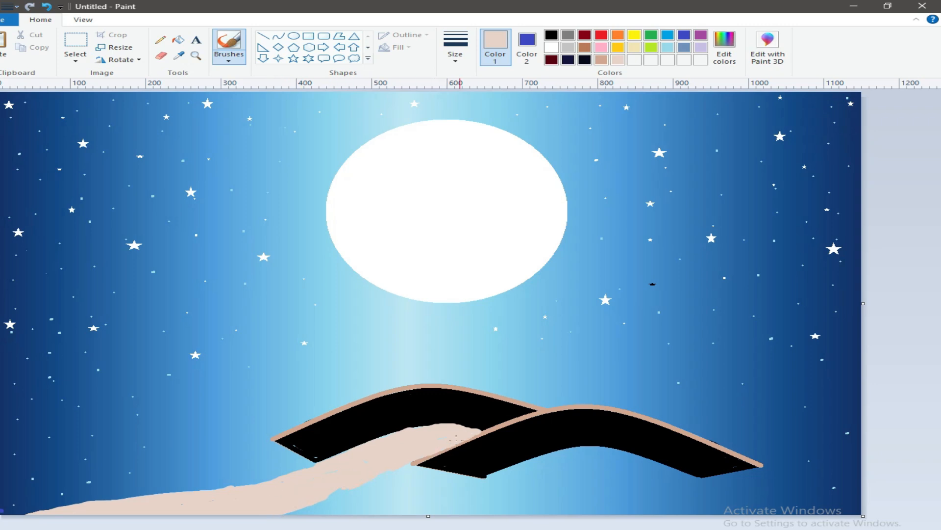
Step: Undo the last path stroke, and widen and smooth the lower side of the beige path
drag(238, 487, 102, 511)
click(47, 7)
mouse_move(354, 470)
mouse_down()
mouse_move(115, 509)
mouse_move(322, 480)
mouse_up()
drag(397, 463, 247, 516)
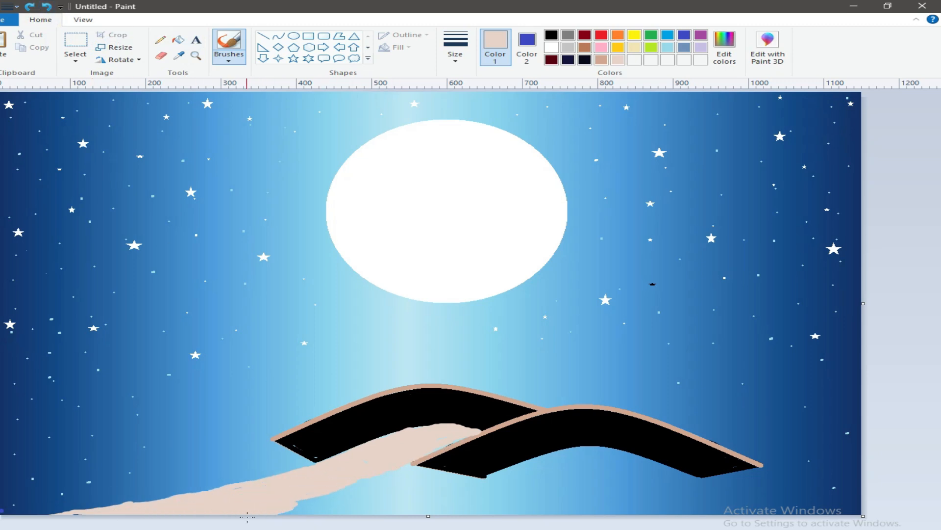
click(319, 489)
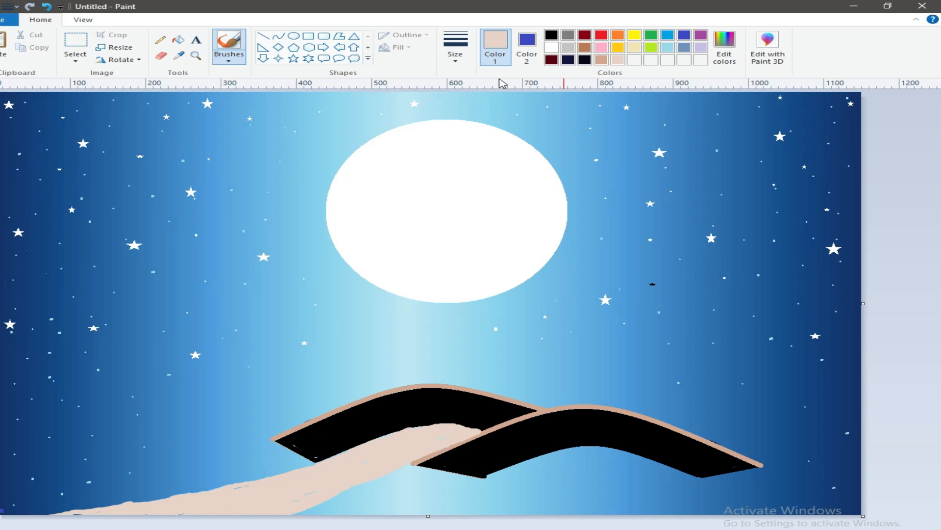
Step: Paint slanted black supports from both ends of the front arch down to the canvas's lower edge
click(552, 35)
click(425, 472)
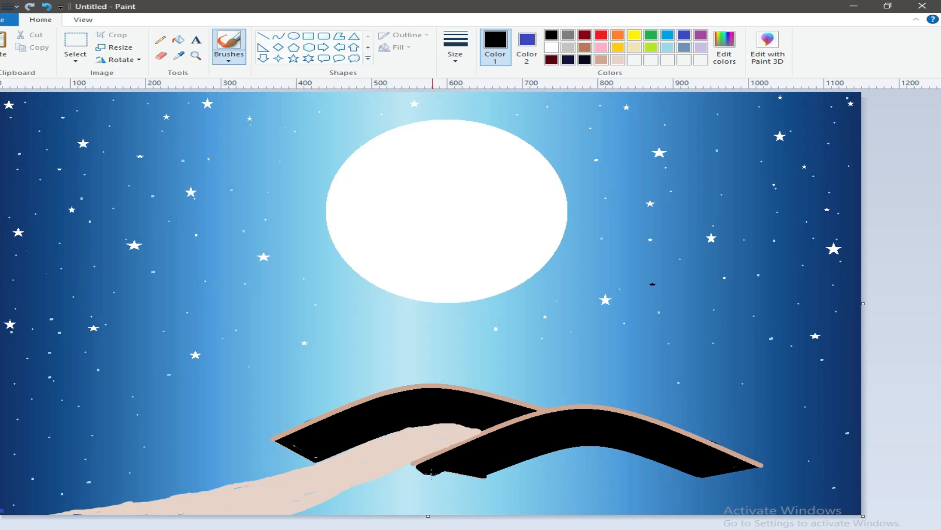
mouse_move(454, 472)
mouse_down()
mouse_move(382, 512)
mouse_move(430, 485)
mouse_move(414, 496)
mouse_move(438, 493)
mouse_move(367, 524)
mouse_up()
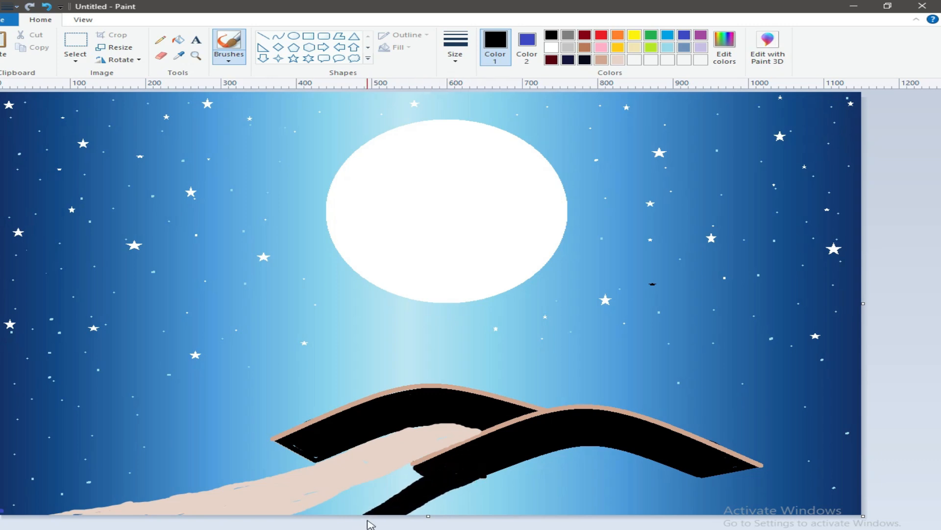
mouse_move(696, 474)
mouse_down()
mouse_move(736, 510)
mouse_move(721, 470)
mouse_move(792, 514)
mouse_up()
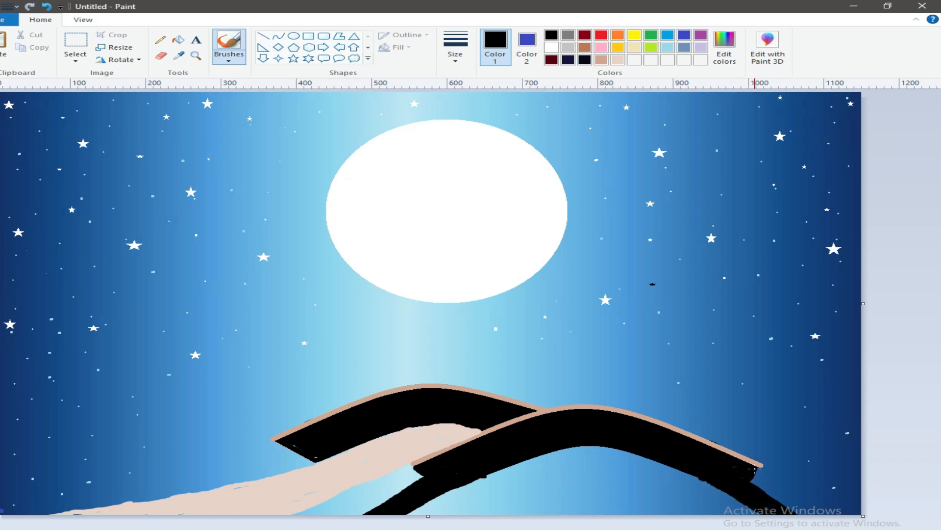
Step: Reshape the western end of the rear arch with black strokes, undoing the last one
drag(291, 453, 303, 462)
drag(290, 456, 320, 463)
click(44, 8)
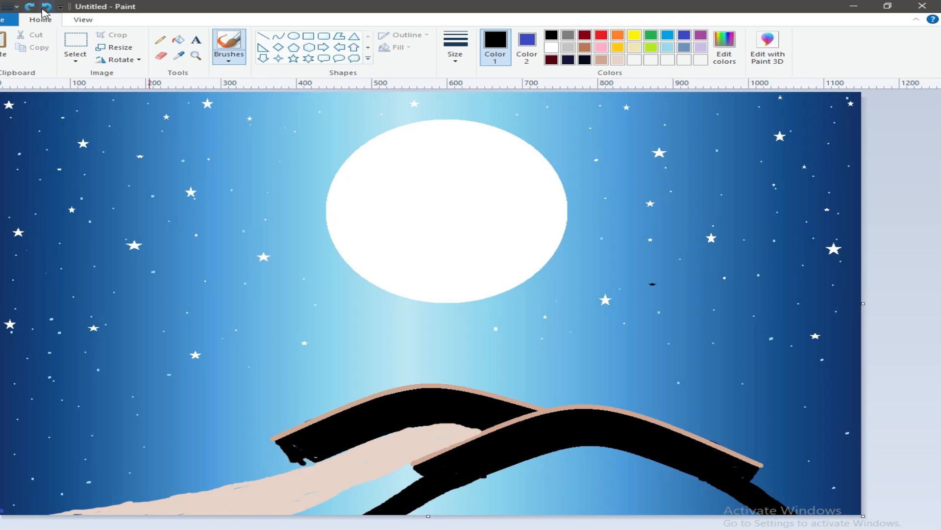
Step: Mix a dark grey (RGB 58, 58, 58) and paint it along the whole upper edge of the beige path
click(179, 56)
click(350, 449)
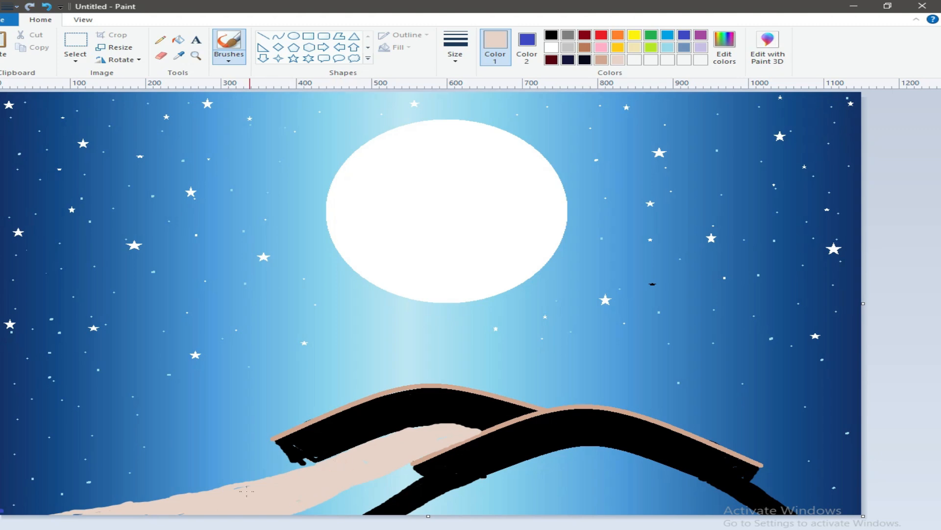
click(552, 35)
click(724, 47)
drag(620, 309, 621, 285)
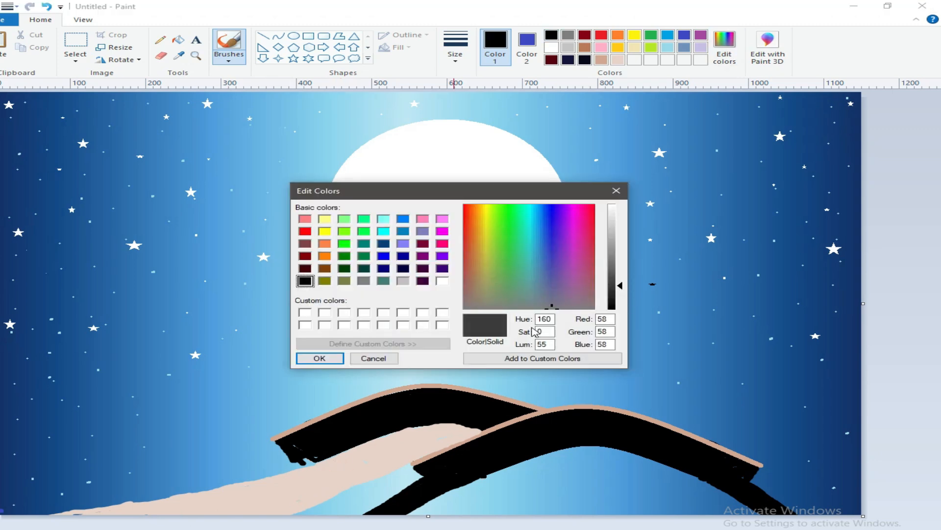
click(315, 353)
drag(339, 452, 302, 465)
drag(309, 457, 345, 445)
drag(400, 428, 474, 429)
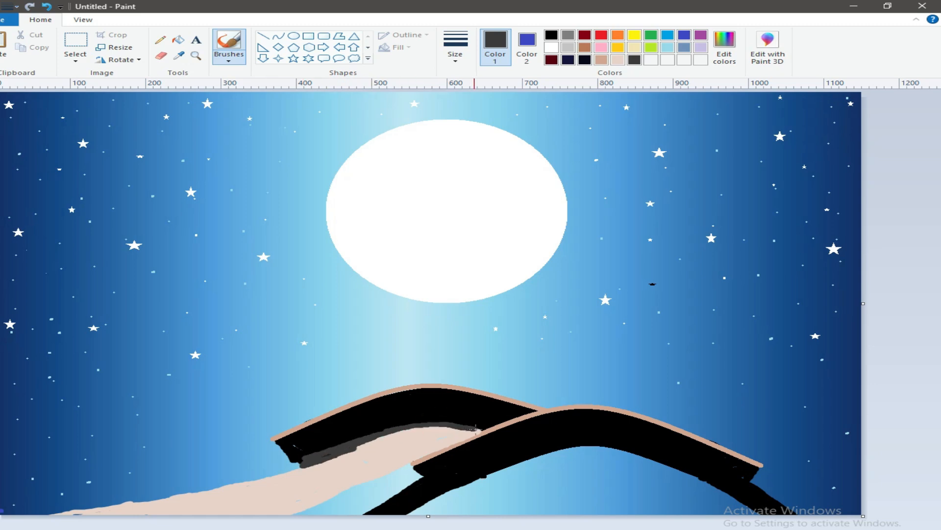
mouse_move(310, 460)
mouse_down()
mouse_move(219, 489)
mouse_move(57, 512)
mouse_move(265, 477)
mouse_move(88, 505)
mouse_move(120, 523)
mouse_up()
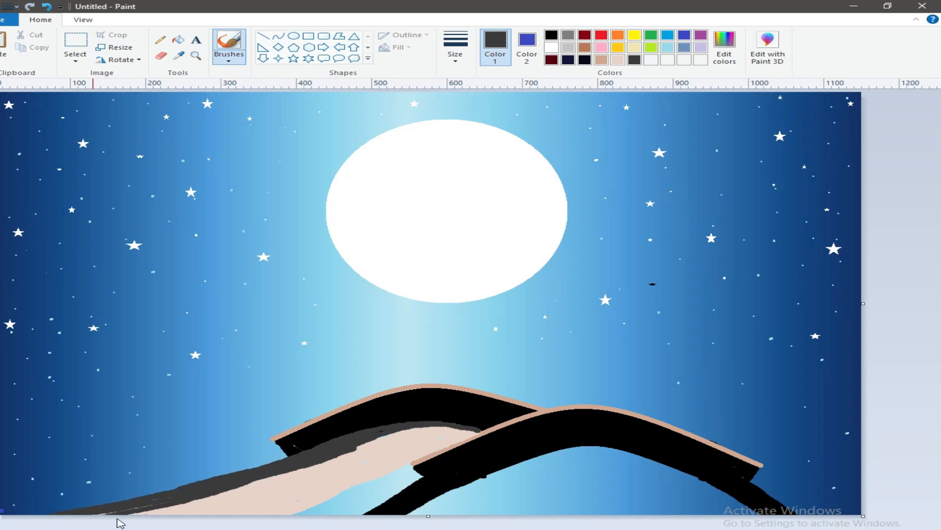
Step: Mix a slightly lighter grey and paint a band along the inside of the path's dark grey edge
click(724, 48)
drag(623, 285, 622, 275)
click(319, 357)
drag(265, 473, 366, 436)
mouse_move(269, 470)
mouse_down()
mouse_move(112, 510)
mouse_move(238, 480)
mouse_up()
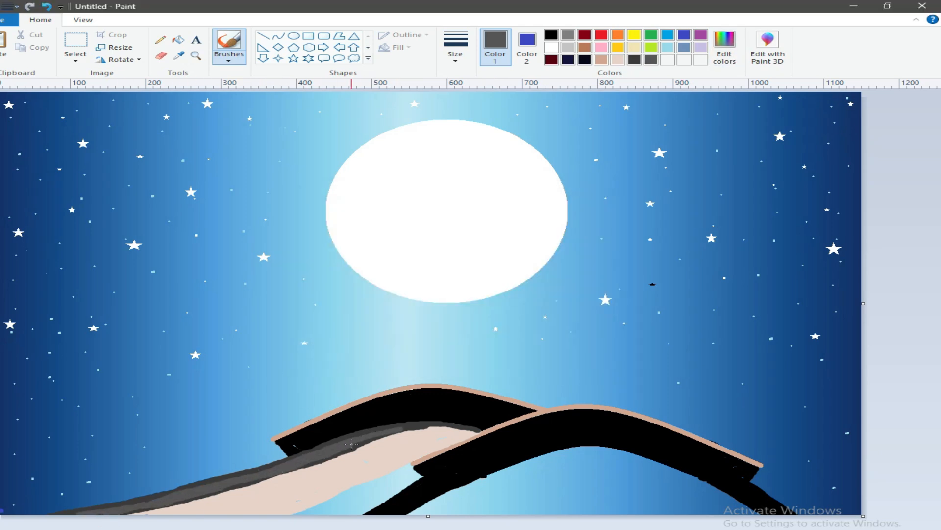
Step: Mix two lighter greys and paint them between the dark grey edge and the beige surface of the path
click(724, 48)
drag(623, 279, 623, 248)
click(317, 358)
drag(260, 482, 111, 515)
click(724, 47)
drag(624, 262, 623, 241)
click(317, 358)
drag(255, 479, 361, 446)
Step: Change the brush size, sample the existing greys and smooth the transitions between the path's grey bands
click(179, 55)
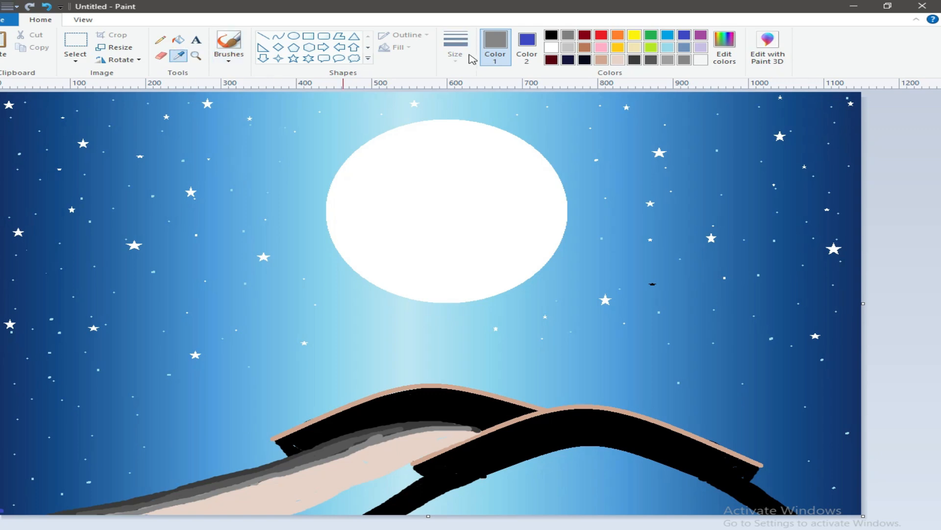
click(228, 59)
click(229, 80)
click(455, 55)
click(464, 102)
click(178, 56)
click(326, 451)
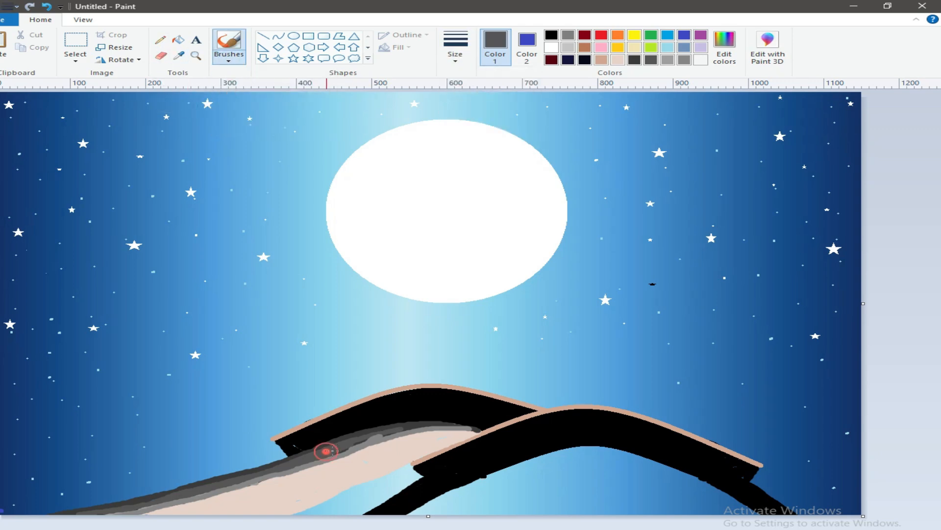
click(179, 55)
click(312, 459)
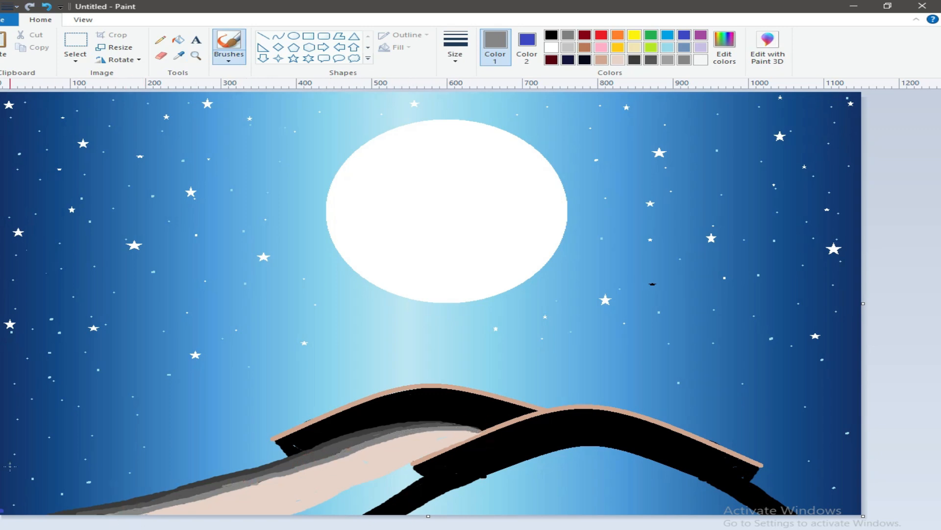
Step: Try retouching the path's grey edge with the Pencil and with a darker grey brush, and undo the strokes
click(158, 39)
click(155, 500)
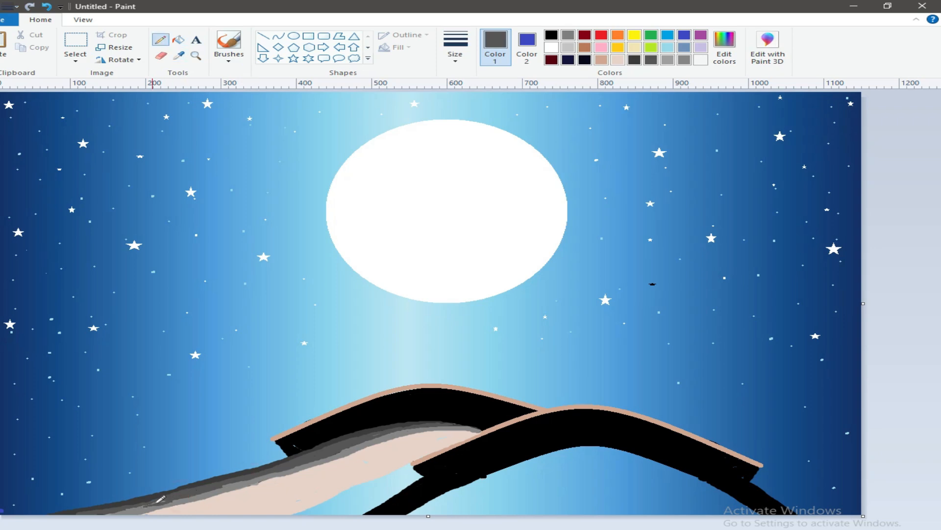
click(179, 55)
click(256, 480)
mouse_move(223, 489)
mouse_down()
mouse_move(112, 508)
mouse_move(148, 501)
mouse_up()
click(46, 7)
click(46, 7)
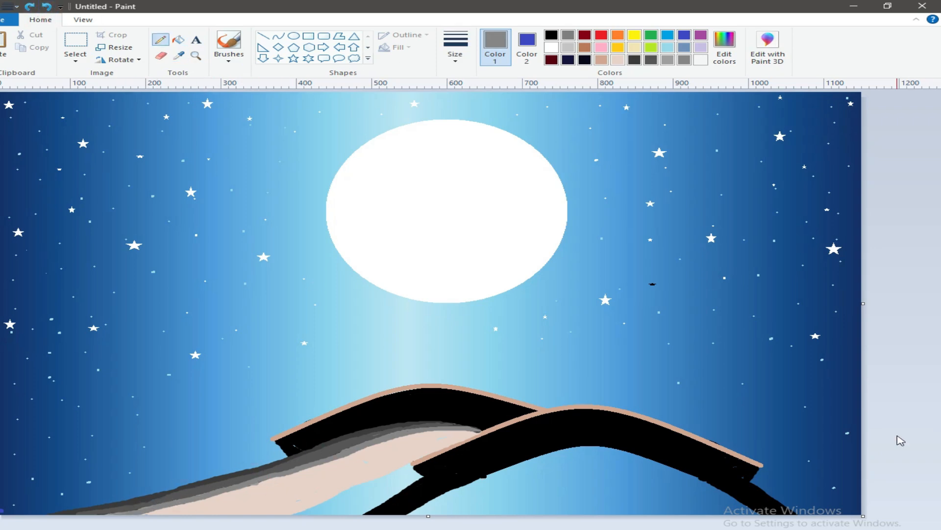
click(725, 48)
drag(622, 256, 621, 281)
click(319, 358)
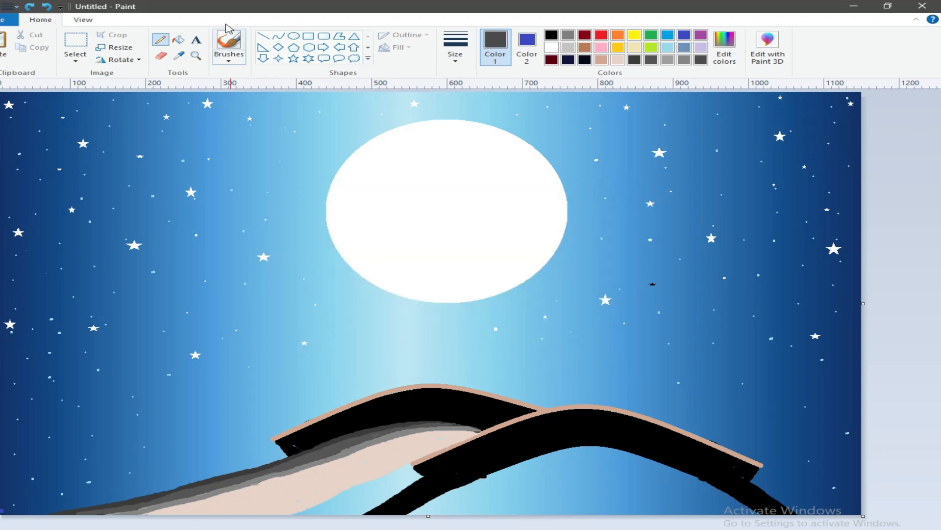
click(229, 57)
click(228, 79)
click(47, 7)
Step: Mix dark olive shades and start painting a hillside above the path in the canvas's lower-left corner
click(229, 58)
click(227, 79)
click(345, 282)
drag(621, 269, 621, 302)
click(324, 360)
mouse_move(71, 502)
mouse_down()
mouse_move(7, 510)
mouse_move(6, 501)
mouse_move(13, 508)
mouse_move(7, 490)
mouse_move(93, 478)
mouse_move(171, 482)
mouse_move(122, 471)
mouse_move(106, 492)
mouse_move(201, 471)
mouse_up()
click(724, 47)
click(619, 282)
click(317, 357)
mouse_move(10, 481)
mouse_down()
mouse_move(142, 472)
mouse_move(13, 510)
mouse_move(83, 505)
mouse_move(146, 484)
mouse_move(53, 465)
mouse_move(43, 481)
mouse_move(237, 464)
mouse_up()
mouse_move(153, 478)
mouse_down()
mouse_move(263, 457)
mouse_move(145, 498)
mouse_move(68, 473)
mouse_move(20, 441)
mouse_move(68, 453)
mouse_up()
Step: Change the brush size and cover the hill's crest and body with lighter olive shades
click(455, 48)
click(486, 148)
click(725, 47)
click(315, 357)
mouse_move(2, 437)
mouse_down()
mouse_move(49, 453)
mouse_move(202, 461)
mouse_move(106, 457)
mouse_up()
click(724, 47)
click(315, 358)
mouse_move(46, 463)
mouse_down()
mouse_move(243, 468)
mouse_move(40, 471)
mouse_move(259, 470)
mouse_move(2, 476)
mouse_up()
Step: Mix further olive shades and darken the foot of the hill along the path's edge
click(725, 47)
click(315, 357)
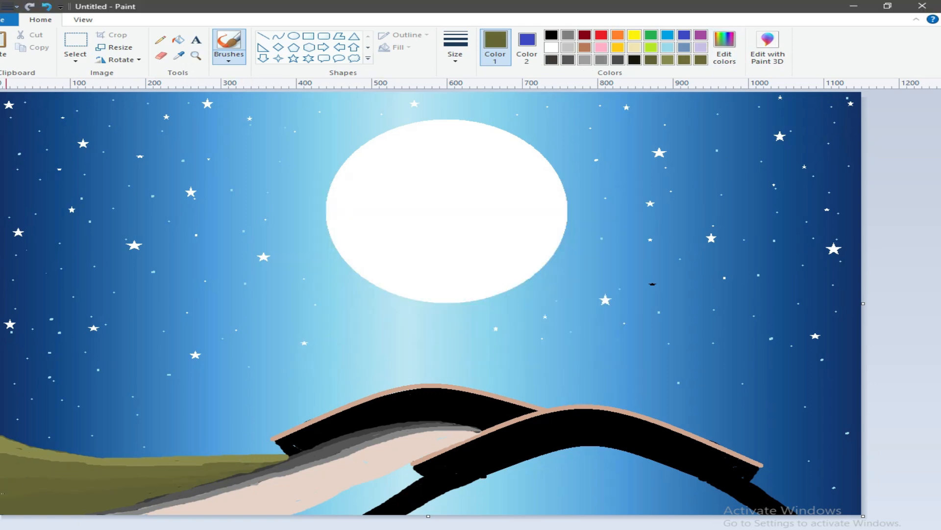
click(724, 46)
click(315, 358)
mouse_move(89, 510)
mouse_down()
mouse_move(254, 477)
mouse_move(54, 505)
mouse_up()
Step: Try a stroke in the sampled dark grey along the path's upper edge, and undo it
click(177, 55)
click(319, 432)
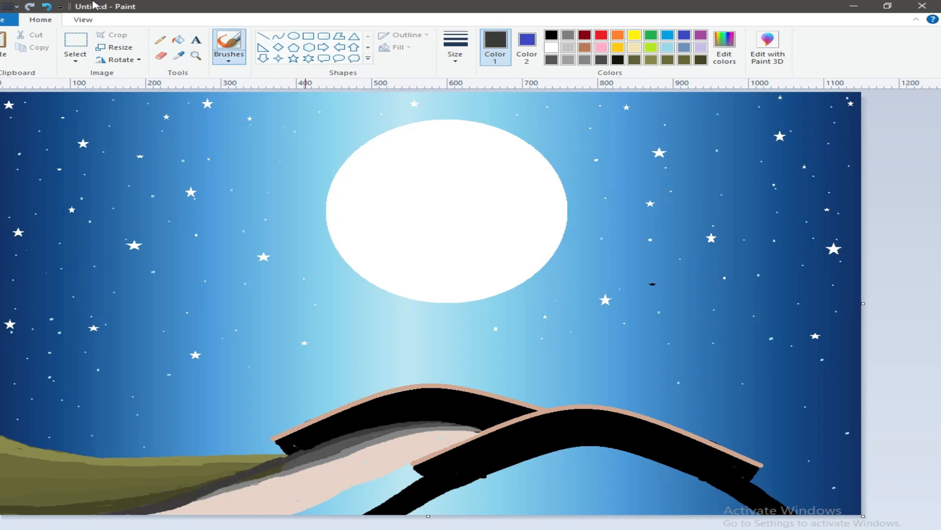
click(46, 6)
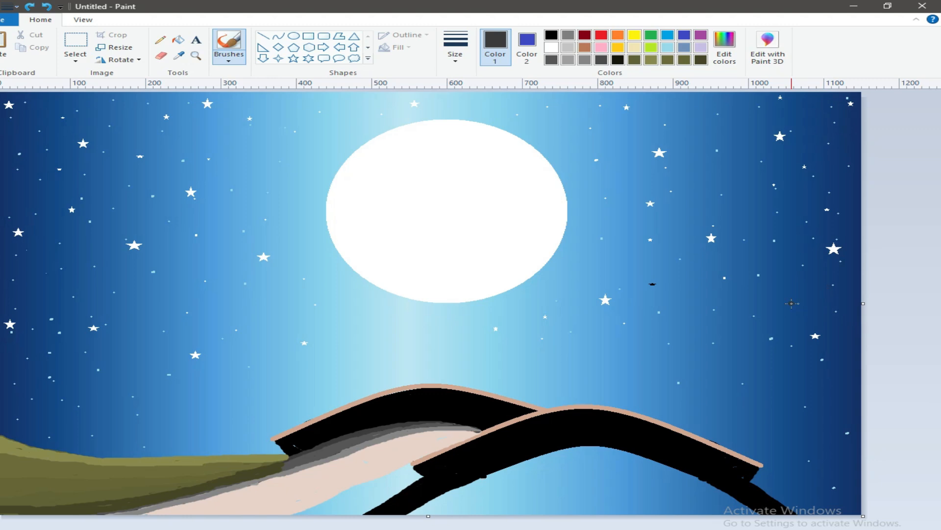
Step: Mix a brighter green and brush grass texture across the olive hill
double_click(653, 51)
drag(624, 259, 622, 275)
click(315, 358)
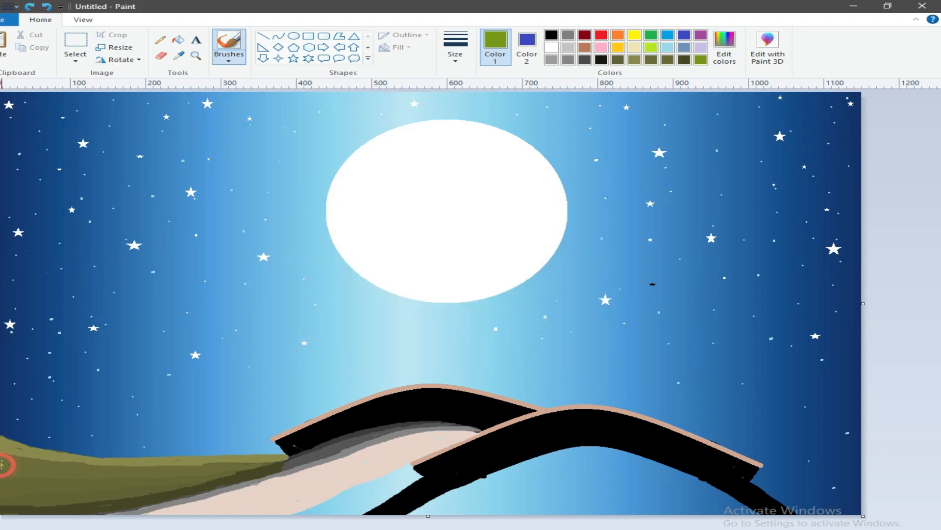
drag(6, 456, 140, 463)
click(179, 56)
mouse_move(31, 480)
mouse_down()
mouse_move(42, 480)
mouse_move(26, 459)
mouse_move(184, 466)
mouse_move(66, 493)
mouse_move(148, 484)
mouse_up()
click(39, 461)
Step: Dab short lime-green patches across the hill with the round brush
click(228, 60)
click(321, 78)
click(651, 47)
click(229, 59)
click(227, 77)
drag(79, 477, 106, 476)
drag(8, 469, 42, 467)
drag(149, 471, 174, 472)
drag(106, 461, 130, 461)
drag(211, 456, 231, 455)
mouse_move(30, 452)
mouse_down()
mouse_move(7, 454)
mouse_move(9, 468)
mouse_move(7, 454)
mouse_up()
Step: Mix a dark green and paint grass patches over the lime dabs and elsewhere on the hill
click(651, 34)
click(725, 47)
click(622, 285)
click(322, 357)
drag(104, 461, 132, 460)
drag(78, 477, 107, 476)
drag(174, 472, 142, 472)
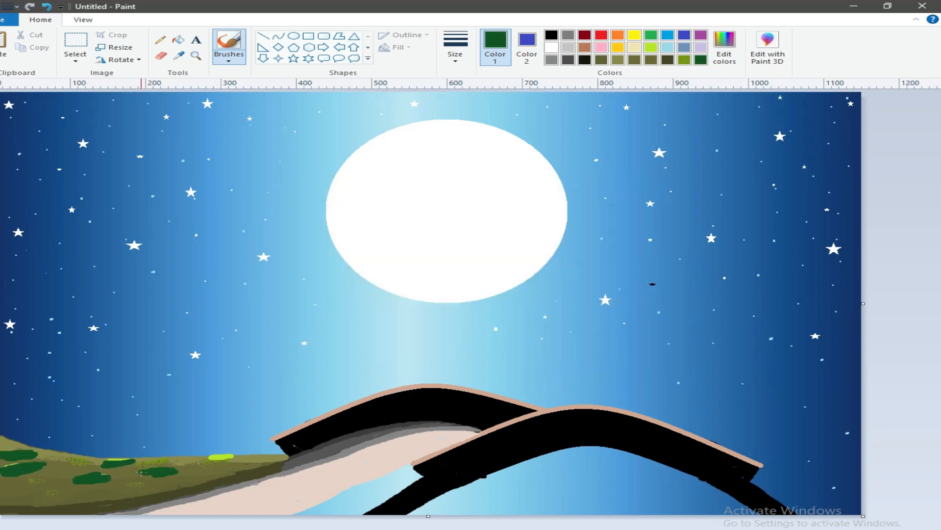
drag(231, 457, 207, 458)
drag(224, 473, 199, 474)
drag(73, 495, 31, 496)
Step: Blend the green patches into the hill with olive strokes of a textured brush
click(601, 60)
click(229, 56)
click(320, 79)
drag(109, 478, 7, 471)
mouse_move(32, 454)
mouse_down()
mouse_move(10, 454)
mouse_move(42, 452)
mouse_up()
drag(133, 462, 103, 463)
drag(171, 472, 141, 473)
drag(224, 473, 198, 474)
drag(165, 460, 199, 462)
drag(89, 461, 4, 445)
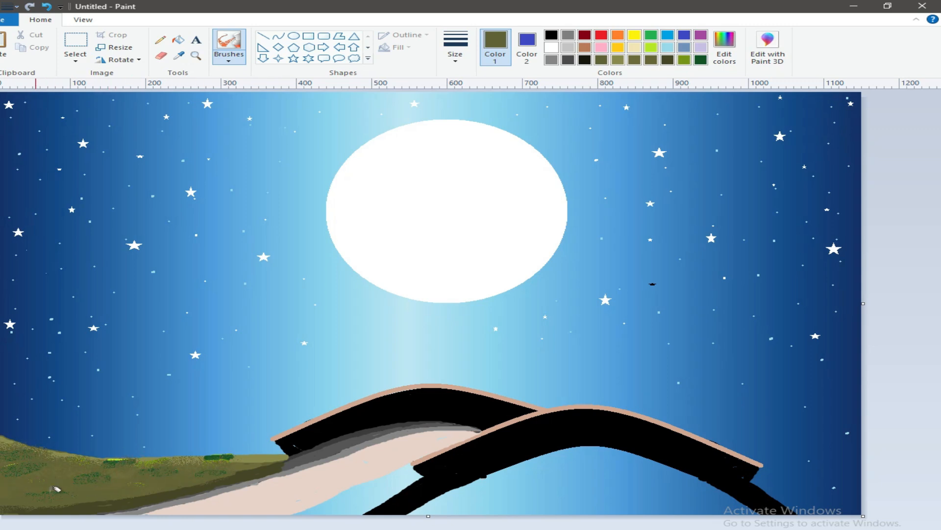
Step: Brush dark green grass texture over the olive hill with the textured brush, undoing the first dab
click(682, 61)
click(113, 464)
click(47, 7)
click(668, 59)
drag(125, 465, 10, 483)
mouse_move(140, 472)
mouse_down()
mouse_move(69, 488)
mouse_move(231, 457)
mouse_up()
Step: Sample dark blue from the sky and paint a wavy tree trunk up from the middle of the hill, redoing the first stroke
click(179, 55)
click(49, 118)
click(229, 60)
click(229, 79)
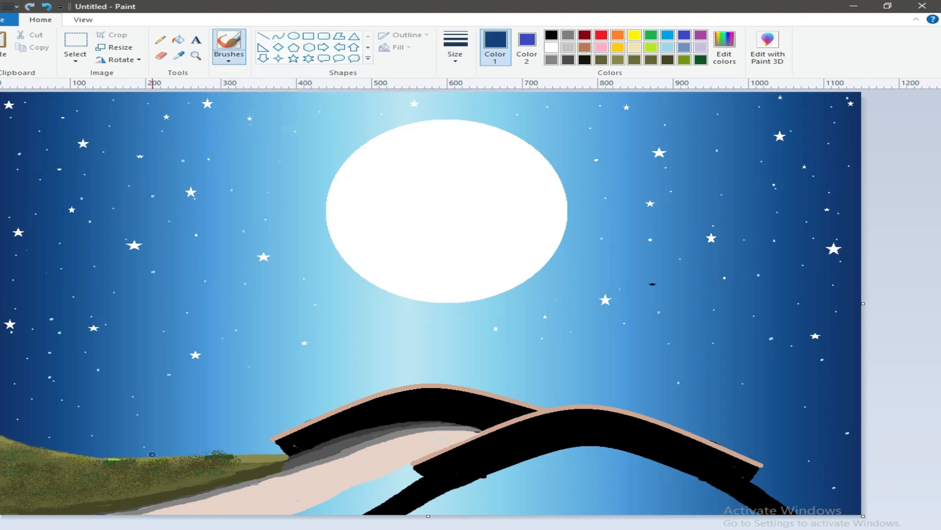
mouse_move(153, 455)
mouse_down()
mouse_move(166, 363)
mouse_move(159, 331)
mouse_move(184, 249)
mouse_move(162, 174)
mouse_move(205, 88)
mouse_up()
click(47, 7)
mouse_move(122, 453)
mouse_down()
mouse_move(116, 430)
mouse_move(141, 377)
mouse_move(114, 275)
mouse_move(123, 93)
mouse_up()
Step: Mix a darker navy and paint a second wavy trunk with a side limb near the canvas's left edge
click(725, 46)
drag(625, 284, 625, 300)
click(317, 357)
mouse_move(32, 445)
mouse_down()
mouse_move(57, 266)
mouse_move(32, 92)
mouse_up()
drag(4, 260, 21, 327)
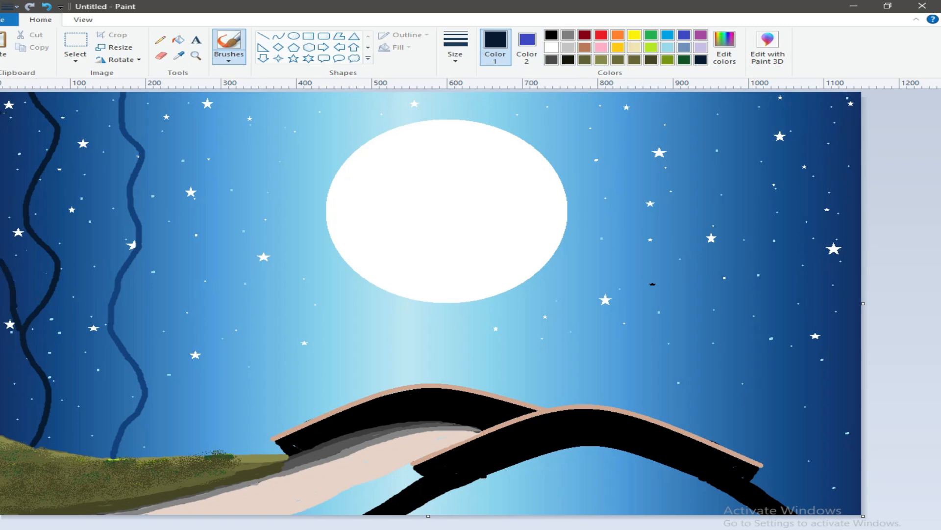
Step: Thicken the navy trunk, widen its base and add large limbs branching off both sides
mouse_move(21, 412)
mouse_down()
mouse_move(45, 385)
mouse_move(38, 419)
mouse_move(23, 330)
mouse_move(30, 355)
mouse_move(55, 291)
mouse_move(50, 241)
mouse_up()
mouse_move(38, 94)
mouse_down()
mouse_move(62, 128)
mouse_move(41, 100)
mouse_move(58, 144)
mouse_move(29, 201)
mouse_up()
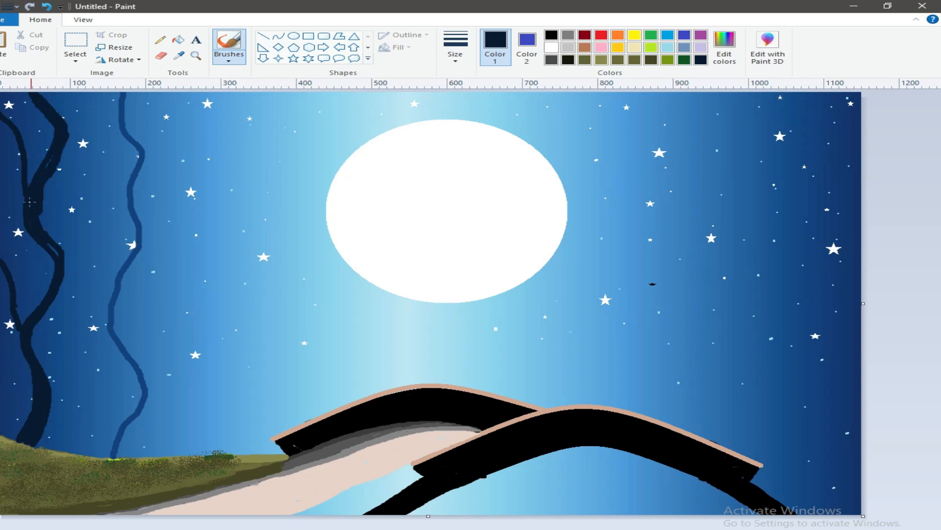
drag(48, 265, 42, 281)
mouse_move(14, 345)
mouse_down()
mouse_move(36, 385)
mouse_move(20, 423)
mouse_up()
drag(42, 164, 22, 184)
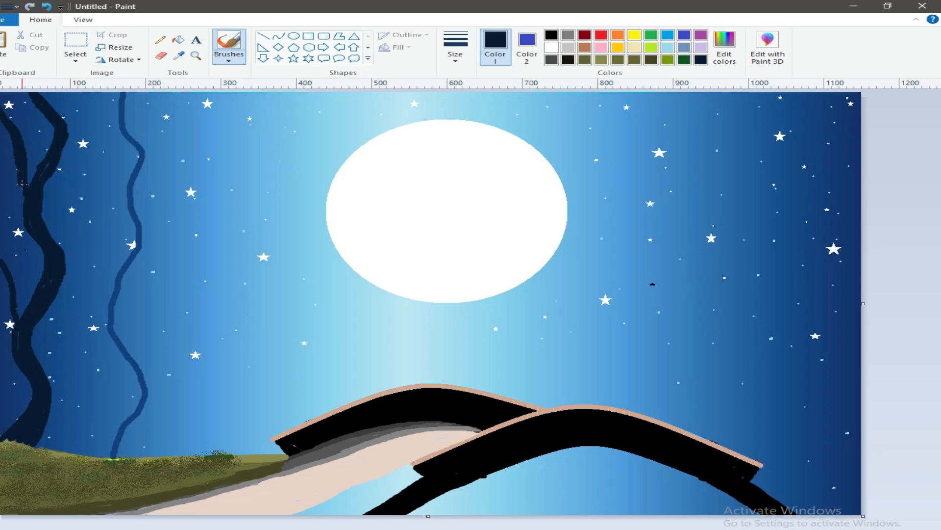
mouse_move(94, 180)
mouse_down()
mouse_move(92, 223)
mouse_move(45, 376)
mouse_up()
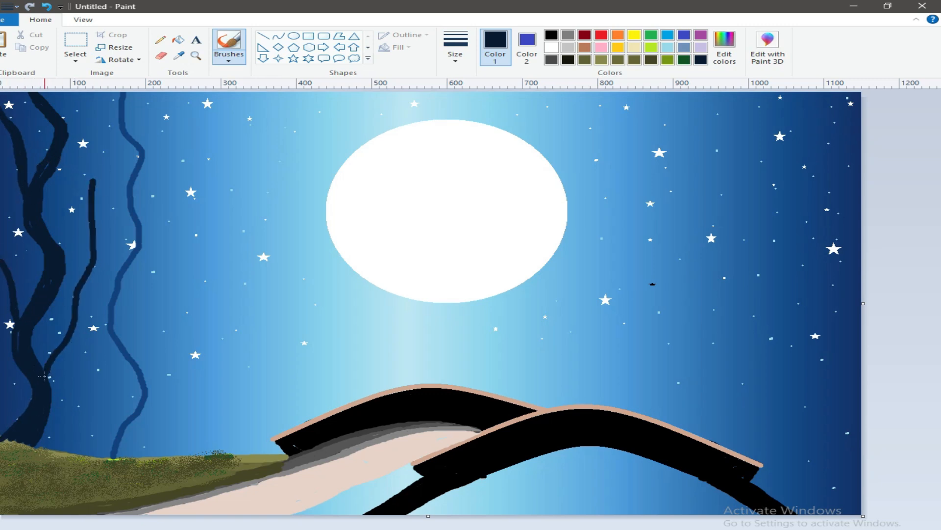
Step: Paint thin twigs along the navy tree's limbs with a smaller brush size
click(455, 49)
click(462, 124)
mouse_move(83, 94)
mouse_down()
mouse_move(62, 120)
mouse_move(73, 112)
mouse_up()
drag(64, 200, 82, 278)
drag(113, 190, 106, 215)
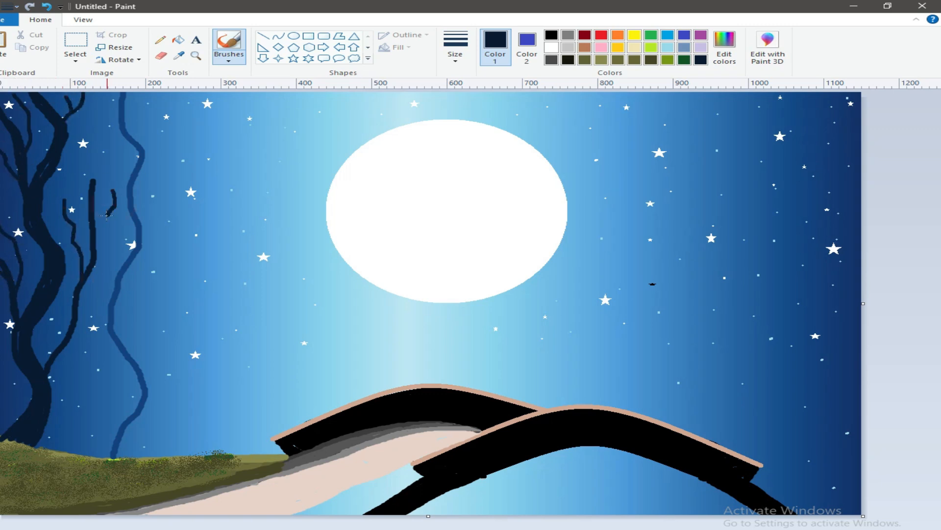
drag(75, 312, 108, 264)
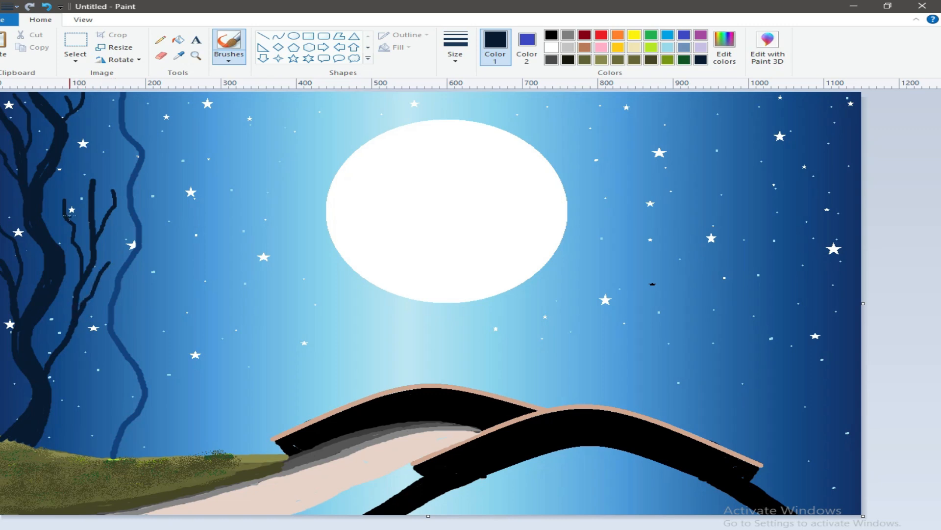
drag(103, 198, 105, 216)
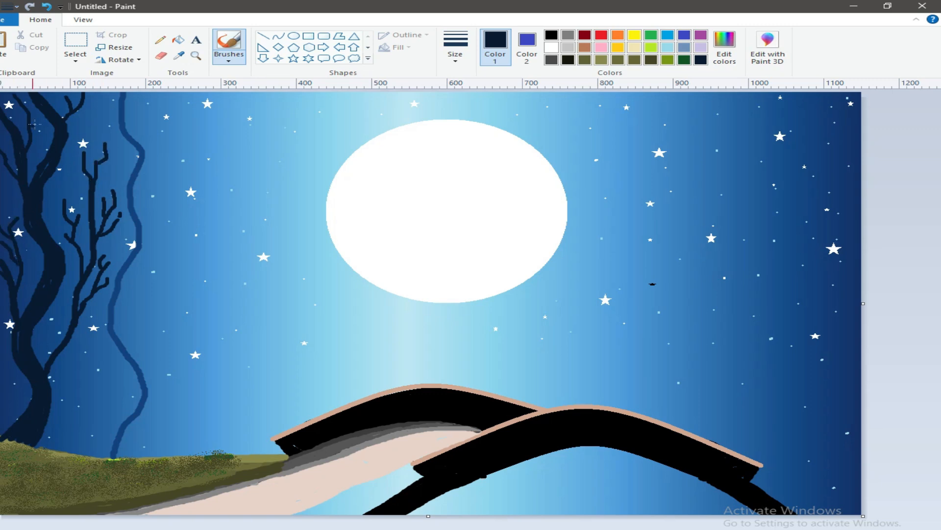
Step: Sample the blue tree's colour and thicken its trunk, adding a broad base and a short stub
click(178, 55)
click(119, 346)
mouse_move(142, 394)
mouse_down()
mouse_move(97, 452)
mouse_move(134, 408)
mouse_up()
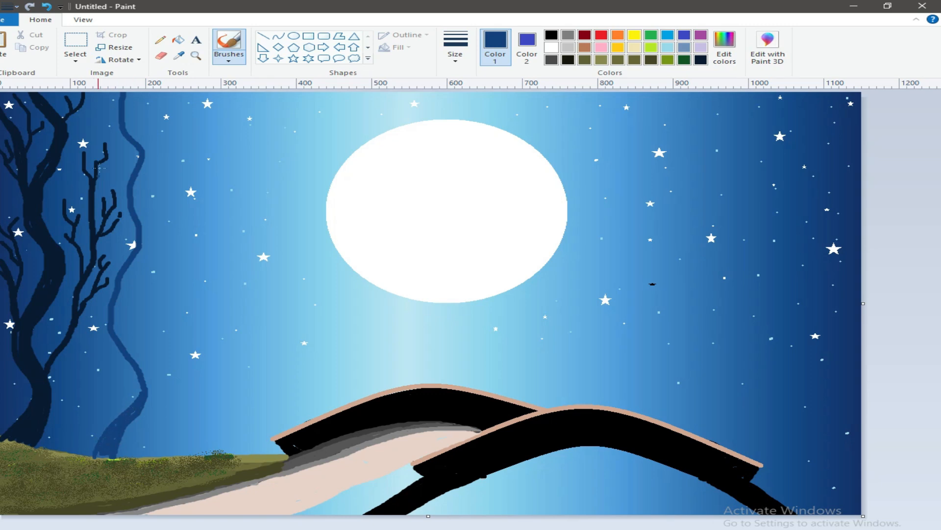
mouse_move(133, 184)
mouse_down()
mouse_move(142, 242)
mouse_move(123, 284)
mouse_move(120, 404)
mouse_move(103, 341)
mouse_move(136, 390)
mouse_up()
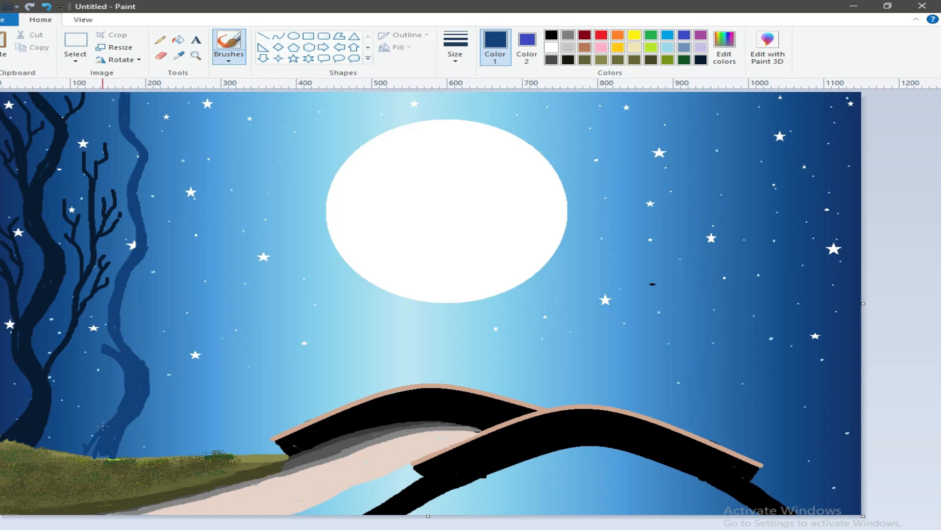
drag(130, 269, 135, 355)
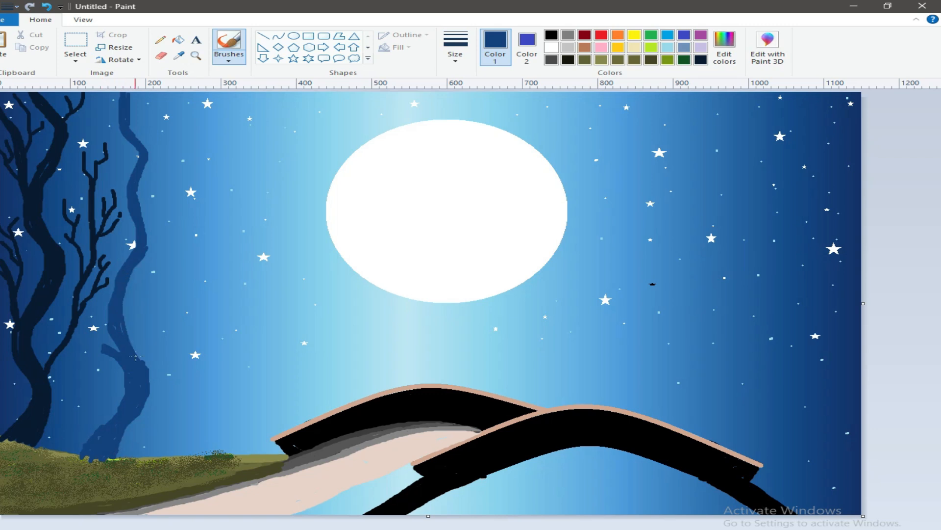
Step: Paint the blue tree's lower branches and twigs, spreading out above the fork, with a different brush size
click(455, 49)
click(481, 105)
click(47, 7)
mouse_move(146, 370)
mouse_down()
mouse_move(196, 300)
mouse_move(237, 279)
mouse_up()
drag(196, 241, 160, 344)
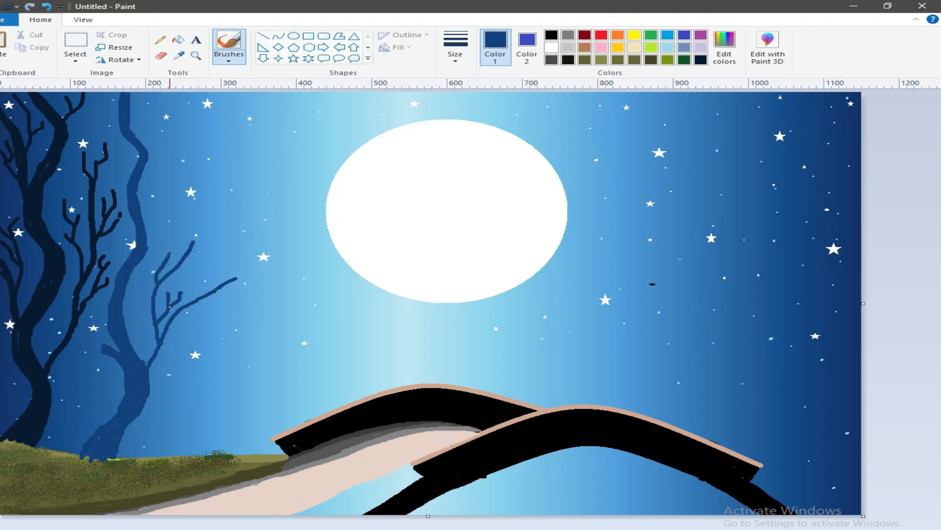
mouse_move(226, 227)
mouse_down()
mouse_move(194, 251)
mouse_move(195, 322)
mouse_up()
mouse_move(219, 272)
mouse_down()
mouse_move(237, 290)
mouse_move(205, 316)
mouse_up()
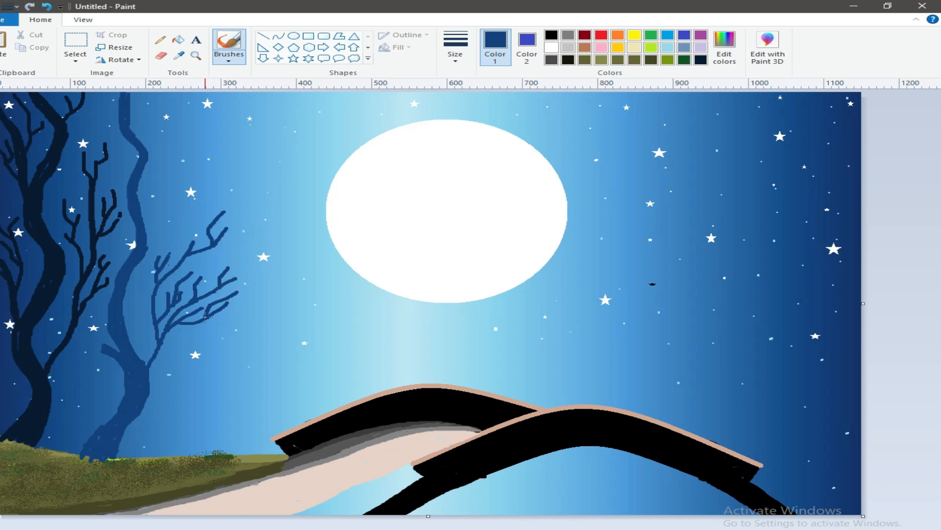
drag(141, 278, 146, 311)
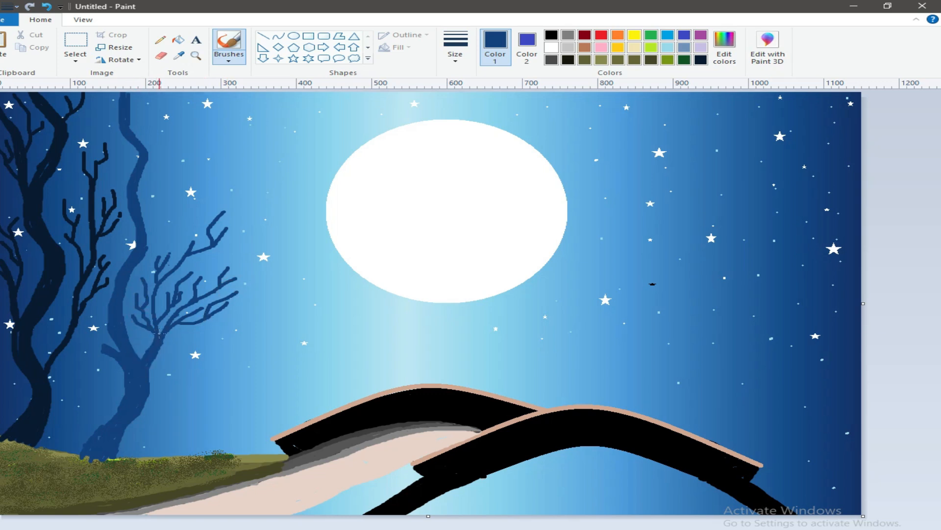
Step: Paint the blue tree's upper branches and twigs up to the canvas's top edge
mouse_move(146, 245)
mouse_down()
mouse_move(169, 216)
mouse_move(175, 125)
mouse_up()
drag(169, 215, 246, 144)
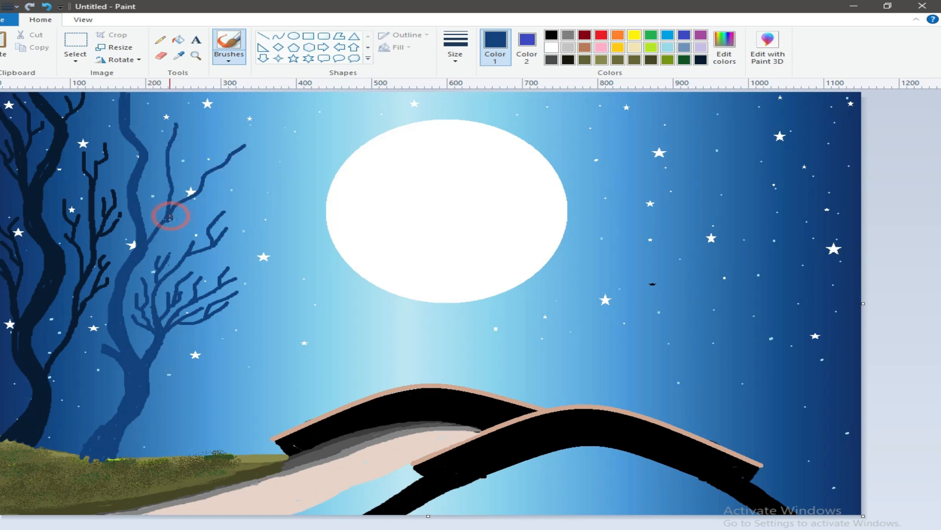
drag(163, 133, 167, 157)
mouse_move(192, 171)
mouse_down()
mouse_move(188, 197)
mouse_move(174, 209)
mouse_up()
drag(218, 147, 206, 170)
drag(223, 177, 210, 193)
drag(245, 155, 224, 166)
drag(114, 158, 130, 188)
mouse_move(118, 235)
mouse_down()
mouse_move(122, 266)
mouse_move(119, 254)
mouse_up()
drag(111, 240, 115, 250)
mouse_move(96, 96)
mouse_down()
mouse_move(122, 129)
mouse_move(103, 112)
mouse_up()
drag(89, 105, 99, 109)
drag(195, 96, 151, 130)
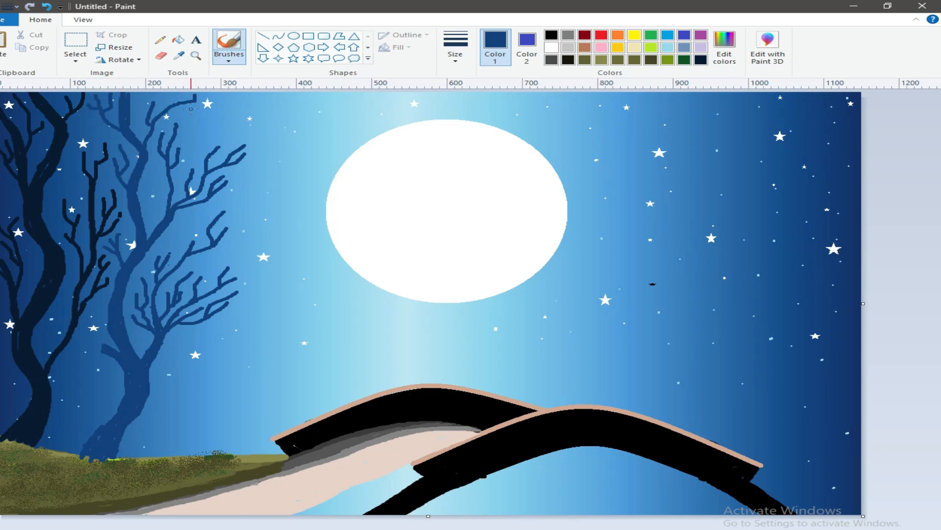
Step: Fill both trees with black
click(178, 39)
click(551, 35)
click(123, 333)
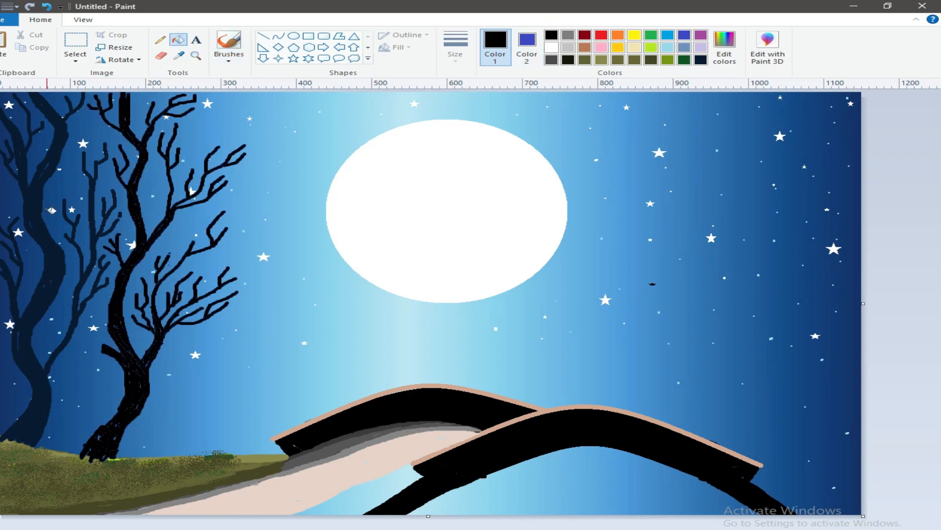
click(39, 211)
Step: Mix a dark grey and fill both trees with it
click(728, 60)
click(622, 298)
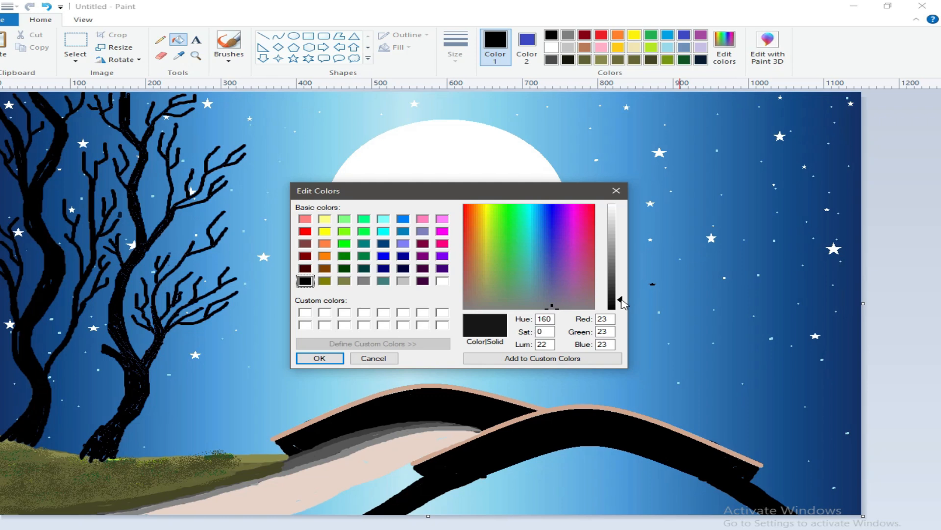
click(315, 357)
click(125, 338)
click(54, 271)
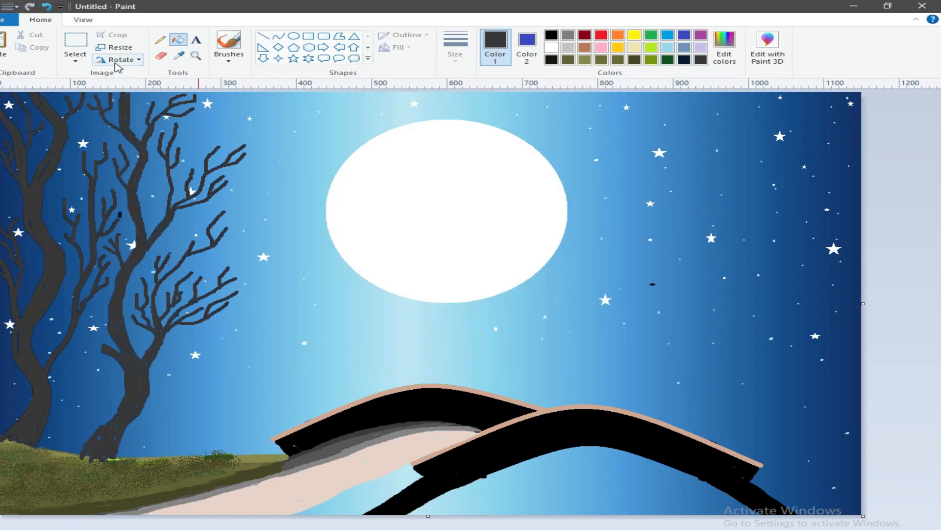
Step: Select the area containing both trees, copy it and paste a duplicate
click(75, 42)
drag(2, 94, 224, 207)
drag(229, 427, 229, 431)
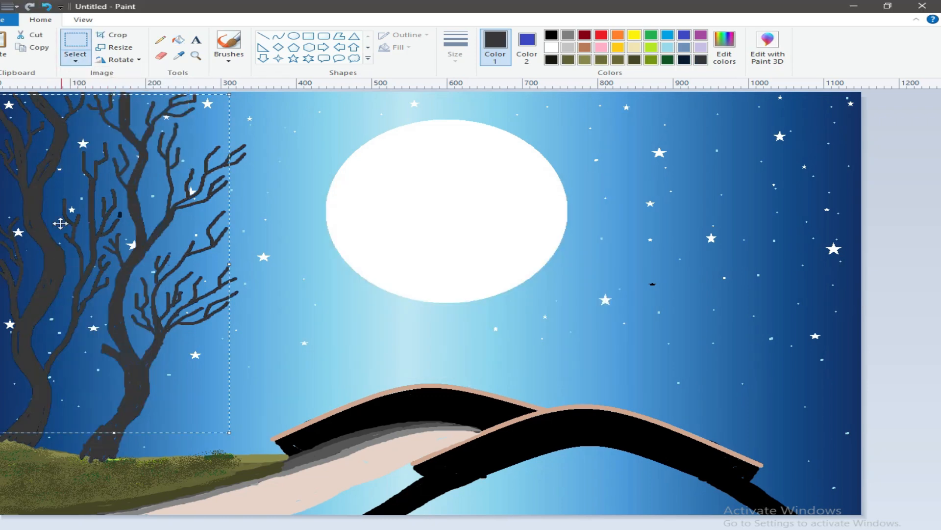
right_click(59, 223)
click(81, 239)
key(ctrl+v)
Step: Try flipping the pasted trees horizontally and placing them, reduced in size, over the sky opposite the originals, and undo the paste
click(84, 61)
click(121, 59)
click(147, 122)
drag(80, 181, 667, 128)
drag(814, 375, 790, 347)
drag(682, 281, 704, 328)
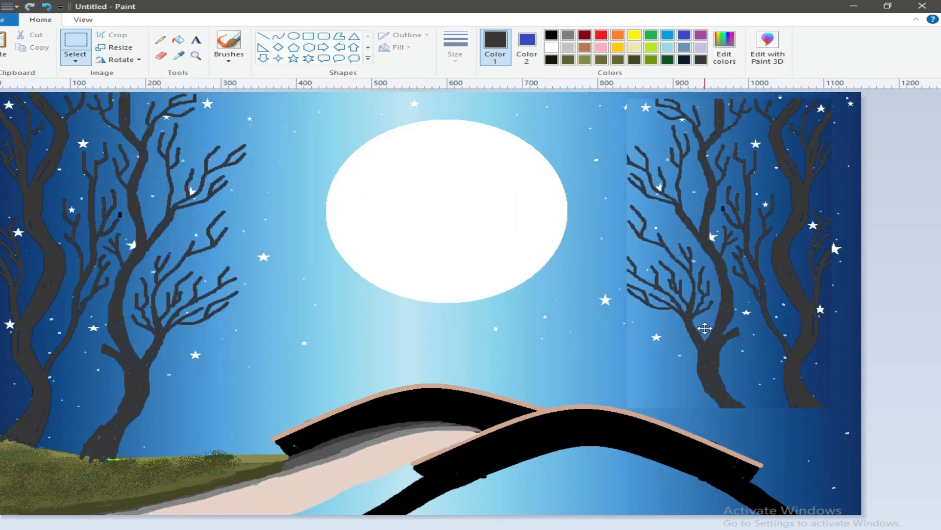
click(892, 366)
click(47, 6)
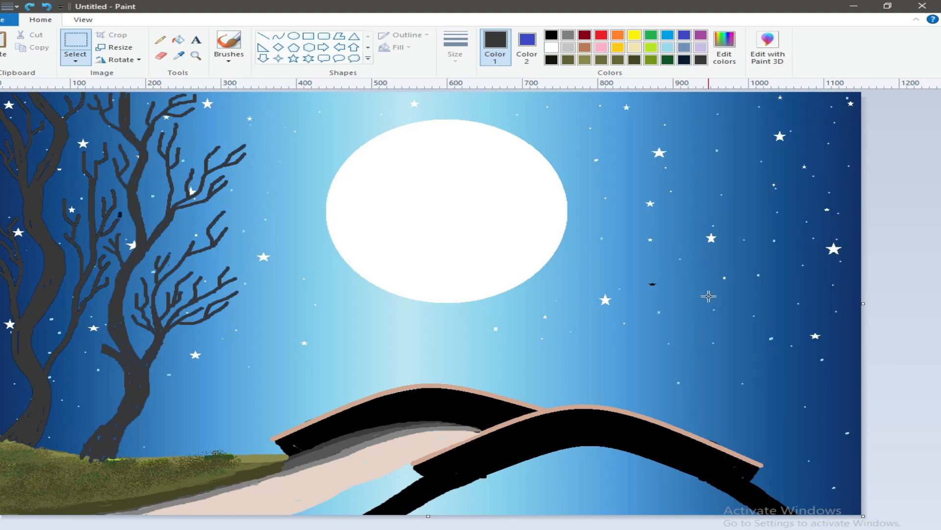
Step: Sample dark olive from the existing hill and paint a rising hill from the bridge's far end to the canvas edge
click(179, 56)
click(248, 473)
click(229, 56)
click(229, 80)
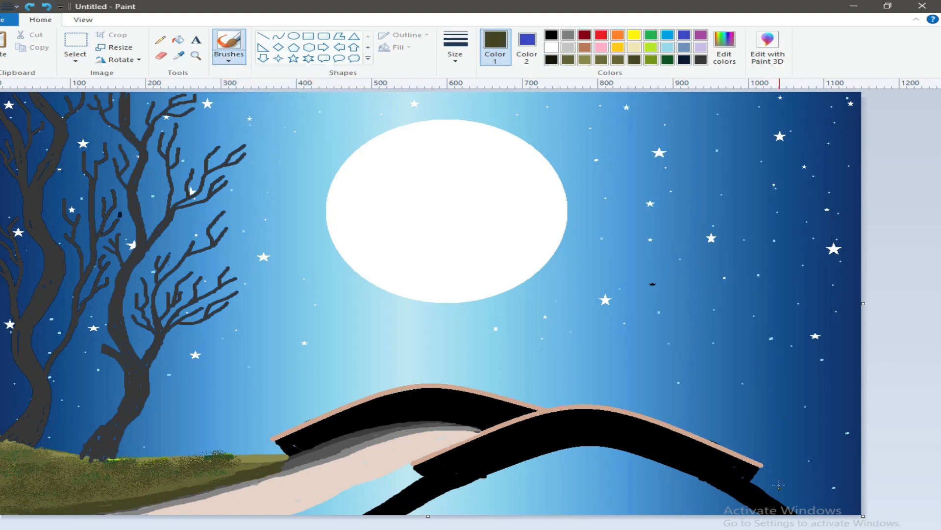
mouse_move(749, 458)
mouse_down()
mouse_move(810, 470)
mouse_move(814, 461)
mouse_up()
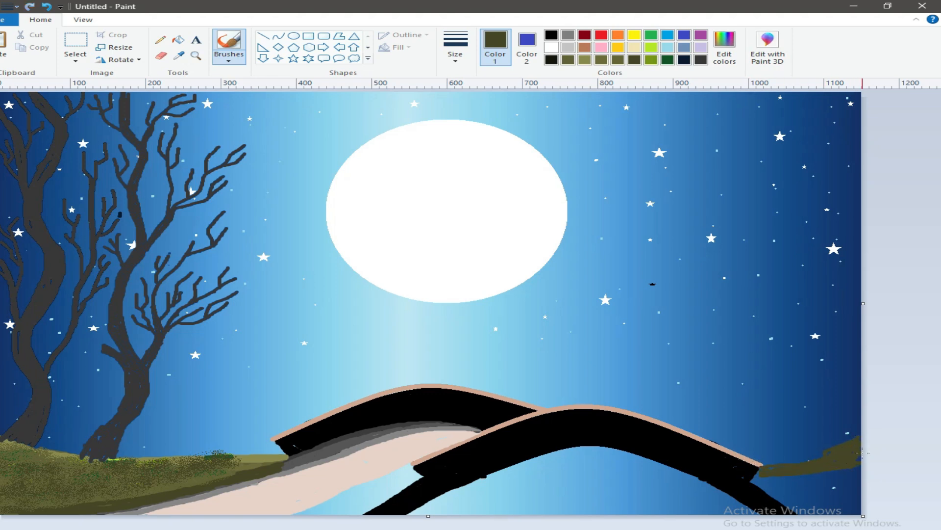
mouse_move(768, 480)
mouse_down()
mouse_move(851, 474)
mouse_move(830, 499)
mouse_move(868, 487)
mouse_up()
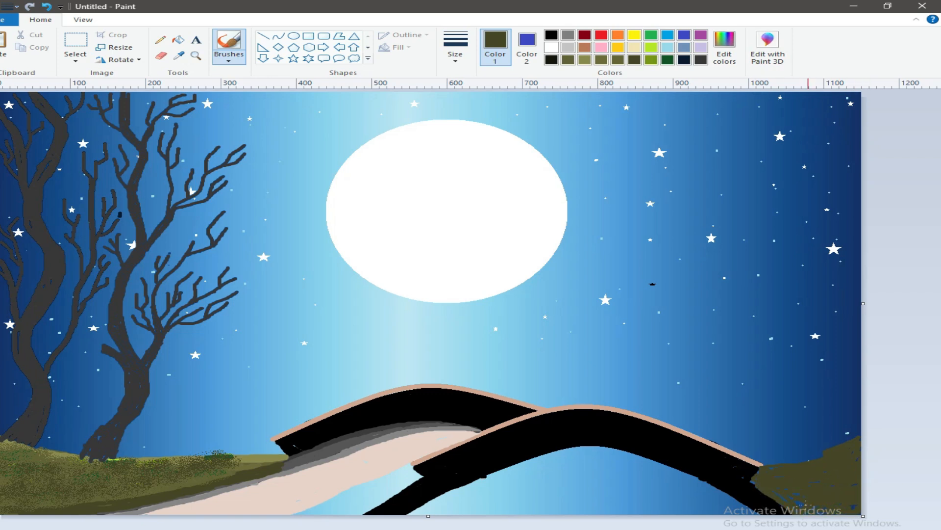
drag(750, 477, 775, 504)
drag(863, 458, 818, 453)
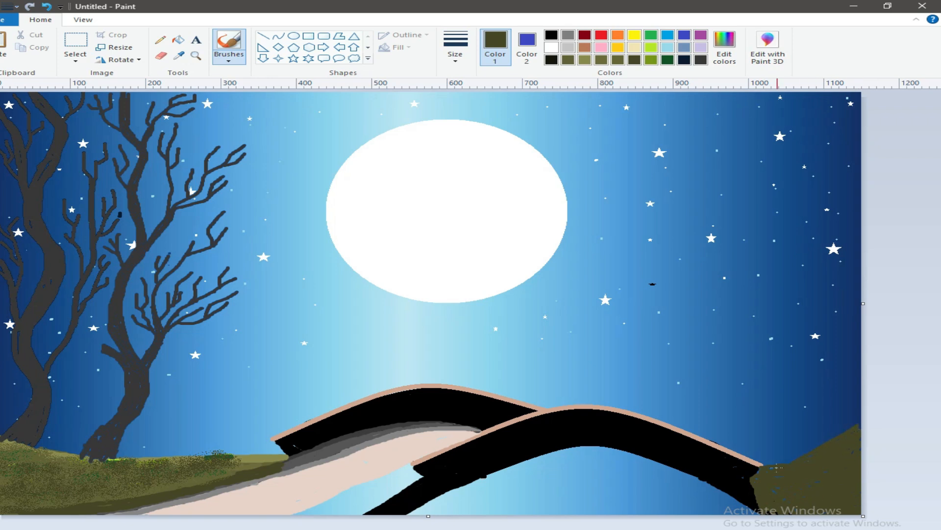
Step: Sample light olive from the old hill and paint it along the new hill's upper edge, redoing the first stroke
click(177, 57)
click(262, 458)
drag(764, 466, 859, 428)
click(47, 7)
drag(762, 466, 858, 430)
Step: Draw two contour lines across the new hill with the Pencil, resampling an olive shade for the second
click(160, 41)
mouse_move(764, 467)
mouse_down()
mouse_move(778, 476)
mouse_move(862, 459)
mouse_up()
click(178, 57)
click(253, 468)
drag(751, 480, 861, 495)
Step: Fill the new hill's upper and middle bands with light and medium olive
click(178, 57)
click(30, 502)
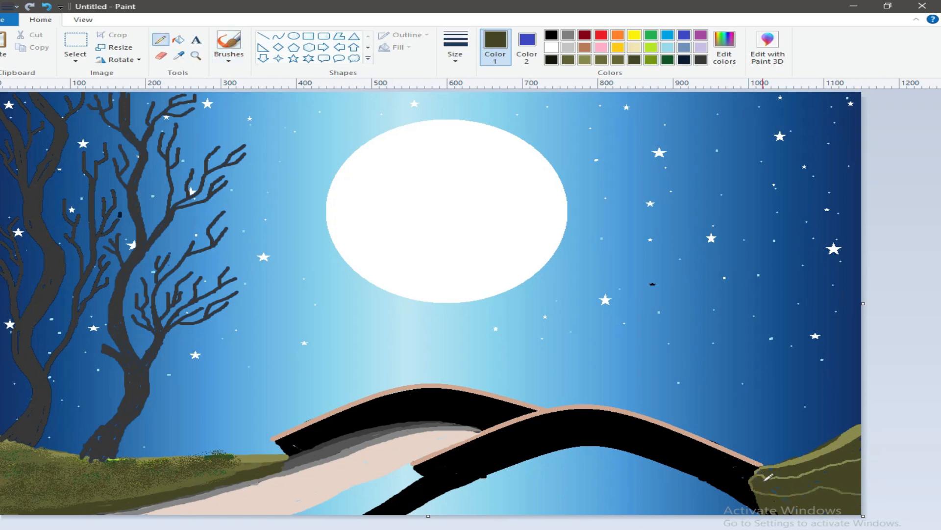
click(178, 40)
click(179, 57)
click(809, 453)
click(809, 463)
click(178, 57)
click(818, 477)
click(832, 477)
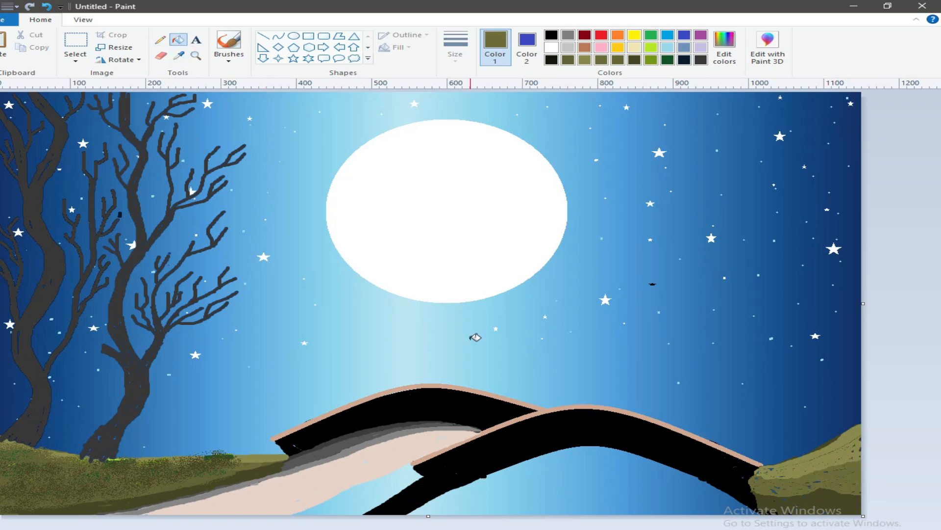
Step: Blend the new hill's bands into grass texture with a textured brush and olive shades sampled from the hills
click(229, 57)
click(316, 74)
click(178, 57)
click(818, 497)
mouse_move(834, 489)
mouse_down()
mouse_move(800, 491)
mouse_move(793, 484)
mouse_move(804, 476)
mouse_move(778, 472)
mouse_move(832, 468)
mouse_move(811, 490)
mouse_move(784, 493)
mouse_move(853, 481)
mouse_move(847, 443)
mouse_up()
click(178, 57)
click(808, 461)
click(178, 57)
click(785, 502)
mouse_move(836, 480)
mouse_down()
mouse_move(784, 507)
mouse_move(843, 444)
mouse_move(808, 501)
mouse_move(850, 446)
mouse_up()
click(622, 60)
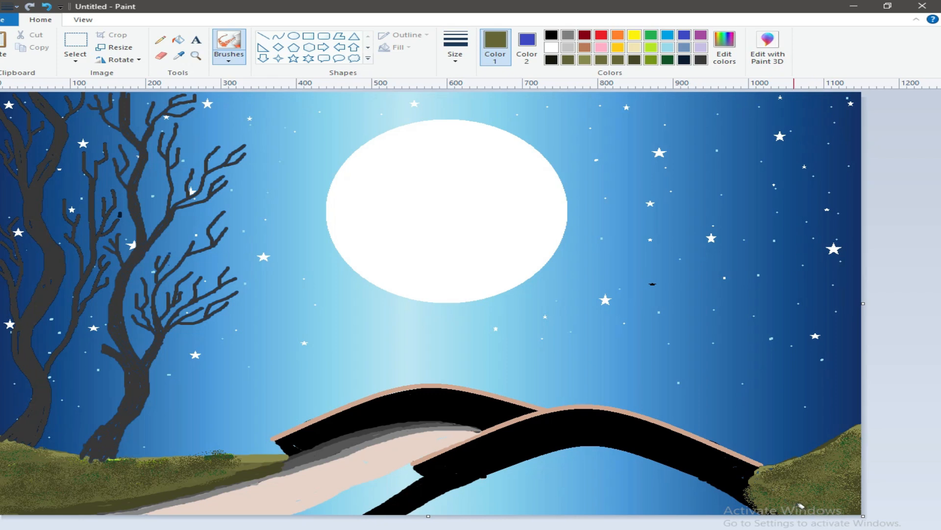
Step: Repaint the bridge's leg in black where it meets the new hill
click(551, 35)
click(228, 60)
click(317, 77)
mouse_move(755, 469)
mouse_down()
mouse_move(841, 519)
mouse_move(768, 481)
mouse_move(784, 493)
mouse_move(739, 479)
mouse_move(821, 519)
mouse_move(768, 495)
mouse_move(793, 519)
mouse_up()
Step: Sample the trees' dark grey and paint a tree on the new hill with long limbs reaching toward the moon, undoing the last stroke
click(178, 55)
click(116, 284)
click(228, 60)
click(309, 101)
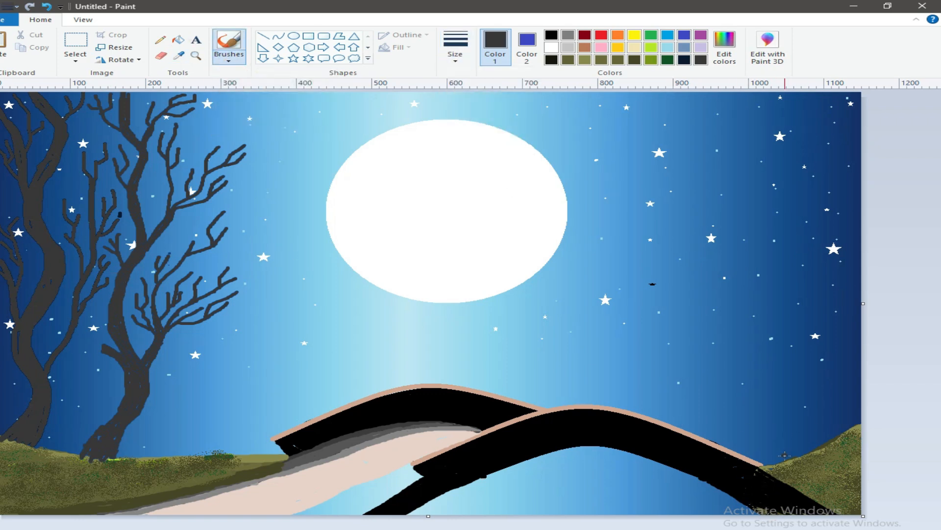
mouse_move(823, 438)
mouse_down()
mouse_move(785, 322)
mouse_move(705, 257)
mouse_move(713, 241)
mouse_move(653, 122)
mouse_up()
drag(702, 256, 577, 174)
mouse_move(618, 221)
mouse_down()
mouse_move(504, 248)
mouse_move(479, 280)
mouse_up()
key(ctrl+z)
Step: Paint a second dark grey tree near the canvas edge and add upright branches to the first one
drag(836, 290, 777, 204)
drag(809, 260, 787, 126)
drag(757, 158, 745, 289)
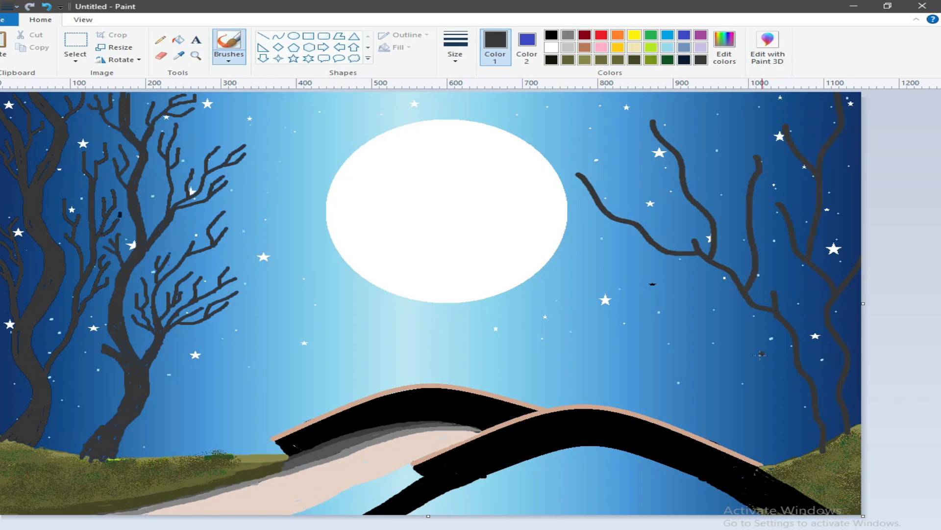
Step: Paint another dark grey trunk beside the bridge's end, add branches next to it and thicken the trunks on the new hill
drag(787, 464, 747, 280)
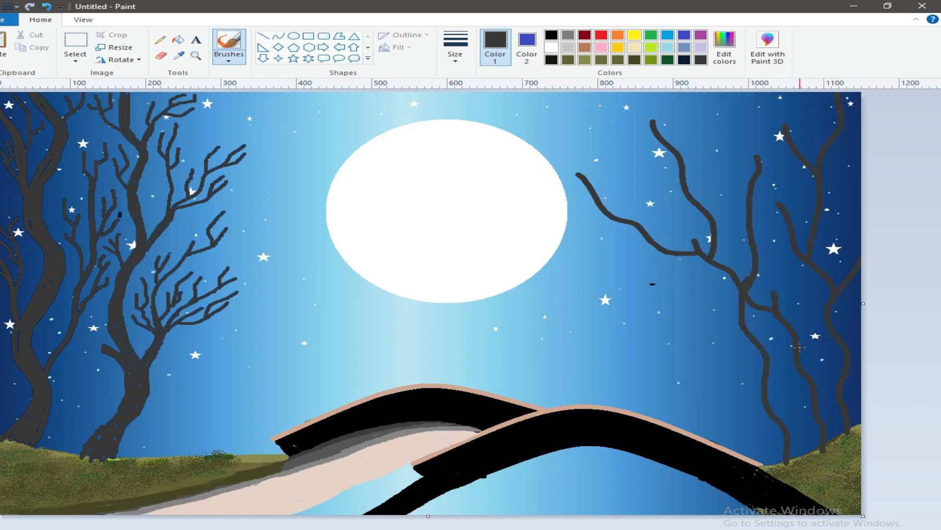
drag(763, 211, 772, 284)
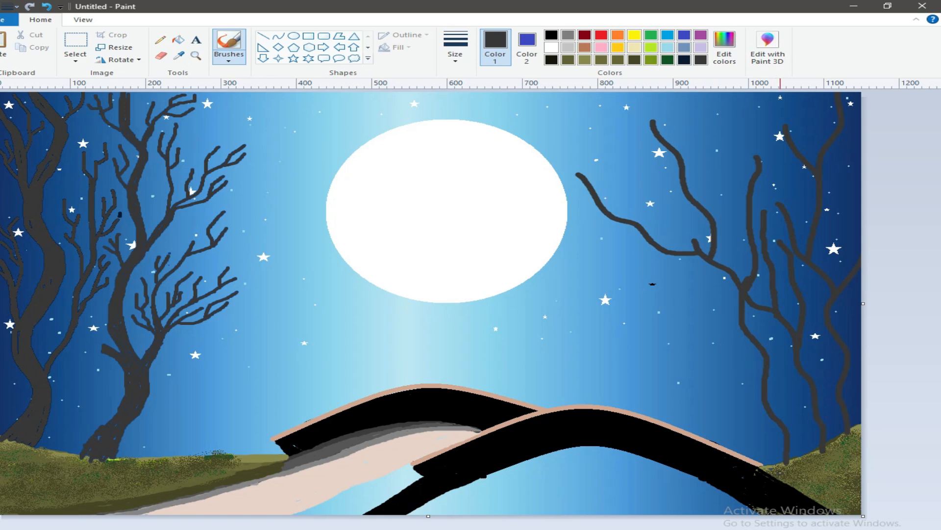
drag(784, 464, 709, 264)
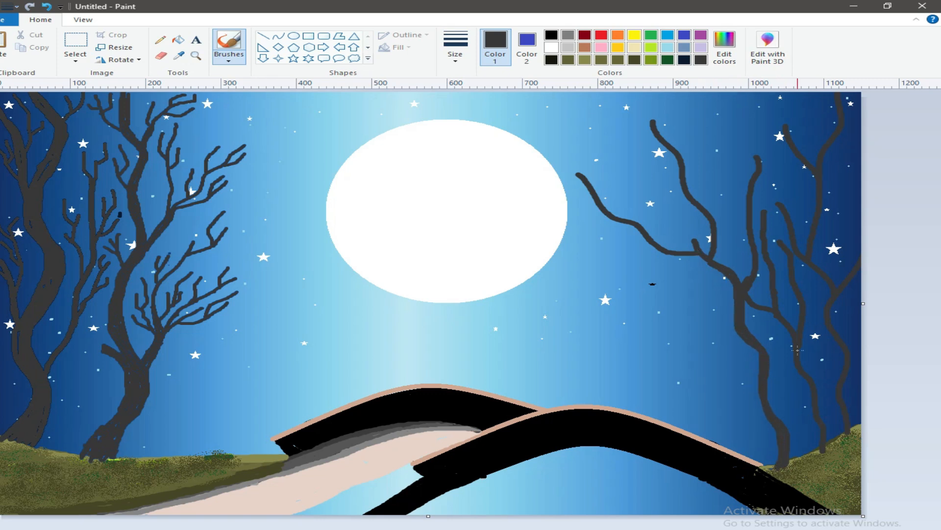
drag(836, 351, 843, 422)
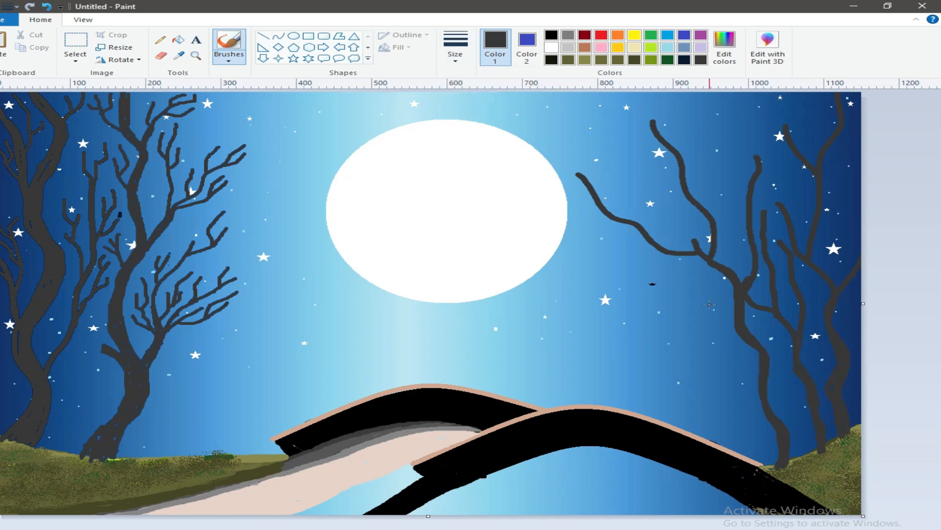
Step: Paint dark grey side branches on the limbs reaching toward the moon and on the upright limbs of the trees on the new hill
drag(608, 203, 601, 174)
drag(586, 233, 663, 250)
drag(567, 218, 613, 219)
drag(701, 118, 683, 166)
drag(678, 104, 675, 147)
drag(660, 192, 711, 233)
drag(731, 167, 747, 225)
mouse_move(809, 97)
mouse_down()
mouse_move(813, 123)
mouse_move(800, 148)
mouse_up()
Step: Choose another brush size and paint fine dark grey twigs on the limbs near the moon and the upright branches of these trees
click(459, 59)
click(471, 145)
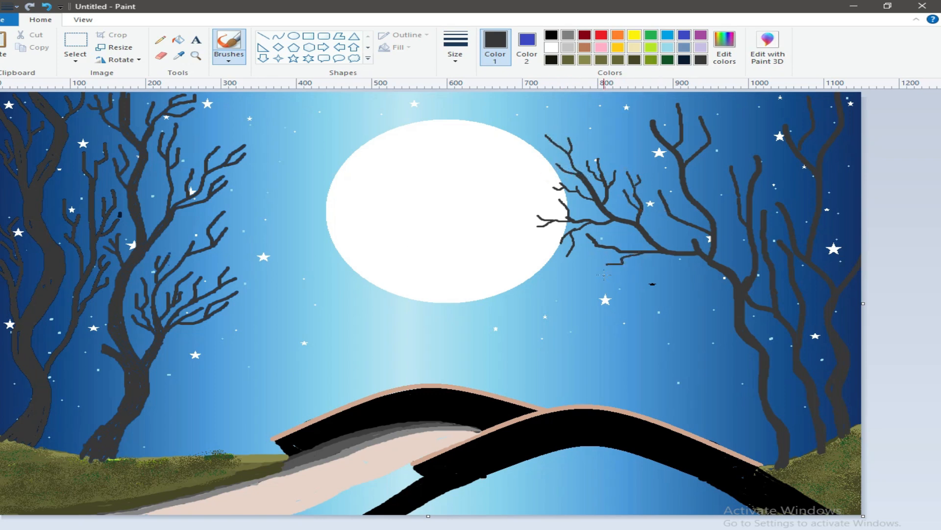
mouse_move(620, 251)
mouse_down()
mouse_move(595, 252)
mouse_move(607, 239)
mouse_up()
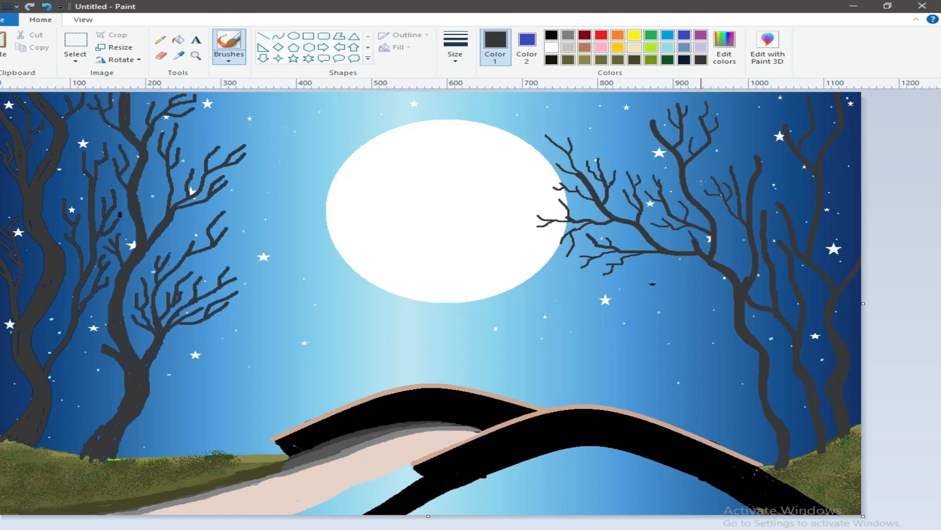
mouse_move(734, 97)
mouse_down()
mouse_move(757, 158)
mouse_move(751, 95)
mouse_move(739, 122)
mouse_up()
drag(656, 116, 652, 107)
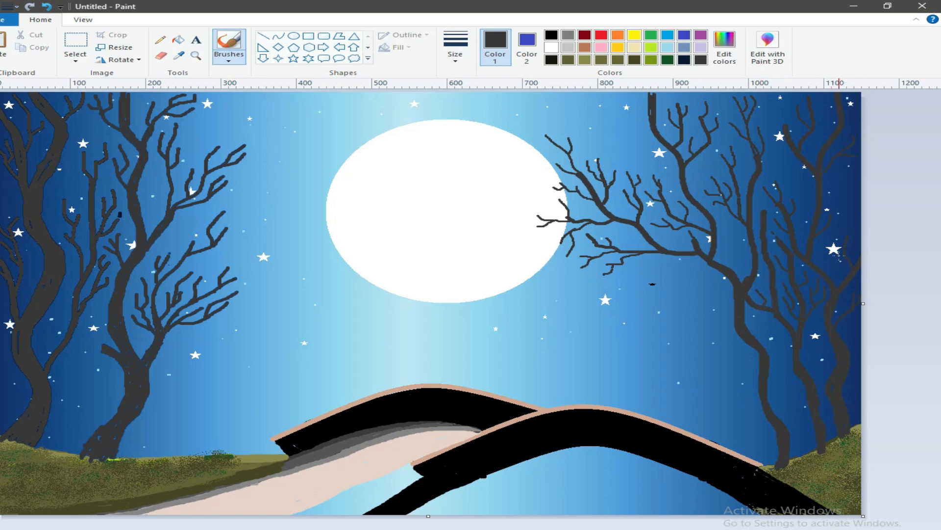
Step: Paint a twiggy dark grey branch above the moon-facing limb and another one low on the trunk nearest the bridge
drag(592, 98, 619, 111)
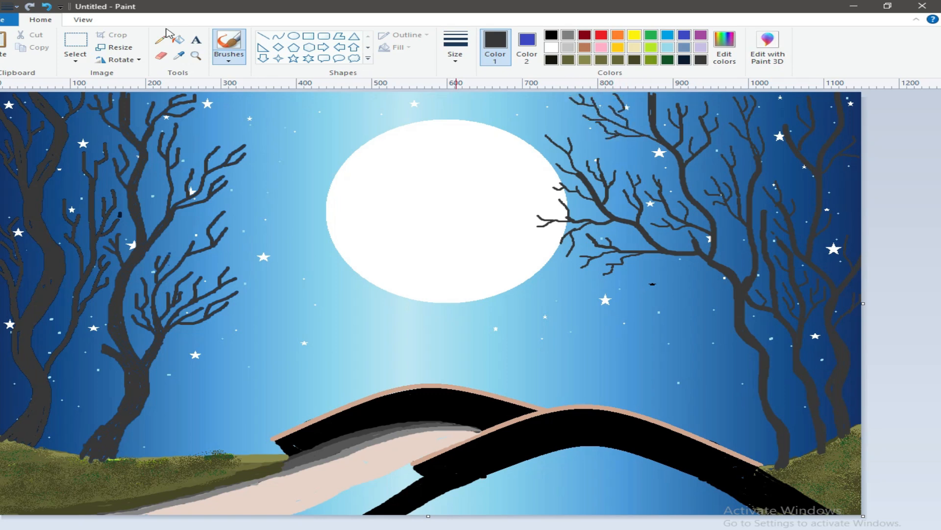
drag(646, 300, 756, 376)
drag(723, 332, 737, 362)
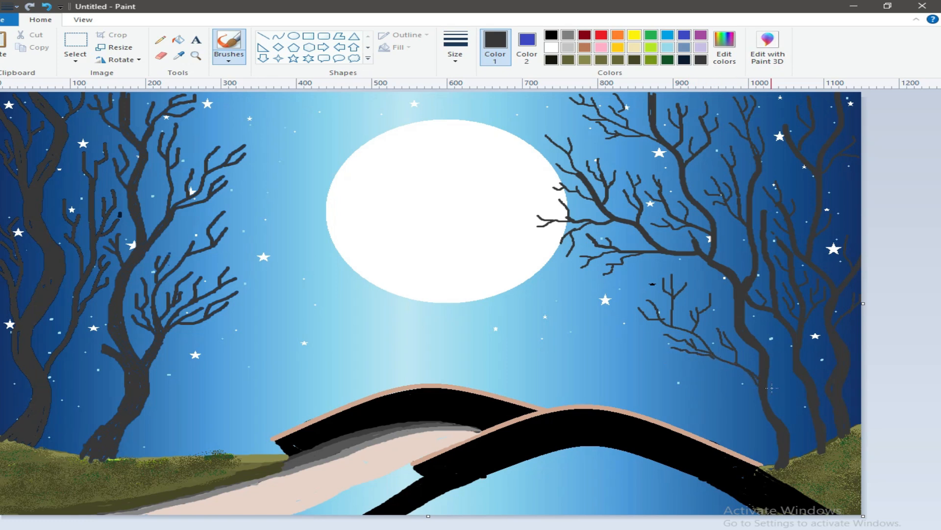
click(527, 51)
click(229, 58)
click(319, 78)
drag(585, 497, 670, 508)
click(49, 8)
Step: Scribble indigo pencil ripples for the water beneath the front arch of the bridge
click(495, 46)
click(684, 35)
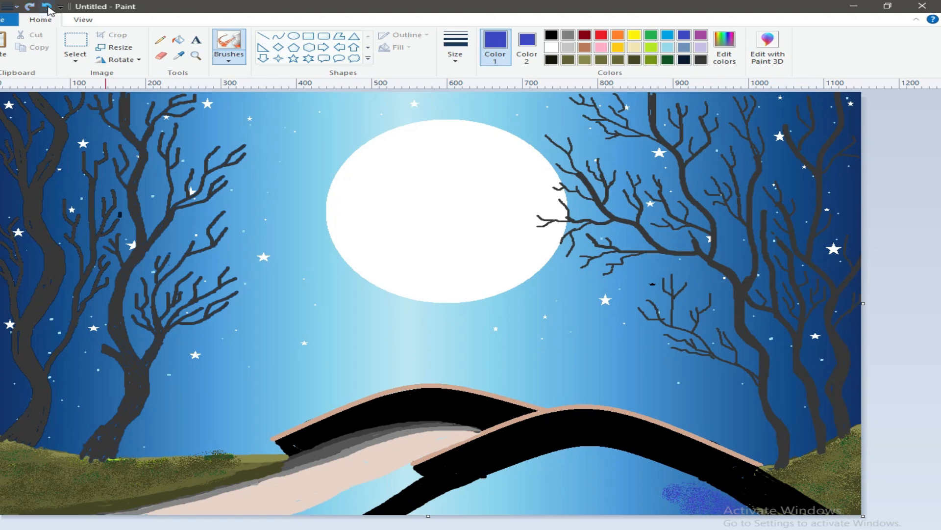
click(159, 41)
drag(507, 485, 518, 486)
mouse_move(431, 508)
mouse_down()
mouse_move(667, 492)
mouse_move(575, 478)
mouse_move(571, 456)
mouse_move(657, 497)
mouse_move(512, 491)
mouse_move(640, 509)
mouse_move(632, 496)
mouse_move(654, 476)
mouse_up()
Step: Lighten the indigo twice with the custom color editor and scribble more water ripples under the arch with each lighter shade
click(724, 47)
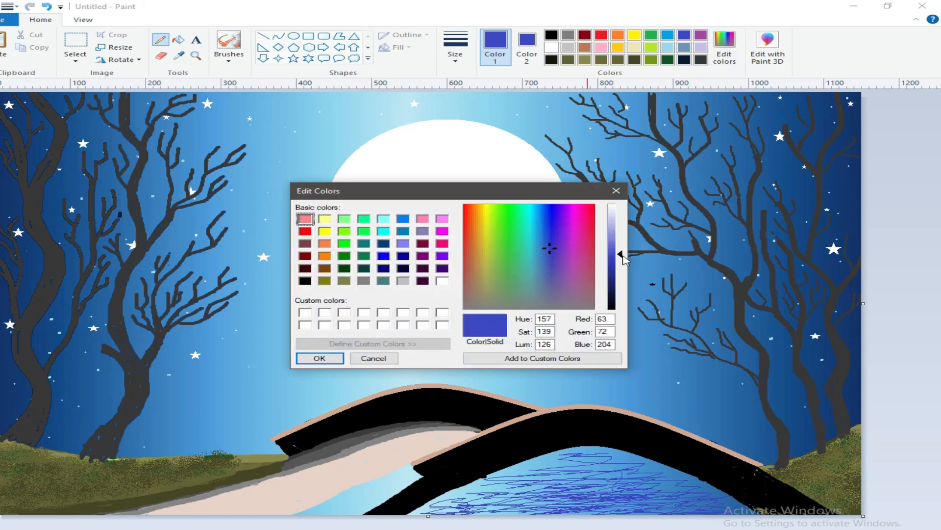
drag(622, 255, 622, 248)
click(319, 358)
mouse_move(500, 484)
mouse_down()
mouse_move(574, 462)
mouse_move(645, 487)
mouse_up()
click(724, 48)
drag(622, 248, 622, 236)
click(320, 357)
mouse_move(559, 501)
mouse_down()
mouse_move(494, 493)
mouse_move(605, 463)
mouse_move(687, 496)
mouse_move(607, 456)
mouse_up()
Step: Sample blues from the water area and scribble additional ripples along the canvas's lower edge beneath the bridge
click(181, 55)
click(434, 509)
mouse_move(515, 505)
mouse_down()
mouse_move(621, 499)
mouse_move(538, 466)
mouse_move(738, 509)
mouse_move(582, 466)
mouse_move(607, 494)
mouse_move(630, 480)
mouse_move(587, 450)
mouse_move(589, 485)
mouse_move(500, 496)
mouse_move(520, 463)
mouse_move(420, 514)
mouse_move(766, 512)
mouse_up()
click(177, 54)
click(648, 458)
Step: Redraw the underside of the front bridge arch with a black curve in a newly chosen line size
click(279, 36)
click(551, 35)
click(456, 48)
click(485, 125)
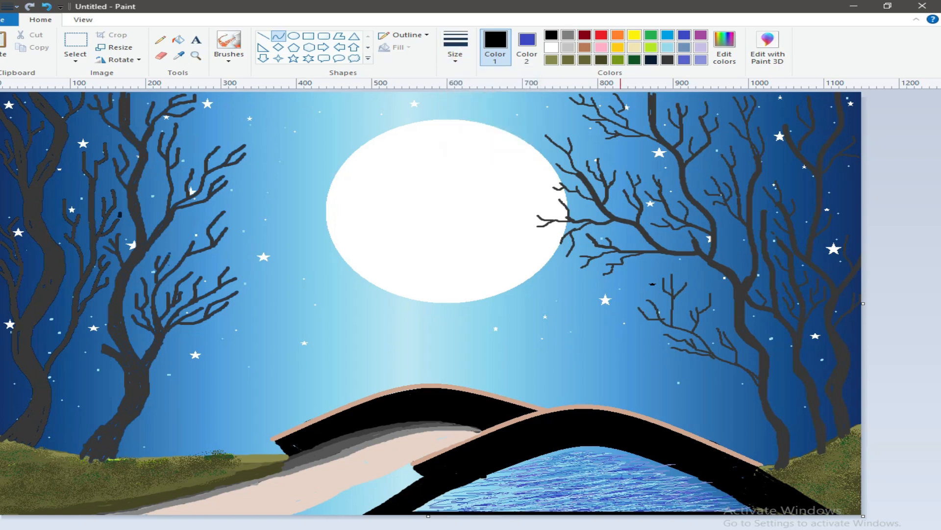
drag(607, 507, 602, 422)
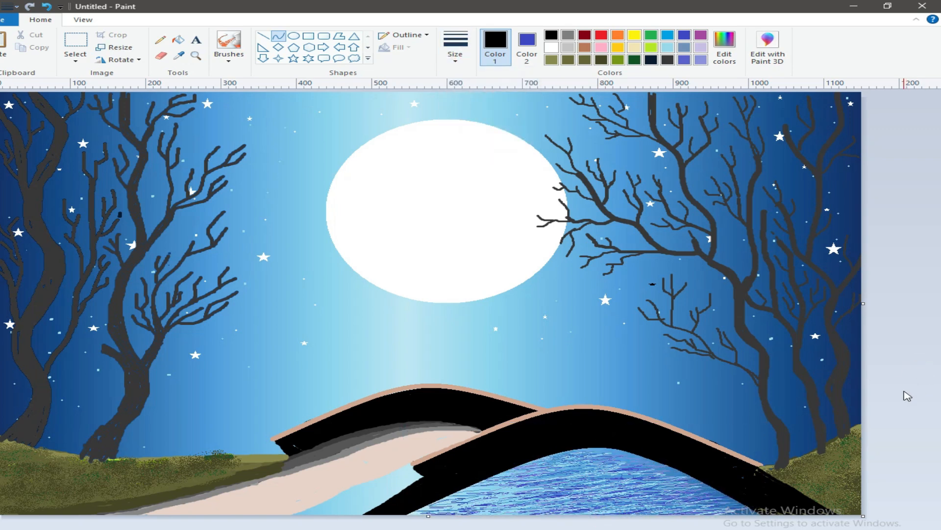
Step: Sample the hill's olive green and draw pencil grass blades along the hill crests and around the tree bases
click(160, 39)
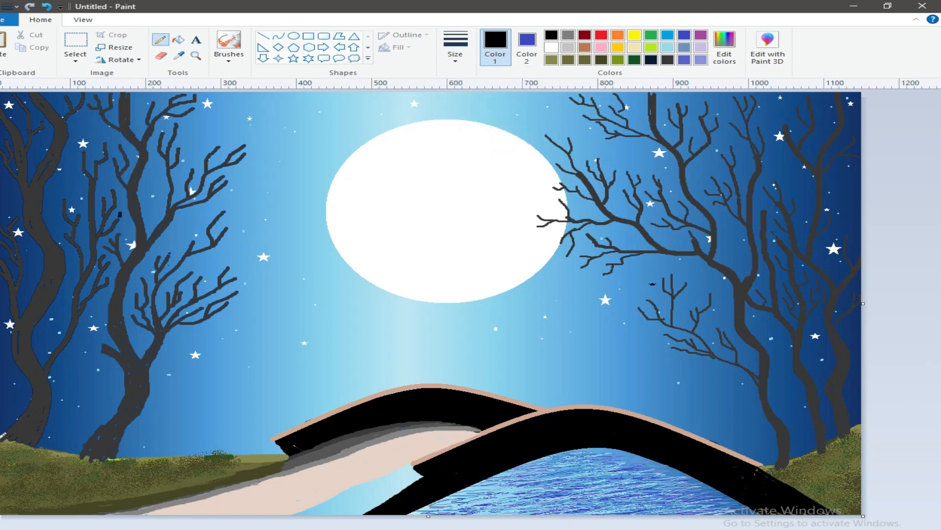
click(179, 55)
click(2, 440)
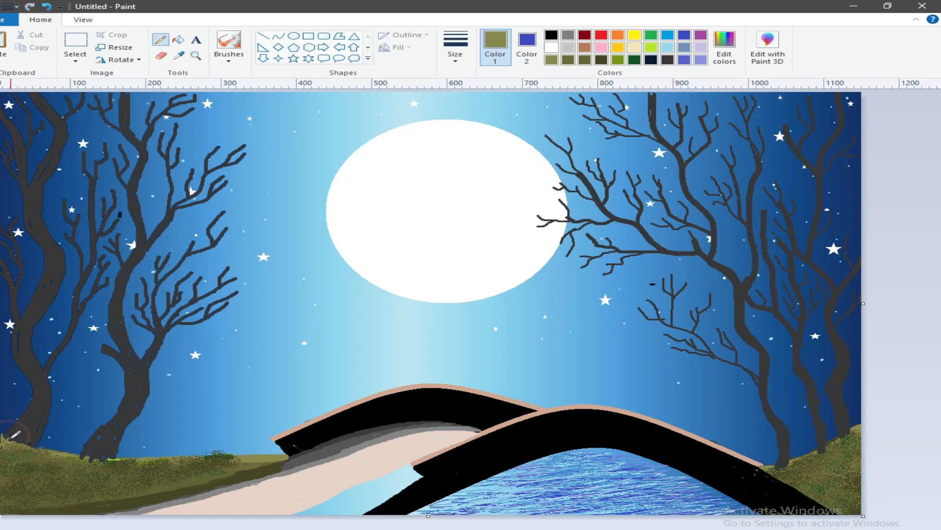
mouse_move(90, 459)
mouse_down()
mouse_move(112, 459)
mouse_move(82, 455)
mouse_move(232, 452)
mouse_up()
drag(44, 449, 67, 455)
mouse_move(777, 463)
mouse_down()
mouse_move(830, 448)
mouse_move(844, 425)
mouse_move(800, 452)
mouse_up()
Step: Pick a dark green from the hill beyond the bridge and add grass blades along its crest
click(179, 56)
click(837, 487)
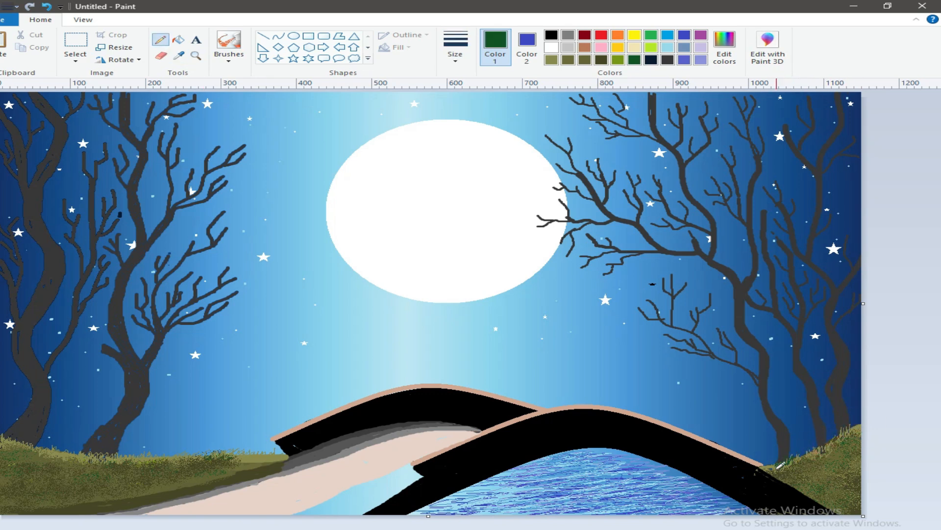
drag(848, 427, 850, 434)
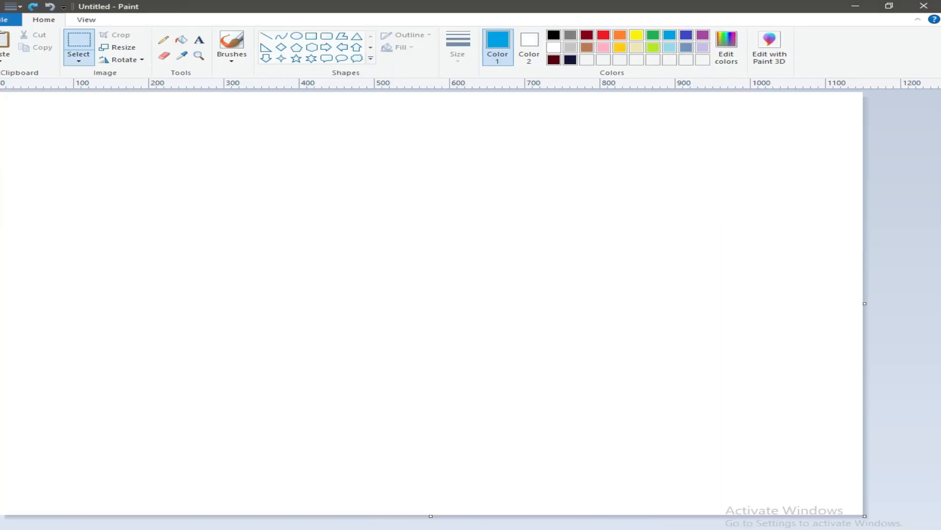
Step: Draw two parallel diagonal light turquoise lines across the blank canvas and fill the band between them with the same color
click(263, 36)
mouse_move(862, 284)
mouse_down()
mouse_move(473, 509)
mouse_move(431, 515)
mouse_up()
click(669, 47)
mouse_move(864, 172)
mouse_down()
mouse_move(383, 437)
mouse_move(122, 519)
mouse_up()
drag(867, 169, 870, 134)
click(182, 40)
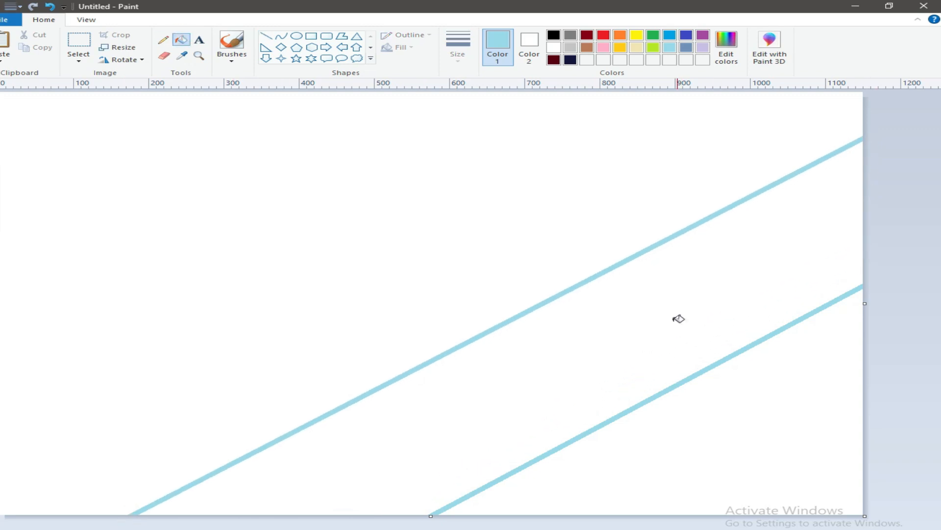
click(676, 317)
Step: Draw a parallel turquoise line above the light band and fill the gap between them with turquoise
click(670, 35)
click(265, 36)
drag(695, 92, 0, 448)
click(181, 39)
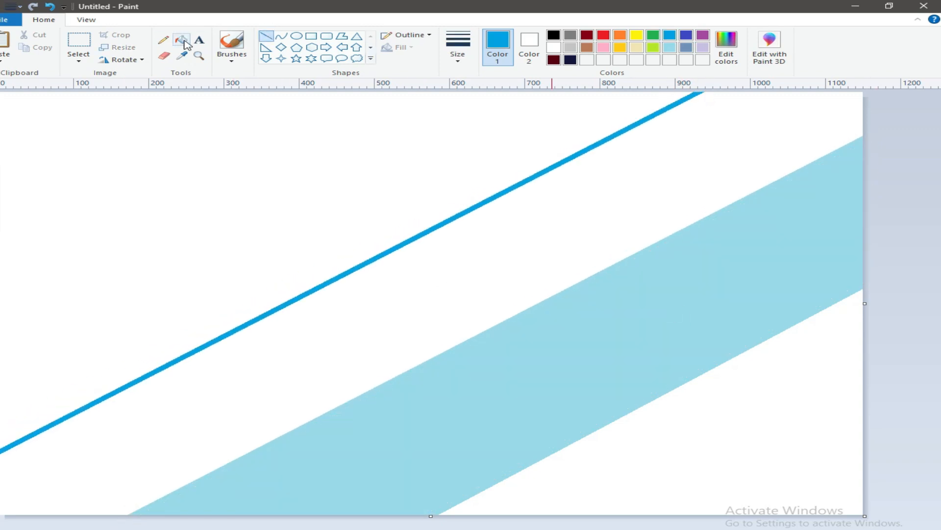
click(490, 255)
Step: Draw a parallel indigo line above the turquoise band and fill the gap between them with indigo
click(687, 35)
click(265, 36)
mouse_move(492, 93)
mouse_down()
mouse_move(38, 315)
mouse_move(1, 352)
mouse_move(18, 326)
mouse_up()
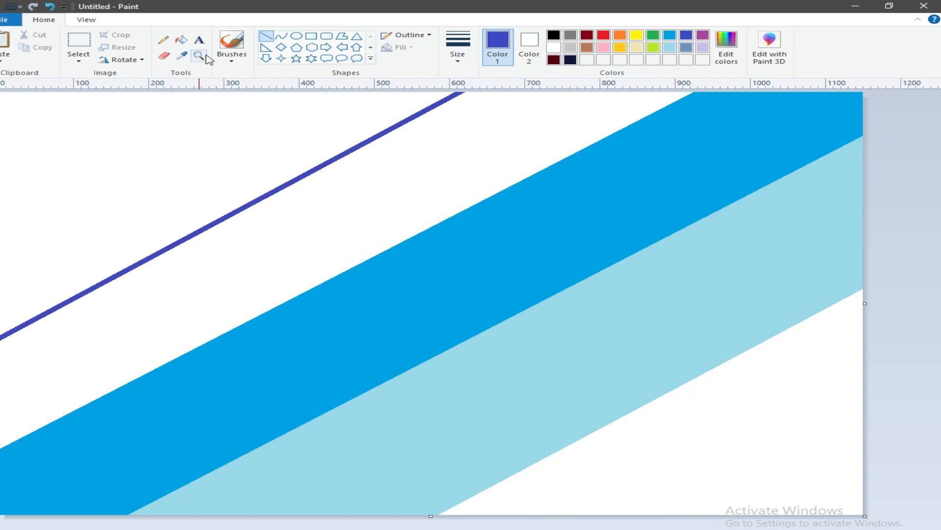
click(181, 39)
click(343, 216)
Step: Darken the indigo to a very dark blue in the color editor and fill the remaining corner above the indigo band
click(726, 47)
drag(624, 257, 624, 302)
click(323, 357)
click(155, 172)
Step: Resize the picture's vertical size to 1 pixel, cutting the original height value to the clipboard
click(119, 47)
click(147, 87)
double_click(160, 129)
right_click(160, 130)
click(192, 151)
text(1)
click(100, 258)
Step: Stretch the picture into a gradient by pasting the cut height value back as its vertical size in pixels
click(119, 47)
click(145, 89)
double_click(156, 129)
right_click(156, 128)
click(189, 175)
click(101, 258)
click(78, 59)
click(107, 124)
drag(862, 304, 405, 263)
click(50, 6)
click(78, 59)
click(100, 123)
right_click(448, 196)
click(471, 214)
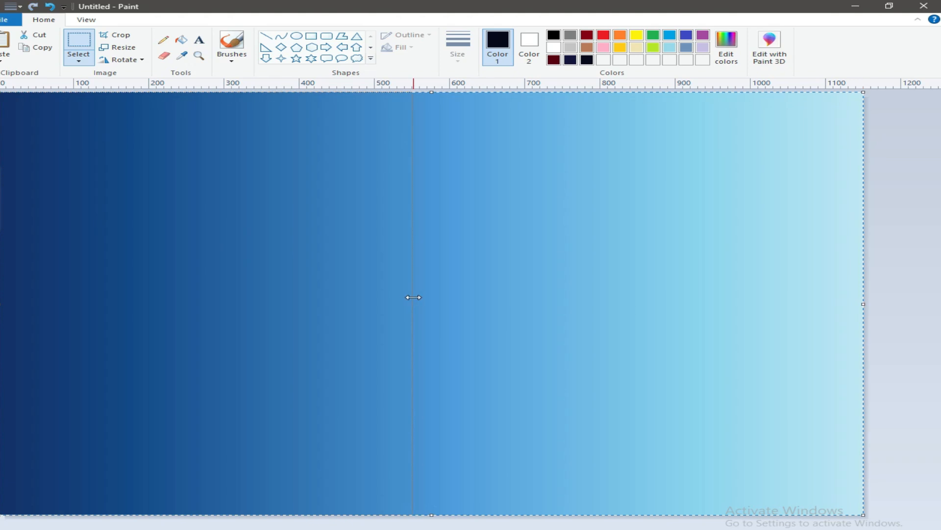
click(123, 60)
click(128, 124)
drag(448, 319, 470, 314)
drag(468, 304, 413, 304)
click(915, 263)
Step: Set the drawing color to white and undo the trial shape on the gradient
click(554, 47)
drag(402, 189, 444, 224)
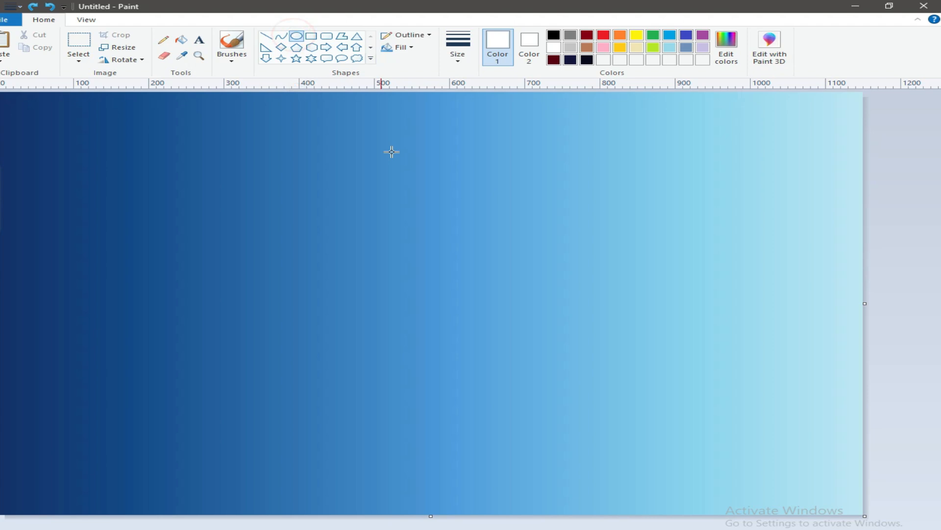
click(50, 6)
click(50, 6)
Step: Copy the whole gradient and squeeze the original horizontally into the left half of the canvas
click(78, 58)
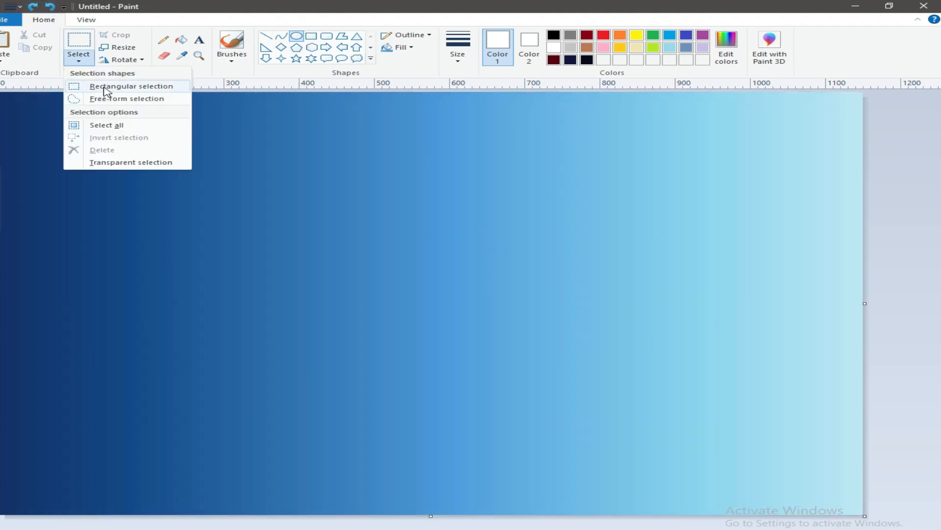
click(105, 125)
right_click(154, 143)
click(190, 163)
drag(865, 304, 411, 297)
Step: Paste the copied gradient, flip it horizontally and squeeze it into the right half of the canvas to mirror the first half
right_click(232, 222)
click(274, 255)
click(127, 60)
click(126, 124)
drag(1, 304, 413, 308)
drag(412, 304, 409, 304)
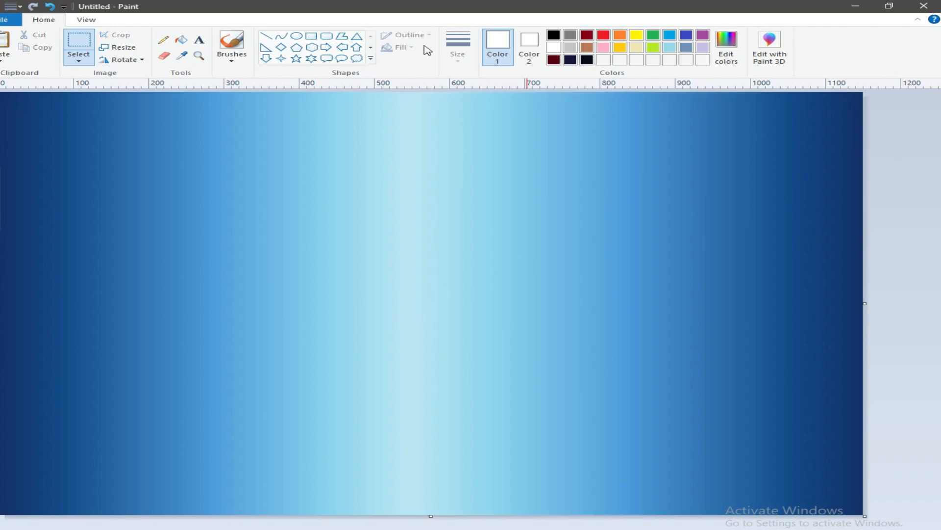
Step: Draw a white ellipse outline about 125 px wide and move it onto the pale center of the gradient
click(296, 36)
drag(395, 229, 492, 307)
drag(433, 275, 397, 265)
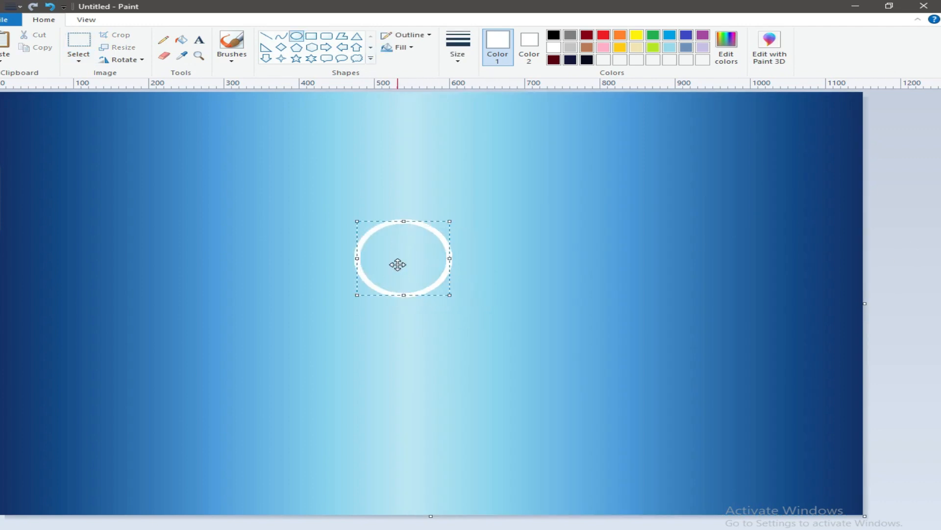
Step: Switch to the browser to view the YouTube scenery painting tutorial
key(alt+Tab)
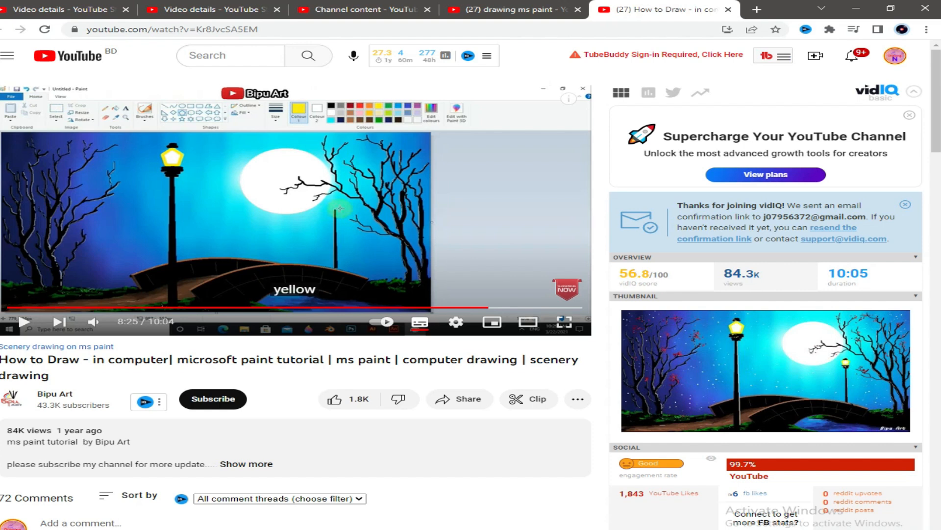
Step: Switch back to Paint and turn the ellipse outline into a solid white moon about 320 px wide, centered on the pale gradient band
key(alt+Tab)
mouse_move(449, 294)
mouse_down()
mouse_move(513, 346)
mouse_move(456, 204)
mouse_up()
drag(530, 259, 561, 278)
drag(476, 241, 463, 227)
drag(548, 263, 566, 280)
drag(488, 240, 463, 243)
click(411, 47)
click(433, 74)
drag(539, 282, 572, 299)
drag(454, 234, 450, 235)
click(774, 260)
Step: Scatter small light turquoise pencil dots in varied thicknesses as distant stars across both sides of the sky
click(670, 49)
click(163, 41)
click(30, 250)
click(50, 272)
click(454, 57)
click(476, 123)
click(63, 243)
click(38, 214)
click(22, 154)
click(19, 255)
click(19, 309)
click(55, 319)
click(77, 297)
click(98, 267)
click(93, 221)
click(87, 174)
click(35, 399)
click(53, 353)
click(64, 268)
click(82, 406)
click(18, 384)
click(18, 454)
click(102, 370)
click(109, 324)
click(167, 331)
click(136, 396)
click(248, 283)
click(270, 193)
click(253, 124)
click(833, 106)
click(831, 193)
click(780, 212)
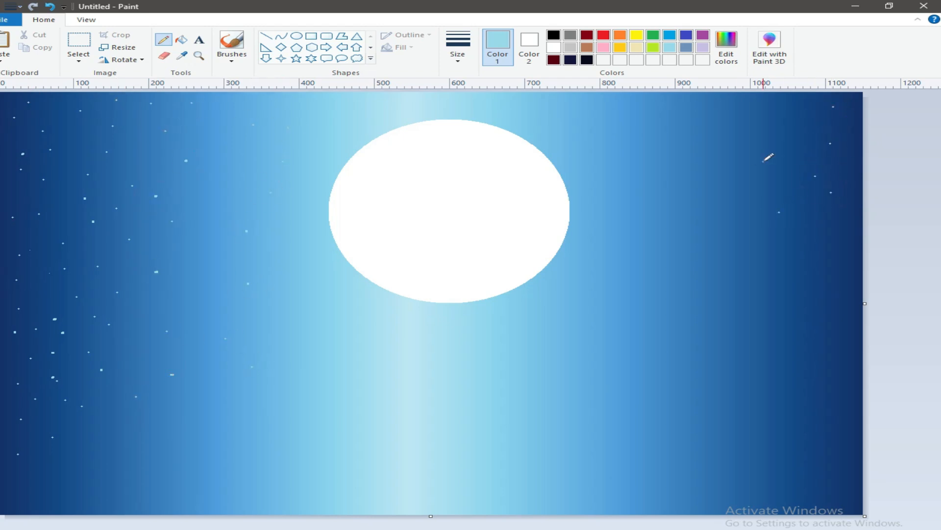
click(839, 239)
click(838, 311)
click(761, 275)
click(773, 338)
click(824, 360)
click(849, 433)
click(810, 461)
click(776, 240)
click(604, 238)
click(559, 300)
click(601, 406)
click(140, 414)
click(65, 494)
click(235, 189)
Step: Add small white star dots to the sky around the moon's edges
click(686, 35)
click(591, 169)
click(553, 48)
click(608, 198)
click(599, 160)
click(549, 107)
click(520, 114)
click(323, 112)
click(298, 132)
click(268, 219)
Step: Draw solid white five-point stars in mixed large and small sizes across the sky around the moon
click(296, 59)
click(406, 35)
click(419, 59)
drag(188, 187, 199, 197)
drag(656, 146, 668, 158)
drag(776, 130, 788, 142)
drag(80, 138, 92, 149)
drag(16, 227, 27, 238)
drag(6, 99, 18, 110)
drag(205, 98, 216, 110)
drag(412, 98, 423, 109)
drag(260, 251, 272, 262)
drag(602, 293, 614, 305)
drag(707, 232, 719, 244)
drag(828, 240, 844, 256)
drag(811, 330, 823, 342)
drag(91, 322, 103, 333)
drag(7, 318, 19, 330)
drag(130, 237, 144, 252)
drag(780, 95, 784, 100)
drag(849, 101, 856, 106)
drag(650, 238, 655, 241)
drag(803, 165, 809, 170)
drag(209, 157, 214, 161)
drag(249, 115, 256, 122)
drag(63, 117, 68, 119)
drag(60, 167, 67, 172)
drag(72, 207, 79, 212)
drag(140, 154, 145, 159)
drag(167, 115, 172, 119)
drag(650, 201, 655, 206)
drag(304, 339, 309, 345)
drag(195, 351, 201, 357)
drag(496, 325, 550, 318)
drag(653, 281, 657, 286)
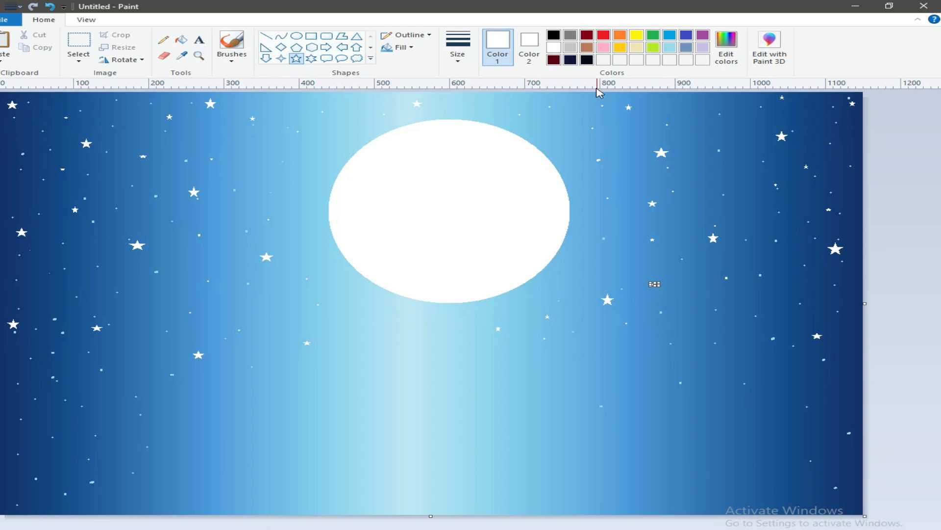
Step: Set both colors to black and draw a thick solid curve about 440 px wide below the moon, bent upward as the bridge's first arch
click(553, 35)
click(529, 47)
click(554, 35)
click(281, 36)
drag(279, 433, 623, 431)
click(406, 35)
click(417, 63)
click(261, 434)
click(50, 6)
drag(278, 438, 608, 434)
drag(428, 436, 436, 374)
mouse_move(362, 459)
mouse_down()
mouse_move(698, 452)
mouse_move(387, 458)
mouse_move(756, 462)
mouse_up()
click(577, 377)
click(578, 378)
drag(296, 465, 612, 454)
click(433, 408)
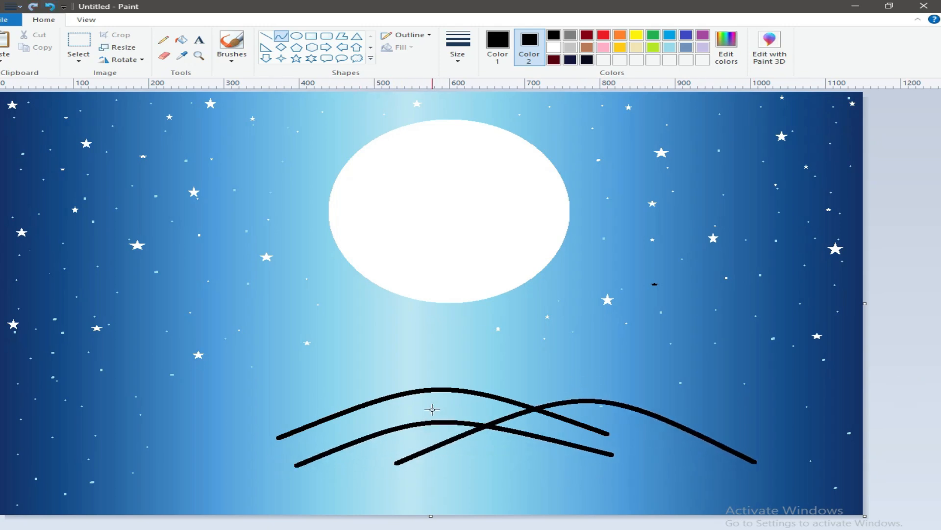
drag(455, 472, 701, 472)
click(598, 425)
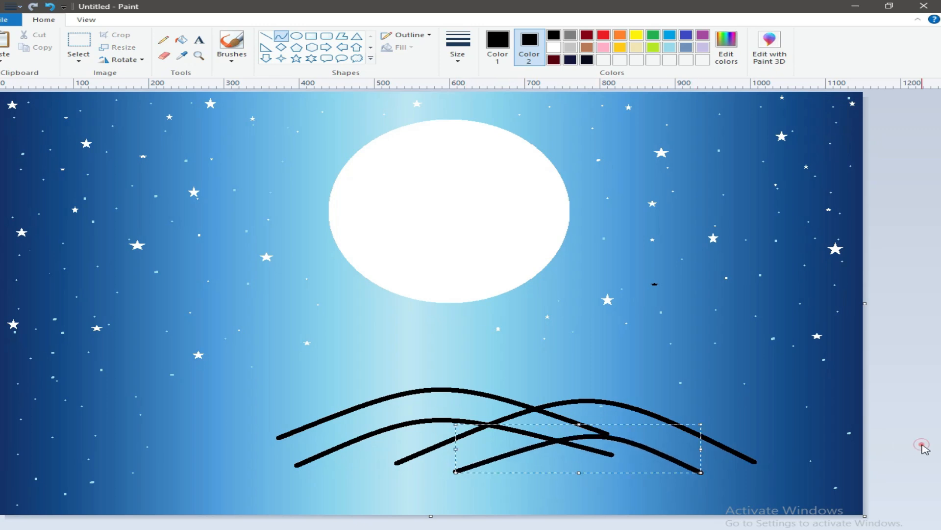
click(49, 6)
click(50, 6)
click(50, 6)
drag(397, 452, 776, 461)
click(674, 449)
click(49, 6)
Step: Draw a second black arch about 455 px wide that overlaps the first arch's right end
drag(418, 462, 762, 465)
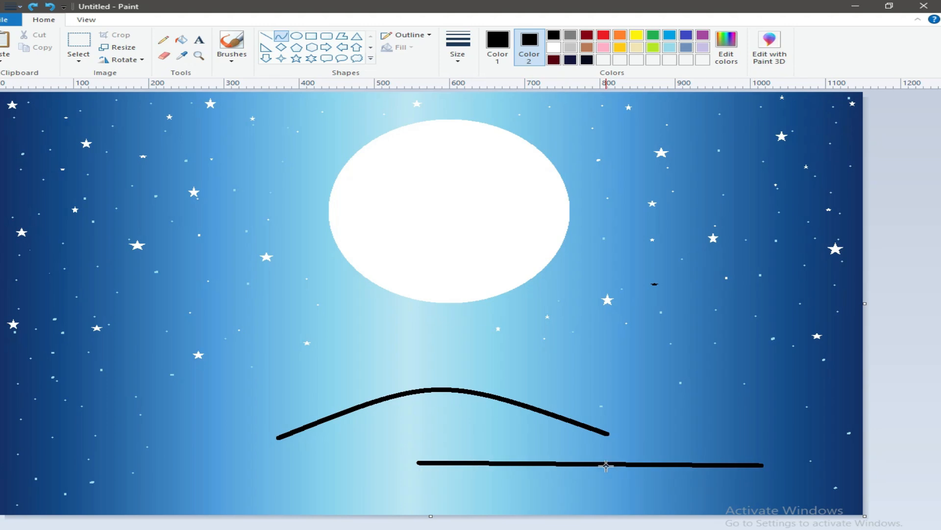
drag(606, 465, 593, 393)
drag(291, 476, 630, 475)
drag(456, 476, 456, 422)
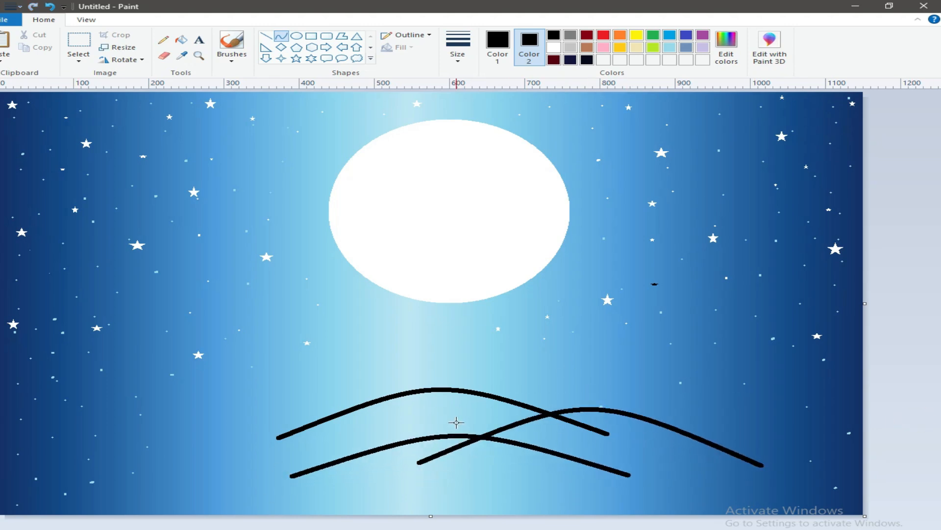
click(49, 7)
drag(315, 462, 557, 459)
click(49, 7)
Step: Draw a shorter black arch beneath each upper arch and join their outer ends with short lines to outline the bridge
drag(318, 460, 539, 439)
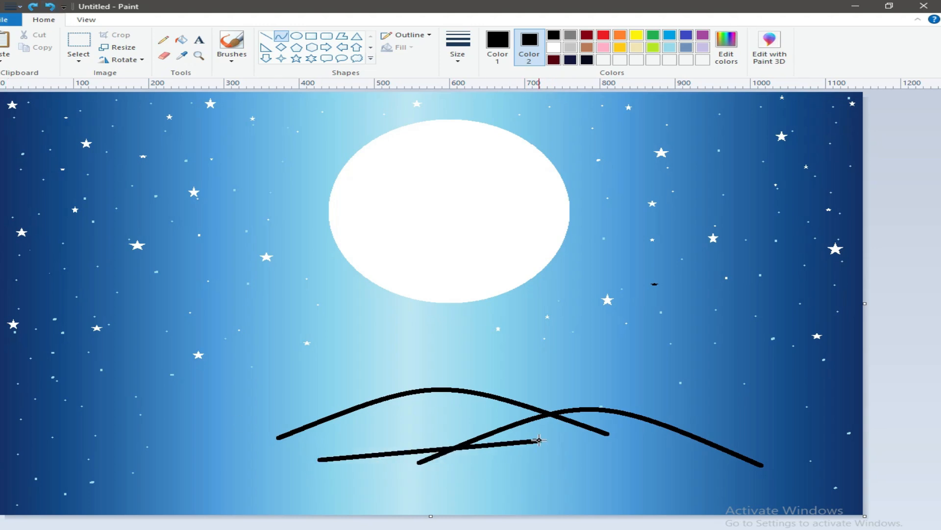
drag(431, 449, 425, 415)
drag(485, 473, 702, 475)
drag(595, 473, 593, 433)
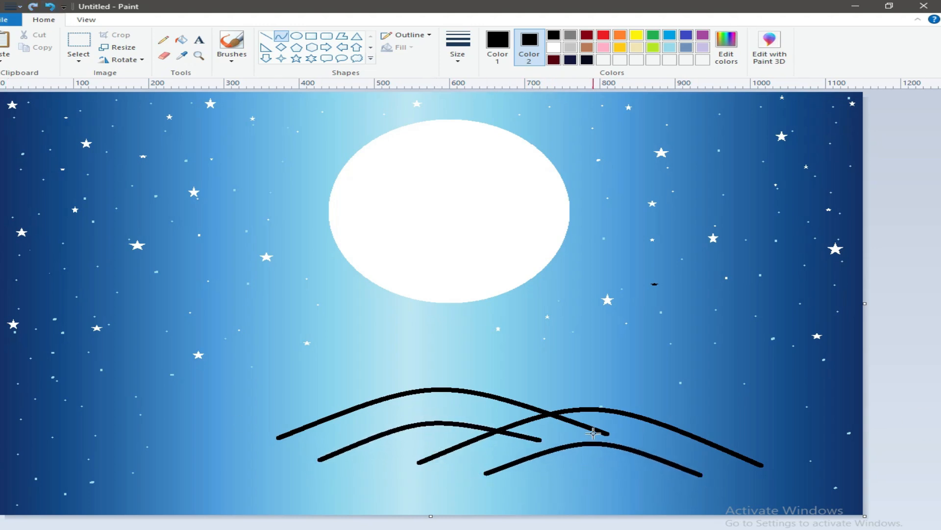
drag(277, 436, 318, 460)
drag(417, 462, 485, 474)
drag(703, 475, 762, 465)
Step: Choose a thick brush and roughly shade the inside of both bridge spans in black
click(232, 59)
click(227, 73)
click(457, 49)
click(489, 145)
mouse_move(388, 420)
mouse_down()
mouse_move(285, 438)
mouse_move(422, 411)
mouse_up()
mouse_move(465, 461)
mouse_down()
mouse_move(516, 444)
mouse_move(618, 419)
mouse_move(520, 429)
mouse_move(449, 458)
mouse_move(500, 458)
mouse_up()
Step: Set both the foreground and background colors to indigo
click(685, 34)
click(498, 46)
click(685, 34)
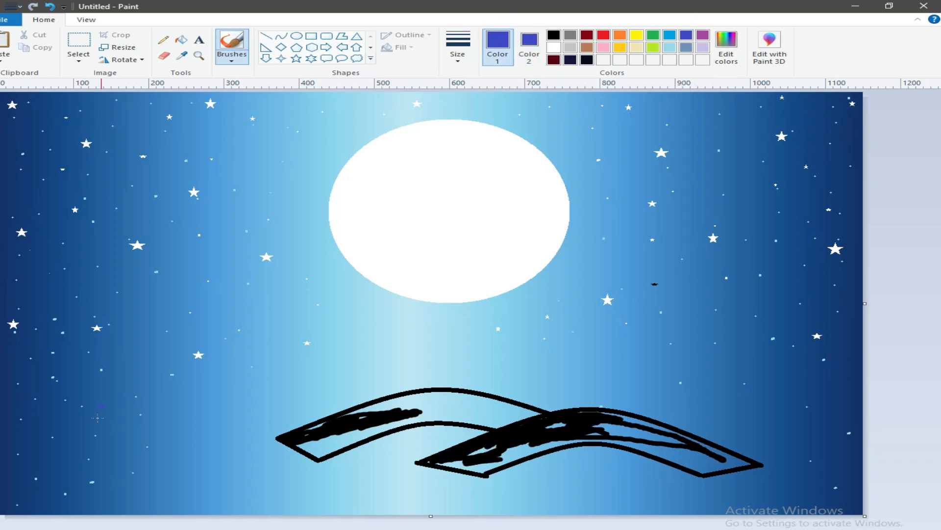
Step: Return the foreground color to black and brush both bridge spans solid up to their outlines and pointed ends
click(554, 34)
mouse_move(564, 444)
mouse_down()
mouse_move(515, 449)
mouse_move(542, 431)
mouse_move(665, 438)
mouse_move(667, 456)
mouse_move(563, 432)
mouse_up()
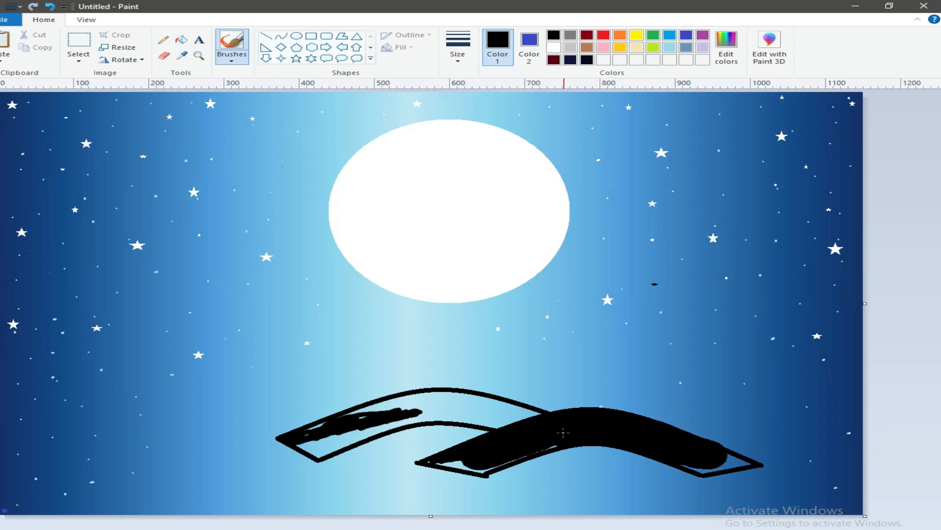
mouse_move(451, 399)
mouse_down()
mouse_move(497, 414)
mouse_move(395, 411)
mouse_move(333, 429)
mouse_move(322, 441)
mouse_move(399, 412)
mouse_move(321, 443)
mouse_move(430, 407)
mouse_move(500, 415)
mouse_up()
click(457, 49)
click(491, 147)
drag(711, 454, 719, 466)
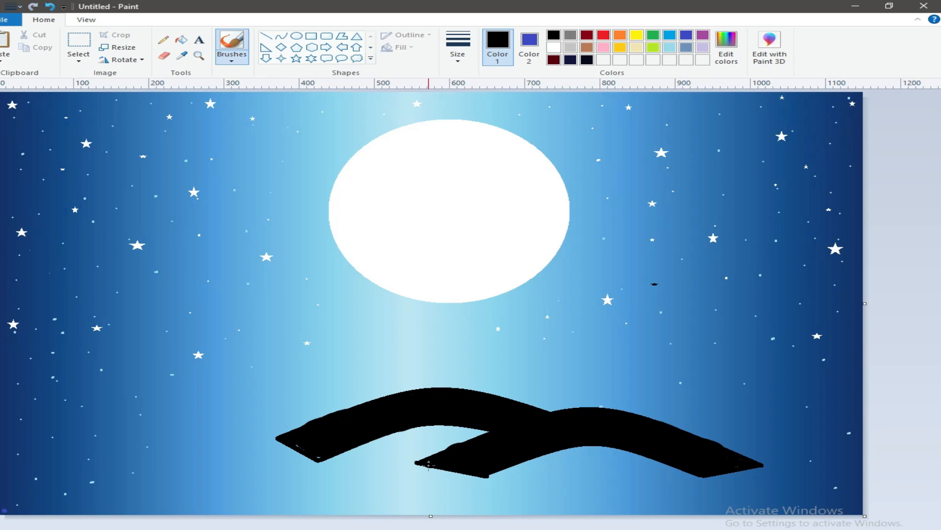
Step: Mix a light tan from brown and draw a curve along the near bridge span's upper edge
click(283, 37)
click(588, 47)
click(726, 47)
drag(622, 253, 621, 238)
click(322, 358)
drag(415, 463, 763, 464)
drag(601, 437, 589, 387)
click(908, 346)
Step: Draw a matching tan curve along the far bridge span's upper edge
drag(275, 438, 545, 407)
mouse_move(410, 422)
mouse_down()
mouse_move(405, 378)
mouse_move(421, 373)
mouse_up()
click(928, 412)
click(266, 36)
click(460, 59)
click(478, 147)
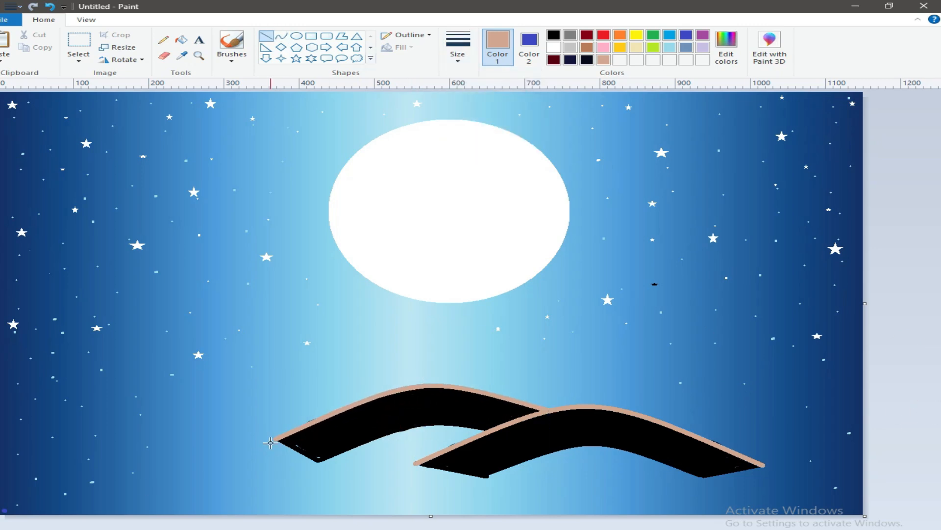
Step: Mix a paler beige and brush a path from beneath the far span down to the canvas's lower-left corner
click(458, 59)
click(470, 101)
click(726, 48)
drag(623, 236, 622, 220)
click(328, 358)
click(232, 58)
click(230, 79)
mouse_move(384, 450)
mouse_down()
mouse_move(372, 458)
mouse_move(444, 436)
mouse_up()
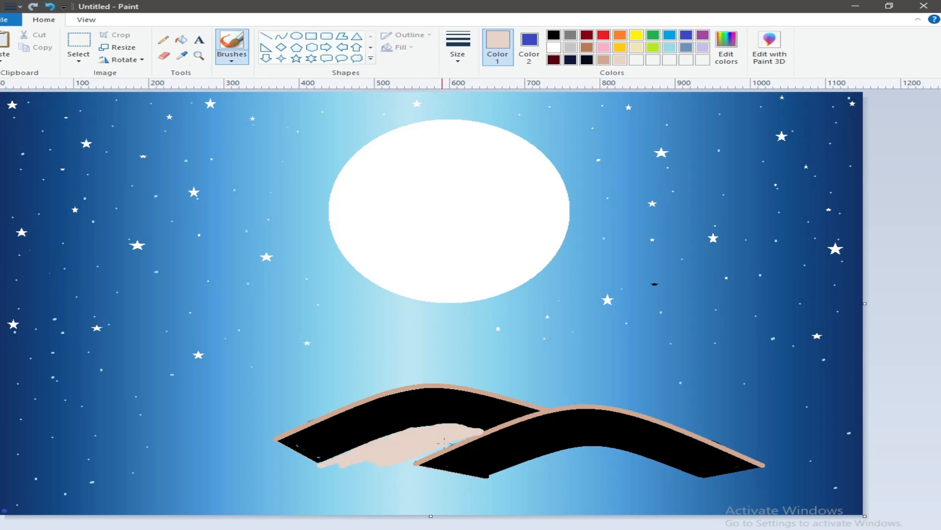
mouse_move(365, 462)
mouse_down()
mouse_move(221, 493)
mouse_move(34, 512)
mouse_move(294, 488)
mouse_move(226, 510)
mouse_move(277, 490)
mouse_up()
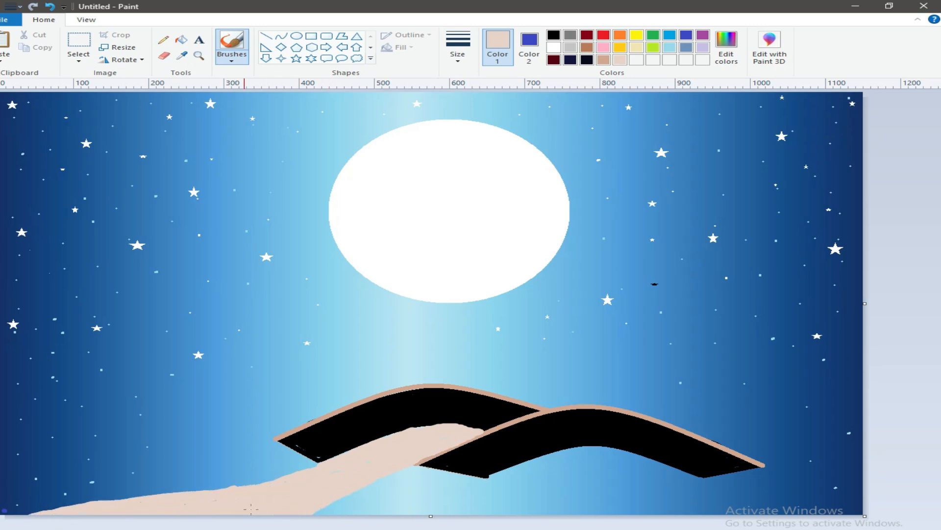
drag(222, 490, 60, 510)
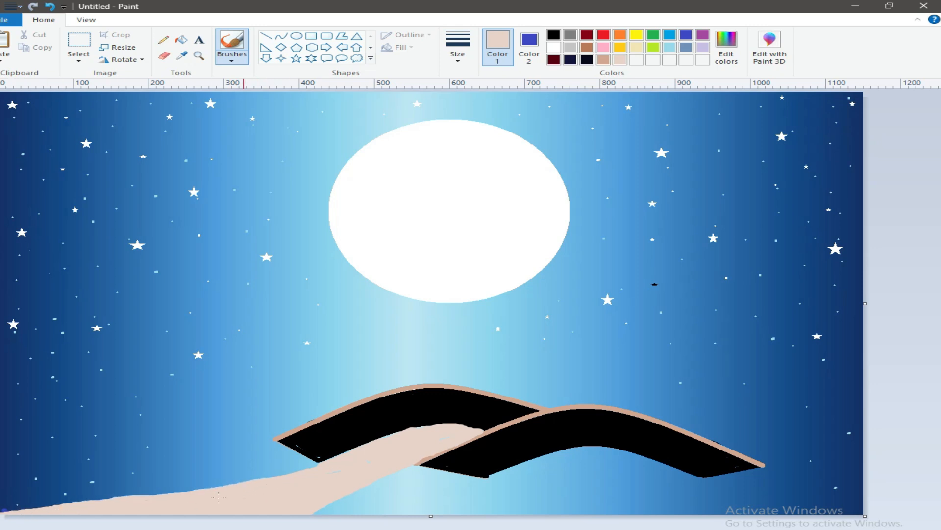
Step: Undo the last path stroke and extend the beige path's lower edge between the near span and the canvas bottom
click(50, 7)
mouse_move(328, 478)
mouse_down()
mouse_move(79, 517)
mouse_move(370, 475)
mouse_move(259, 499)
mouse_move(280, 497)
mouse_move(249, 522)
mouse_up()
mouse_move(428, 451)
mouse_down()
mouse_move(216, 524)
mouse_move(330, 488)
mouse_up()
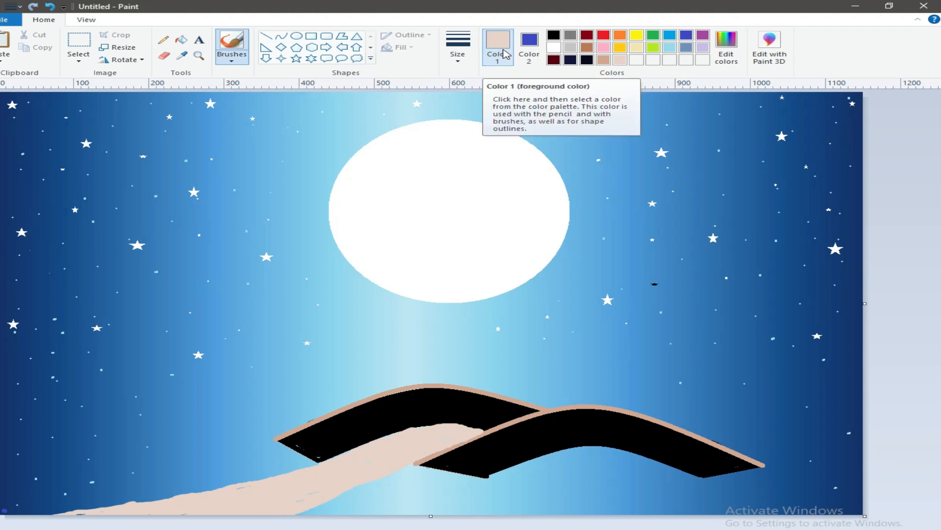
Step: Brush black supports from both ends of the near span down to the canvas bottom
click(554, 34)
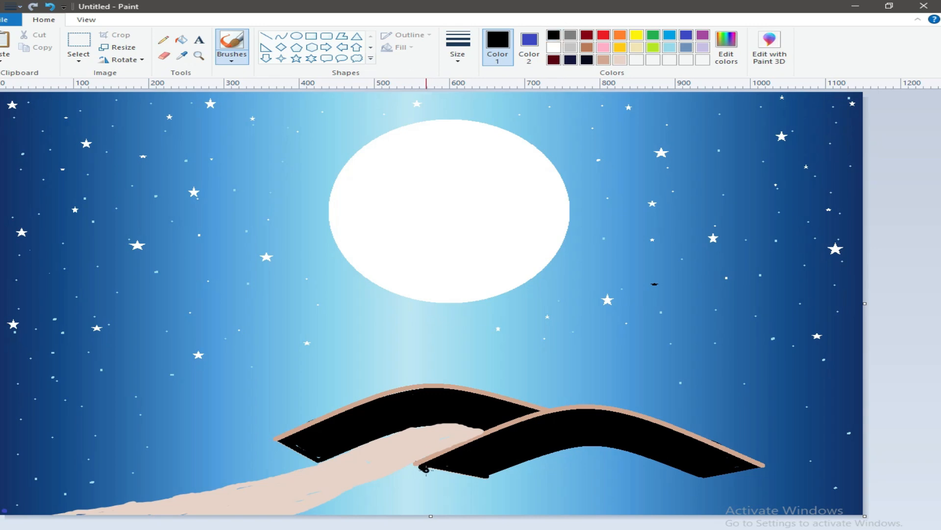
mouse_move(451, 470)
mouse_down()
mouse_move(432, 485)
mouse_move(455, 487)
mouse_move(443, 476)
mouse_move(364, 520)
mouse_move(441, 482)
mouse_move(424, 501)
mouse_move(484, 472)
mouse_move(370, 524)
mouse_up()
mouse_move(705, 475)
mouse_down()
mouse_move(742, 499)
mouse_move(728, 485)
mouse_move(752, 493)
mouse_move(729, 474)
mouse_move(772, 502)
mouse_up()
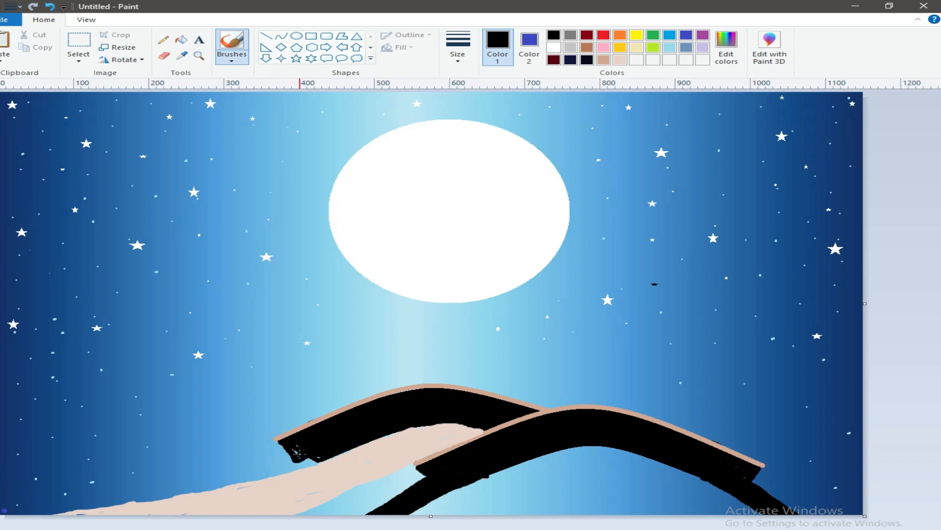
Step: Undo the last black stroke and sample the path's beige to touch up below the far span's end
click(49, 7)
click(181, 56)
click(359, 469)
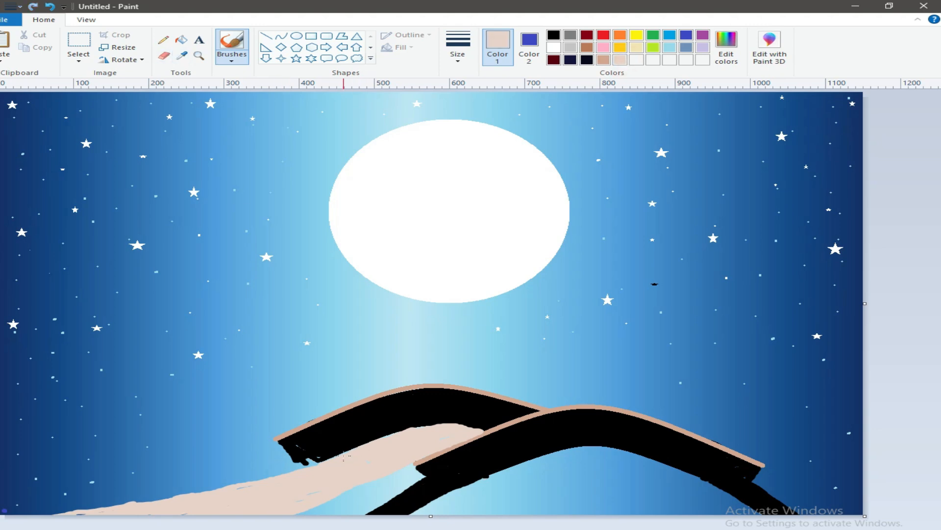
Step: Mix a dark gray and brush a band along the path's upper edge from the bridge to the canvas bottom
click(554, 35)
click(727, 46)
drag(625, 293, 625, 282)
click(323, 363)
mouse_move(337, 451)
mouse_down()
mouse_move(364, 444)
mouse_move(305, 465)
mouse_move(376, 435)
mouse_move(443, 424)
mouse_up()
mouse_move(303, 460)
mouse_down()
mouse_move(363, 432)
mouse_move(434, 422)
mouse_move(189, 496)
mouse_move(84, 509)
mouse_move(206, 492)
mouse_move(297, 461)
mouse_move(73, 511)
mouse_move(219, 479)
mouse_move(141, 509)
mouse_move(285, 469)
mouse_move(95, 524)
mouse_up()
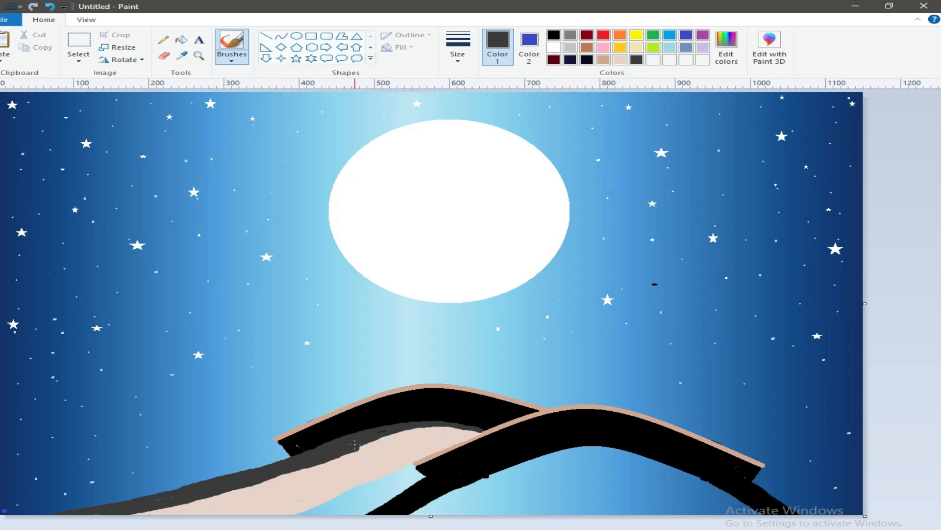
Step: Mix a medium gray and brush a strip along the inner side of the dark band on the path
click(726, 47)
drag(622, 284, 622, 270)
click(319, 357)
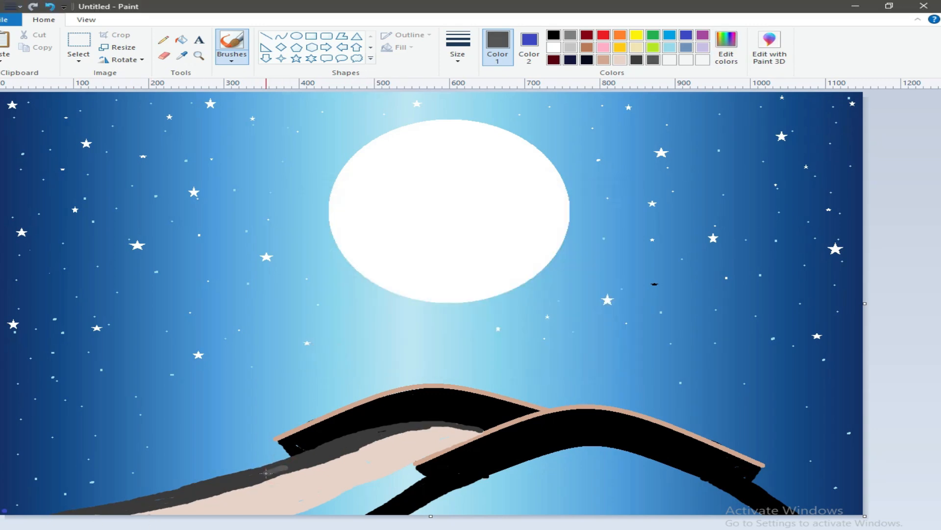
mouse_move(342, 444)
mouse_down()
mouse_move(273, 475)
mouse_move(104, 513)
mouse_move(214, 489)
mouse_up()
Step: Mix a light gray and brush a thin strip between the medium gray band and the beige path
click(726, 46)
drag(622, 278, 622, 242)
click(320, 358)
drag(259, 483, 112, 513)
Step: Mix a gray of RGB 134, 134, 134 and blend it along the path's gray bands
click(726, 47)
drag(623, 246, 623, 254)
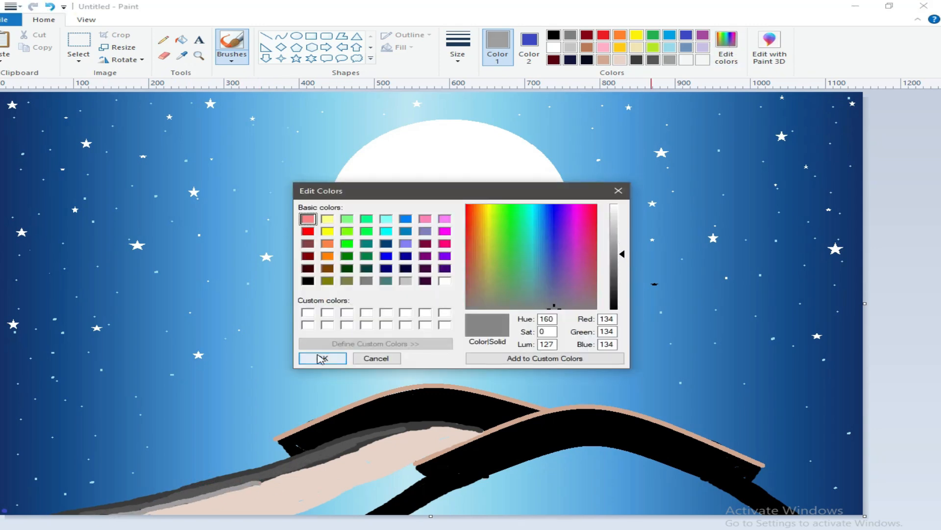
click(321, 358)
drag(231, 490, 168, 504)
click(351, 446)
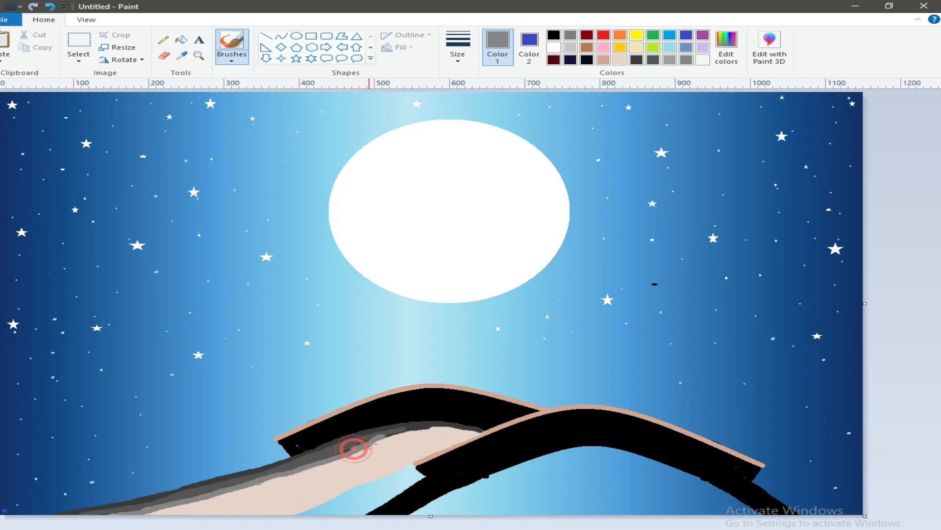
Step: Sample grays from the path and brush the shading further under the far span's arch
click(182, 55)
click(232, 59)
click(232, 78)
click(181, 55)
click(380, 436)
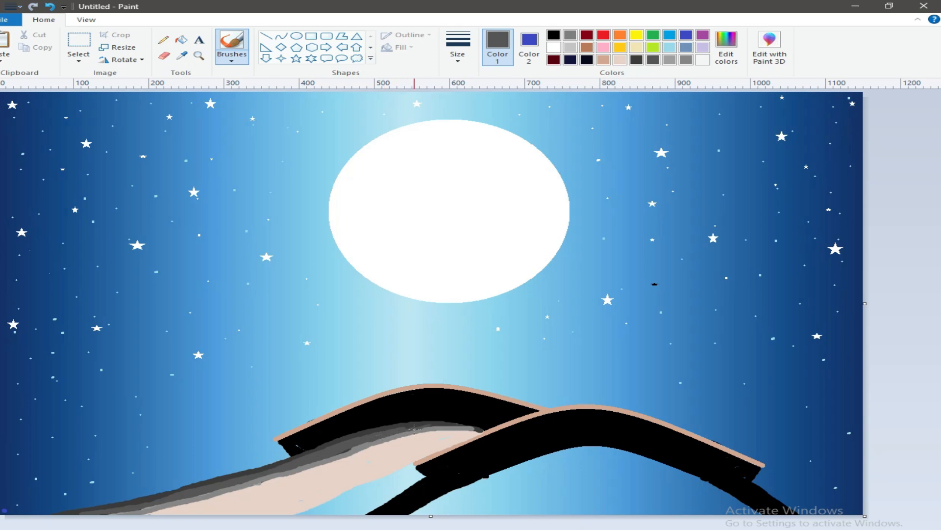
click(182, 55)
click(374, 444)
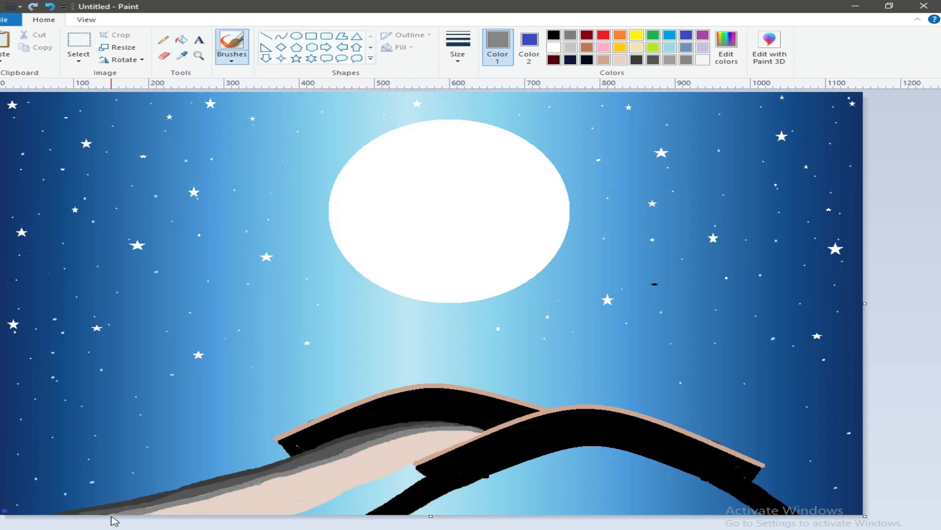
Step: Try to refine the gray shading on the lower path with the Pencil and sampled colors
click(163, 40)
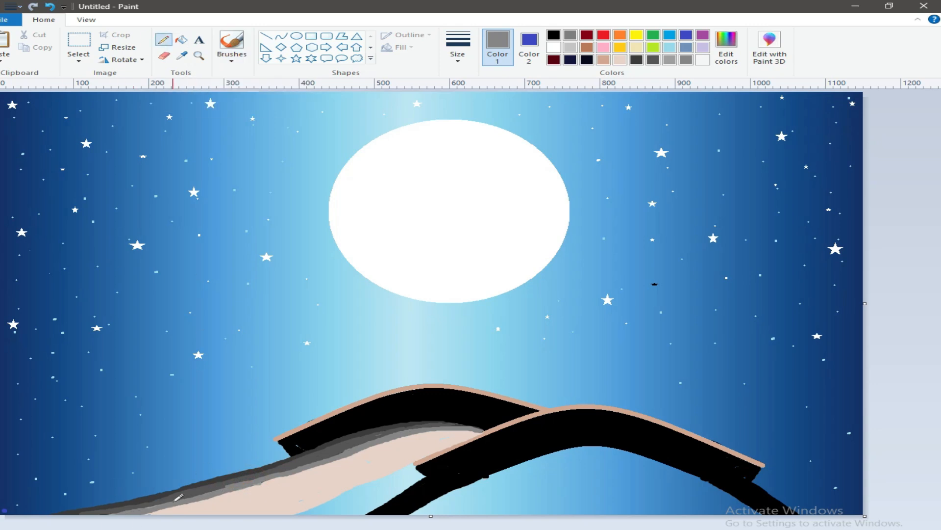
click(182, 55)
click(187, 497)
drag(120, 512, 171, 498)
click(182, 55)
click(234, 487)
drag(228, 489, 113, 513)
click(49, 7)
click(49, 7)
Step: Return to the round brush, mix a near-black olive and brush a dark streak along the lower path's outer edge
click(729, 59)
drag(625, 257, 624, 278)
click(319, 357)
click(232, 56)
click(231, 78)
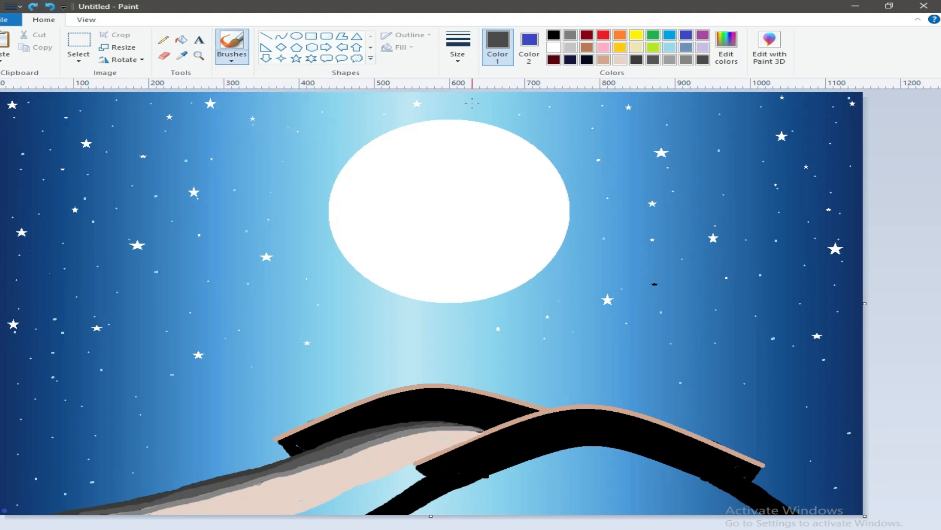
click(653, 34)
click(726, 54)
click(348, 282)
drag(623, 269, 624, 302)
click(322, 357)
mouse_move(65, 510)
mouse_down()
mouse_move(17, 511)
mouse_move(158, 479)
mouse_move(113, 469)
mouse_move(98, 491)
mouse_move(28, 486)
mouse_move(88, 469)
mouse_move(197, 465)
mouse_move(54, 508)
mouse_move(198, 473)
mouse_up()
Step: Mix an olive green and brush a solid grassy hill above the path, up to the far span's end
click(726, 47)
click(485, 275)
click(319, 359)
mouse_move(9, 469)
mouse_down()
mouse_move(48, 483)
mouse_move(241, 466)
mouse_move(155, 479)
mouse_up()
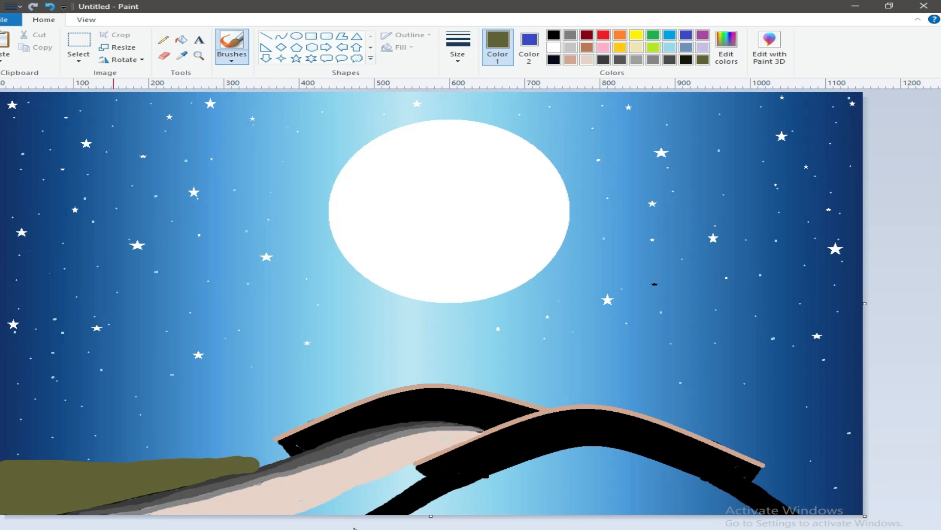
drag(288, 457, 54, 515)
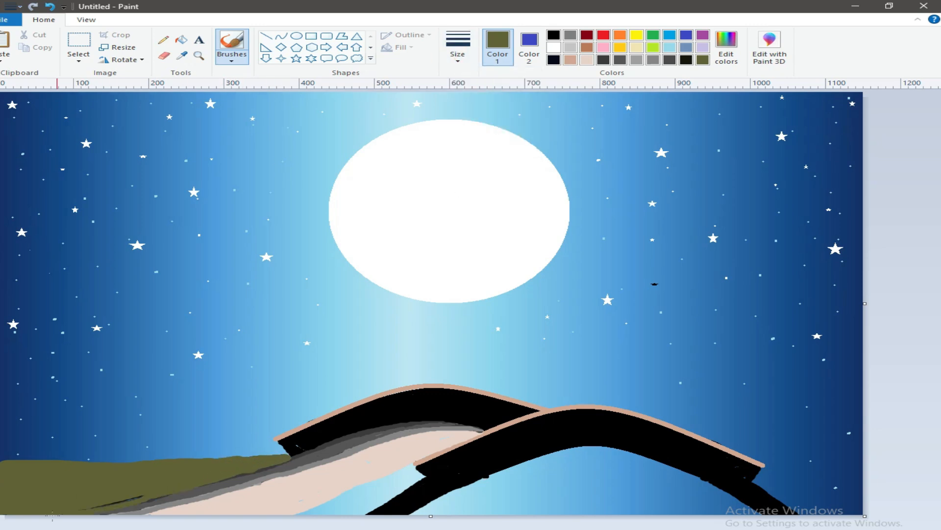
mouse_move(50, 453)
mouse_down()
mouse_move(10, 447)
mouse_move(116, 461)
mouse_up()
Step: Mix a lighter olive and brush a highlight along the hill's crest, raising it toward the canvas's left edge
click(727, 54)
click(623, 256)
click(328, 356)
mouse_move(2, 440)
mouse_down()
mouse_move(116, 463)
mouse_move(225, 460)
mouse_move(110, 459)
mouse_up()
Step: Mix intermediate olive shades and blend them beneath the hill's light crest
click(727, 55)
click(622, 275)
click(329, 359)
mouse_move(26, 460)
mouse_down()
mouse_move(3, 455)
mouse_move(216, 465)
mouse_move(5, 468)
mouse_move(262, 466)
mouse_up()
click(727, 54)
click(616, 277)
click(321, 357)
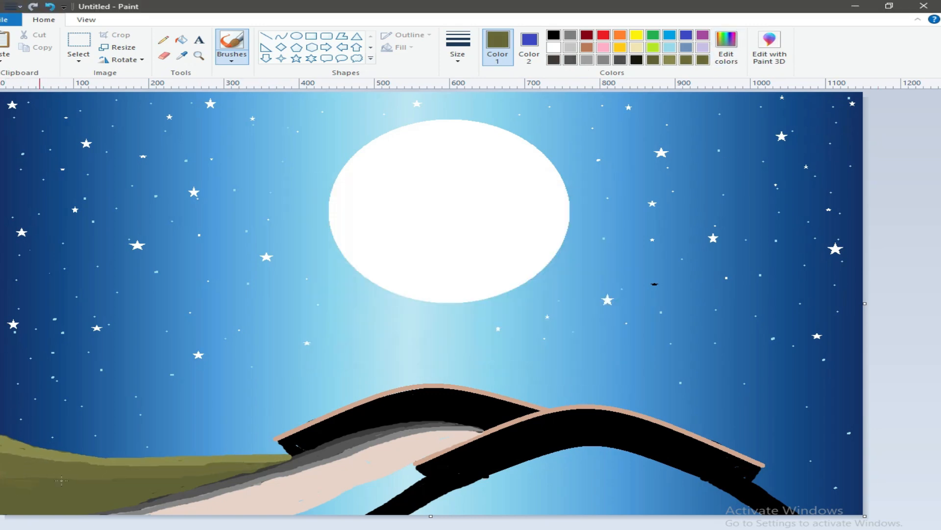
Step: Mix a dark olive and brush a shadow along the hill's lower edge beside the path
click(727, 55)
click(622, 283)
click(321, 357)
mouse_move(2, 509)
mouse_down()
mouse_move(152, 502)
mouse_move(287, 466)
mouse_move(64, 505)
mouse_up()
Step: Try to brush sampled dark gray along the path's edge near the far span's end
click(182, 55)
click(336, 439)
mouse_move(329, 441)
mouse_down()
mouse_move(251, 475)
mouse_move(294, 459)
mouse_up()
key(ctrl+z)
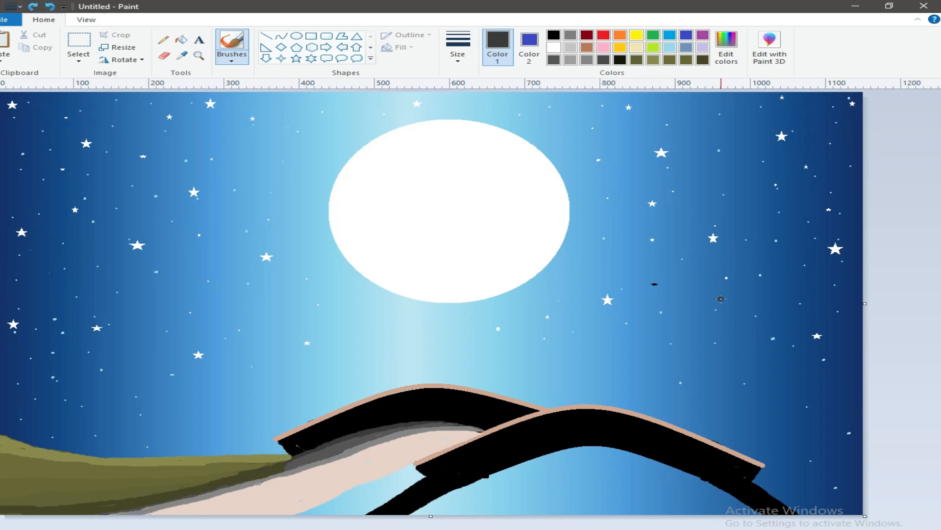
Step: Mix a leaf green from lime for grass patches near the hill's crest
click(655, 49)
click(728, 61)
drag(625, 255, 625, 275)
click(321, 358)
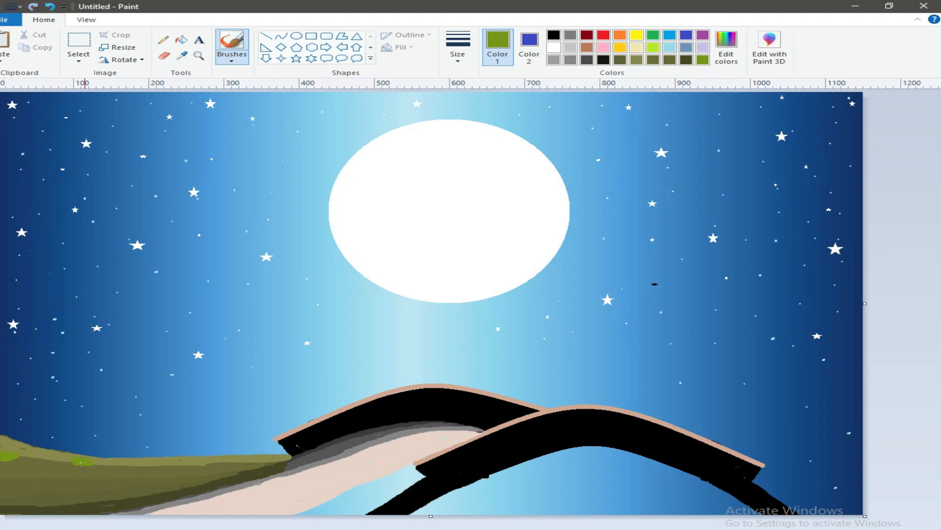
Step: Switch to the Airbrush, sample the hill's olive and spray it over the green patches to speckle them
click(232, 59)
click(326, 78)
click(182, 56)
click(124, 486)
drag(147, 484, 132, 485)
drag(62, 492, 51, 493)
drag(33, 481, 46, 481)
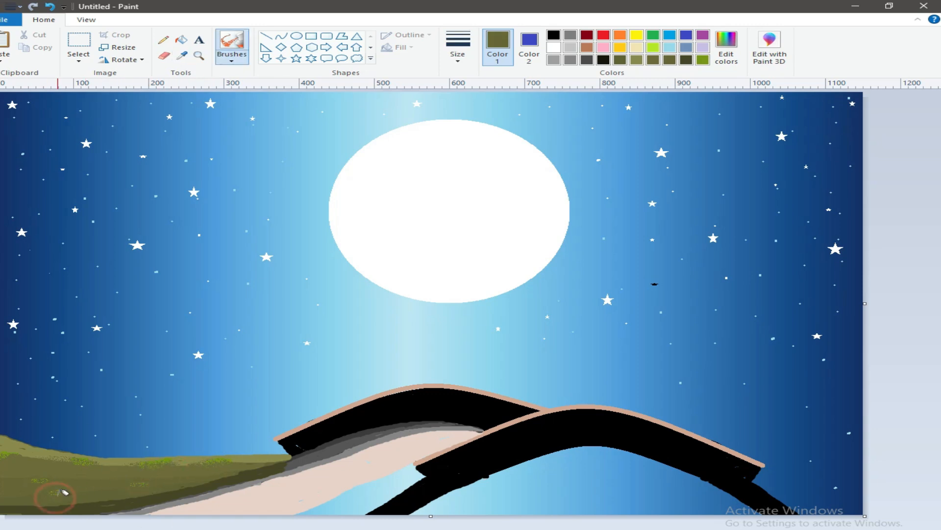
Step: Choose lime and brush a few bright grass patches on the hill's upper slope
click(653, 48)
click(232, 59)
click(233, 78)
drag(109, 476, 11, 470)
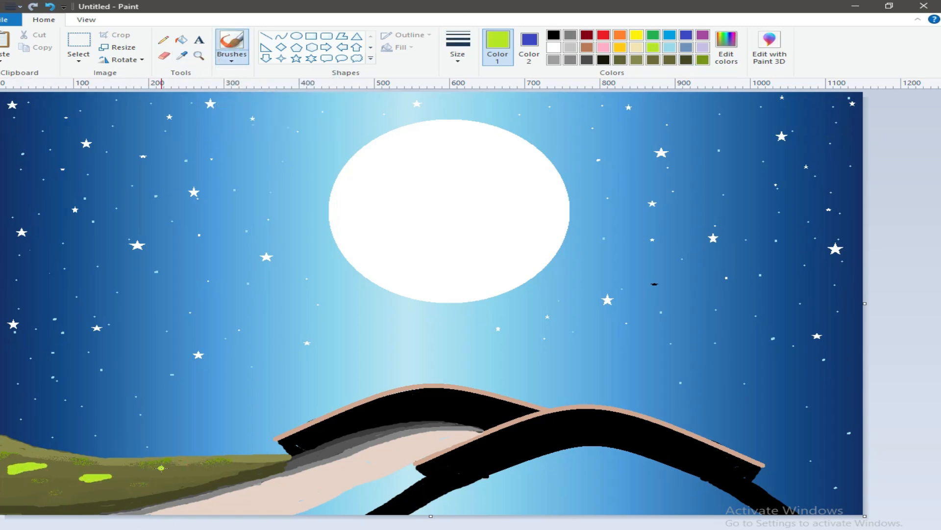
Step: Mix a dark green and dab grass patches across the hill's slope and crest
click(653, 36)
click(726, 48)
drag(625, 280, 624, 289)
click(323, 357)
mouse_move(37, 466)
mouse_down()
mouse_move(25, 470)
mouse_move(45, 465)
mouse_up()
mouse_move(36, 452)
mouse_down()
mouse_move(7, 456)
mouse_move(36, 456)
mouse_up()
mouse_move(134, 462)
mouse_down()
mouse_move(109, 465)
mouse_move(109, 477)
mouse_up()
drag(174, 471, 146, 473)
drag(230, 457, 211, 457)
mouse_move(222, 472)
mouse_down()
mouse_move(204, 473)
mouse_move(223, 474)
mouse_up()
mouse_move(31, 496)
mouse_down()
mouse_move(73, 496)
mouse_move(61, 498)
mouse_move(98, 479)
mouse_move(24, 466)
mouse_move(107, 488)
mouse_move(237, 459)
mouse_move(164, 461)
mouse_up()
Step: Sample the hill's dark olive and airbrush it over the patches to give the hill a speckled grass texture
click(182, 56)
click(103, 493)
click(232, 59)
click(323, 78)
drag(146, 484, 133, 484)
drag(65, 463, 91, 461)
drag(32, 448, 5, 447)
click(669, 59)
mouse_move(14, 486)
mouse_down()
mouse_move(99, 492)
mouse_move(166, 468)
mouse_move(105, 463)
mouse_up()
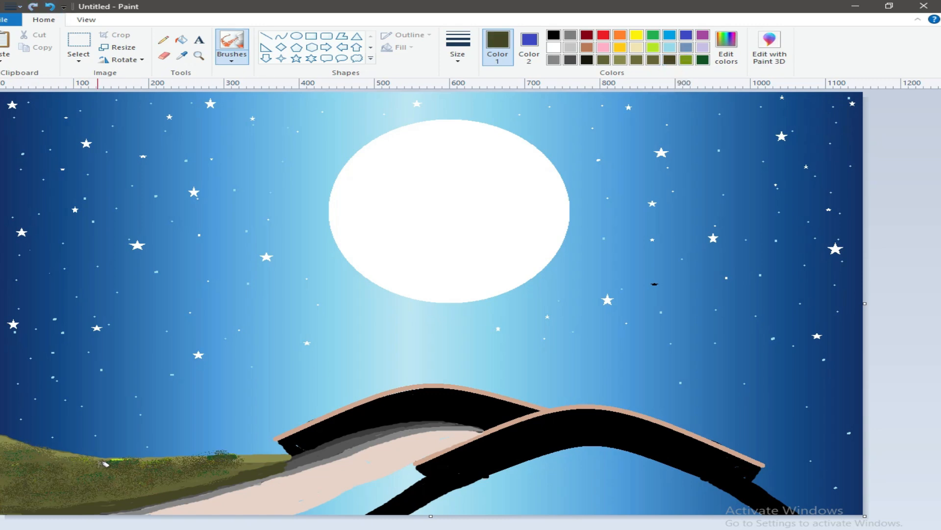
Step: Sample the sky's dark blue and brush a thin wavy tree trunk from the hill's crest to the canvas top
click(43, 94)
click(232, 59)
click(231, 74)
mouse_move(159, 449)
mouse_down()
mouse_move(158, 393)
mouse_move(170, 356)
mouse_move(158, 309)
mouse_move(185, 213)
mouse_move(174, 127)
mouse_move(206, 88)
mouse_up()
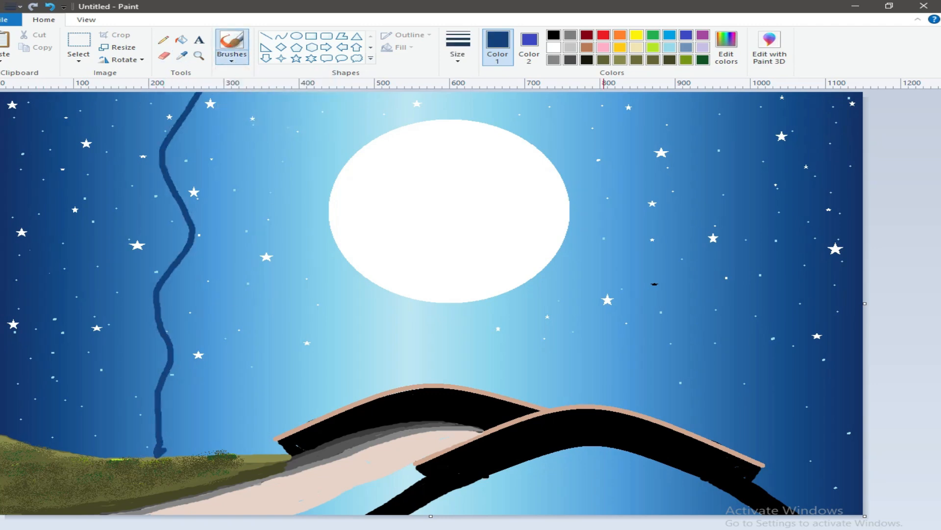
click(49, 6)
mouse_move(116, 458)
mouse_down()
mouse_move(142, 404)
mouse_move(116, 300)
mouse_move(141, 150)
mouse_move(127, 93)
mouse_up()
Step: Mix a darker navy and brush a winding tree trunk near the canvas's left edge up to the canvas top
click(726, 47)
drag(623, 282, 622, 300)
click(322, 358)
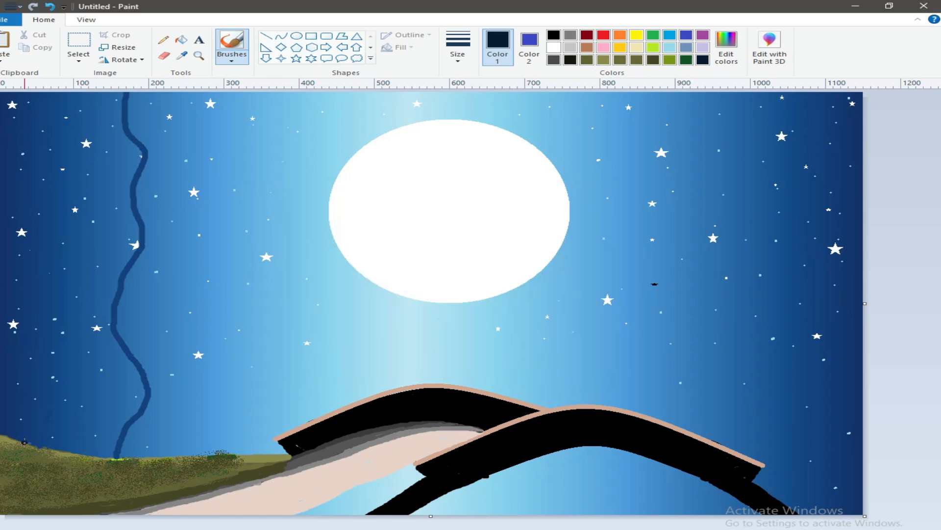
mouse_move(36, 444)
mouse_down()
mouse_move(24, 328)
mouse_move(39, 93)
mouse_up()
Step: Thicken the navy trunk and brush bare branches off both of its sides
drag(20, 262, 28, 326)
mouse_move(2, 112)
mouse_down()
mouse_move(22, 137)
mouse_move(29, 192)
mouse_up()
mouse_move(36, 360)
mouse_down()
mouse_move(22, 439)
mouse_move(33, 421)
mouse_move(38, 430)
mouse_move(30, 323)
mouse_move(44, 380)
mouse_move(37, 322)
mouse_move(64, 263)
mouse_move(49, 231)
mouse_up()
mouse_move(39, 92)
mouse_down()
mouse_move(68, 142)
mouse_move(66, 122)
mouse_move(43, 189)
mouse_move(41, 240)
mouse_move(46, 226)
mouse_move(56, 277)
mouse_move(21, 322)
mouse_move(27, 383)
mouse_move(5, 441)
mouse_up()
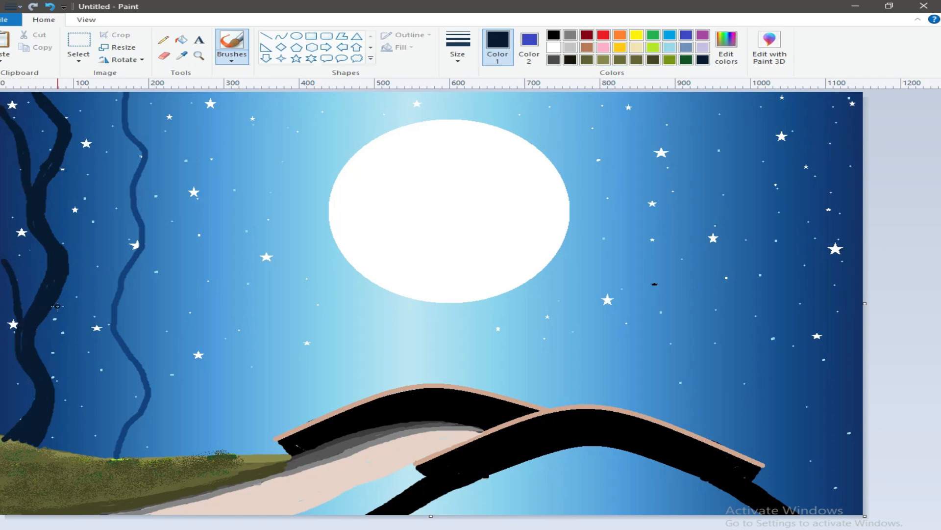
drag(96, 180, 93, 285)
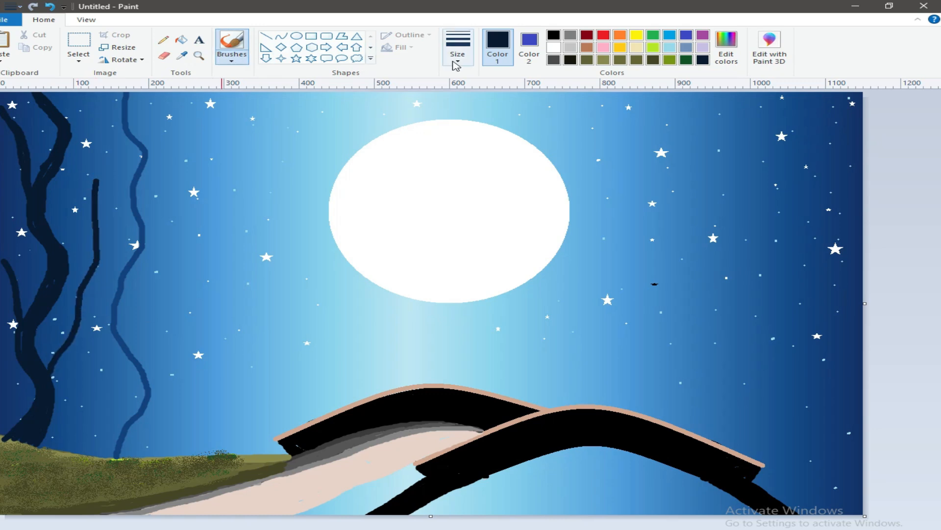
drag(15, 239, 24, 293)
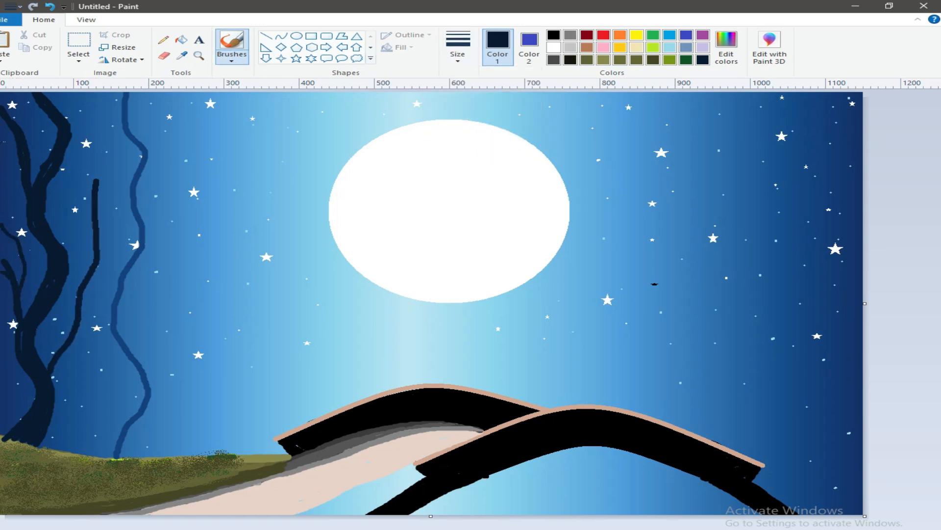
Step: Brush extra bare twigs along the trunk and side branches of the navy tree near the canvas's left edge
drag(18, 94, 32, 150)
drag(86, 92, 67, 121)
drag(67, 200, 81, 279)
drag(117, 189, 98, 242)
mouse_move(81, 316)
mouse_down()
mouse_move(101, 277)
mouse_move(77, 325)
mouse_move(80, 215)
mouse_move(69, 234)
mouse_move(97, 288)
mouse_up()
drag(107, 256, 105, 268)
drag(121, 214, 106, 235)
mouse_move(100, 160)
mouse_down()
mouse_move(99, 178)
mouse_move(87, 170)
mouse_up()
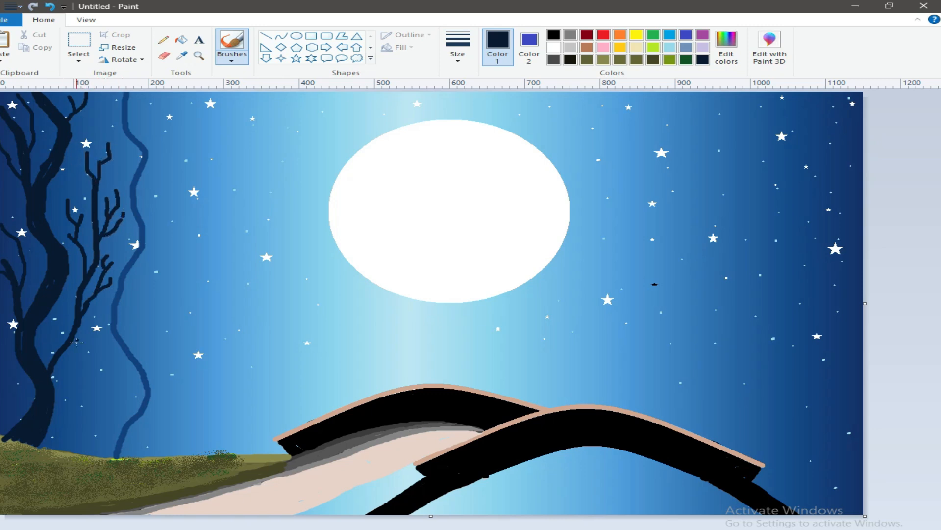
Step: Sample the wavy blue trunk's colour and thicken that trunk from its top down to a wide base on the hill
click(181, 55)
click(124, 349)
mouse_move(131, 410)
mouse_down()
mouse_move(96, 453)
mouse_move(129, 413)
mouse_move(111, 438)
mouse_up()
mouse_move(134, 94)
mouse_down()
mouse_move(148, 247)
mouse_move(115, 312)
mouse_move(136, 263)
mouse_move(124, 280)
mouse_move(113, 324)
mouse_move(148, 372)
mouse_move(135, 402)
mouse_up()
mouse_move(126, 357)
mouse_down()
mouse_move(107, 346)
mouse_move(91, 451)
mouse_up()
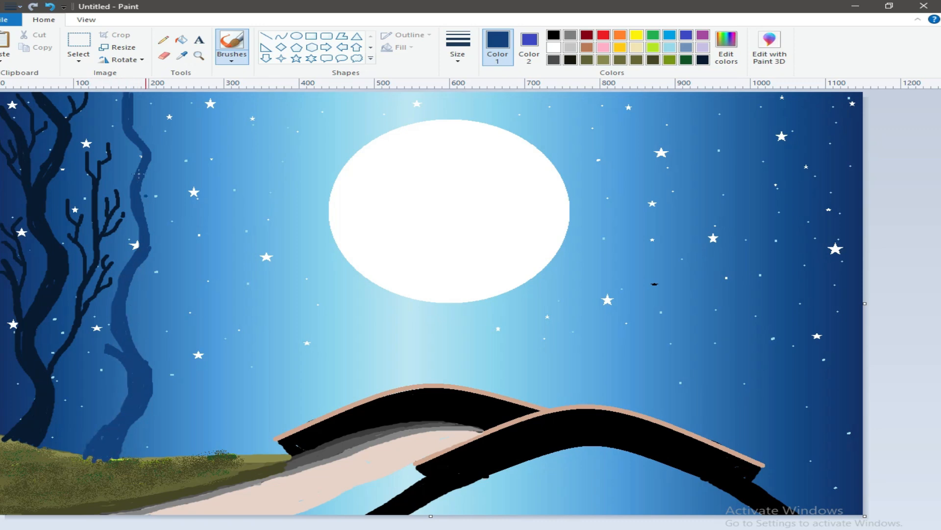
Step: Choose a thinner brush size and paint long forked branches off the blue trunk's lower fork, reaching towards the moon
click(457, 49)
click(483, 131)
mouse_move(149, 373)
mouse_down()
mouse_move(181, 311)
mouse_move(240, 278)
mouse_up()
drag(197, 241, 161, 342)
drag(172, 253, 160, 282)
drag(171, 293, 160, 323)
drag(184, 294, 172, 307)
mouse_move(162, 257)
mouse_down()
mouse_move(194, 273)
mouse_move(178, 296)
mouse_up()
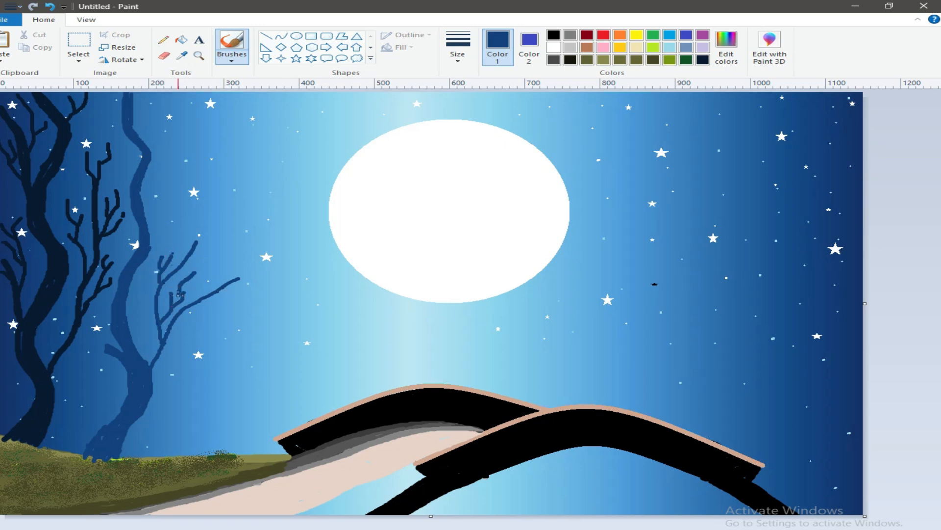
mouse_move(229, 227)
mouse_down()
mouse_move(189, 254)
mouse_move(215, 243)
mouse_up()
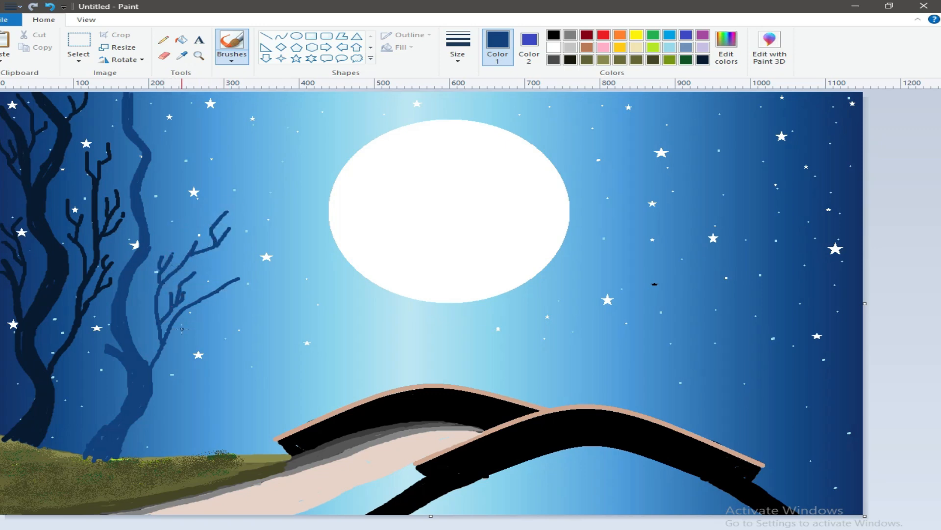
Step: Fill out the blue tree's lower branches with short twigs on both sides of the fork
drag(204, 308, 171, 330)
mouse_move(204, 278)
mouse_down()
mouse_move(192, 303)
mouse_move(230, 302)
mouse_move(183, 323)
mouse_up()
mouse_move(215, 297)
mouse_down()
mouse_move(183, 323)
mouse_move(229, 268)
mouse_move(233, 299)
mouse_move(208, 316)
mouse_up()
drag(140, 294, 160, 336)
mouse_move(146, 279)
mouse_down()
mouse_move(149, 303)
mouse_move(134, 324)
mouse_move(158, 339)
mouse_move(129, 343)
mouse_move(160, 335)
mouse_move(148, 356)
mouse_up()
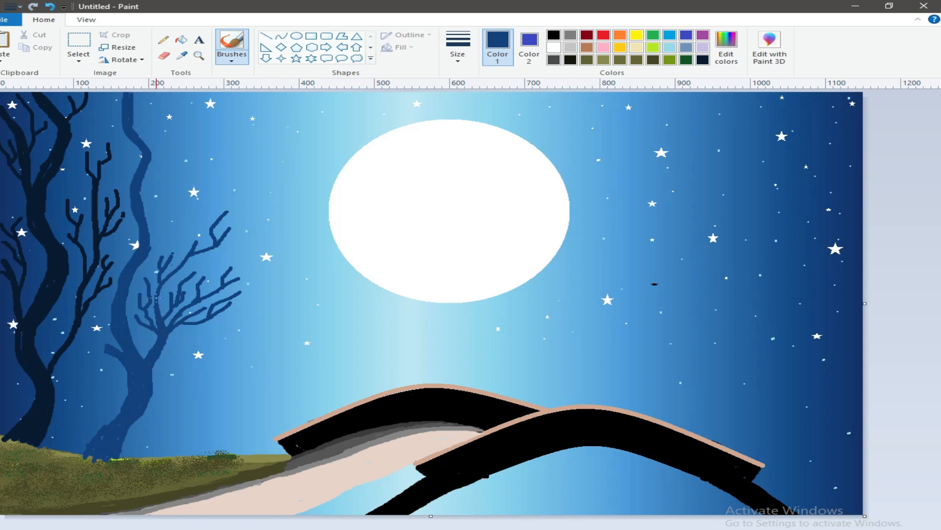
Step: Brush forked upper branches and twigs off both sides of the blue tree's trunk, up to the canvas top
mouse_move(148, 245)
mouse_down()
mouse_move(174, 192)
mouse_move(180, 125)
mouse_up()
mouse_move(171, 220)
mouse_down()
mouse_move(247, 146)
mouse_move(153, 248)
mouse_up()
drag(181, 150, 173, 168)
drag(165, 132, 170, 158)
mouse_move(195, 171)
mouse_down()
mouse_move(215, 191)
mouse_move(191, 196)
mouse_up()
drag(228, 182, 176, 209)
drag(222, 147, 212, 197)
drag(247, 154, 228, 165)
drag(118, 158, 132, 188)
drag(123, 145, 122, 173)
drag(121, 235, 126, 267)
drag(99, 96, 122, 129)
mouse_move(198, 95)
mouse_down()
mouse_move(174, 107)
mouse_move(147, 148)
mouse_up()
mouse_move(157, 102)
mouse_down()
mouse_move(147, 153)
mouse_move(150, 123)
mouse_move(169, 114)
mouse_up()
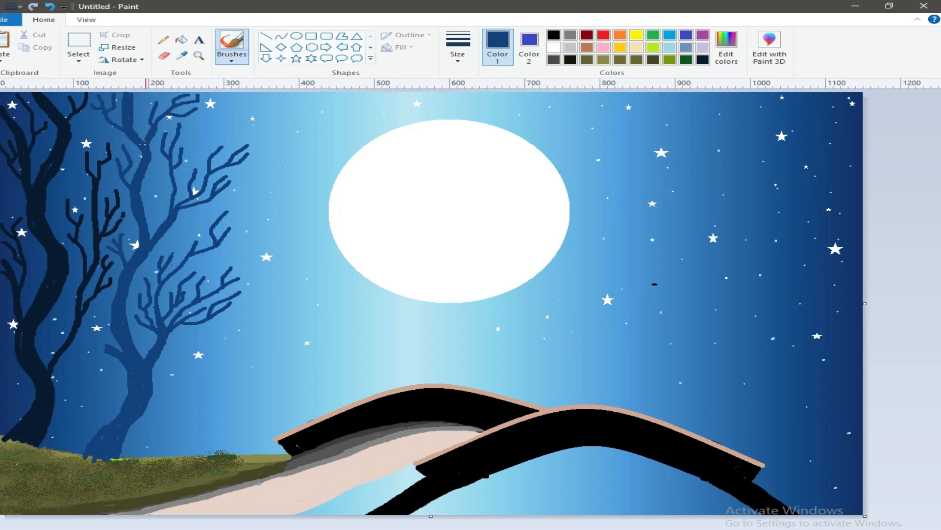
Step: Fill both bare trees on the left hill with black
click(181, 39)
click(553, 35)
click(137, 373)
click(105, 210)
click(41, 212)
Step: Mix a custom dark grey and fill both bare trees on the left hill with it
click(729, 53)
drag(623, 309, 624, 286)
click(323, 358)
click(122, 303)
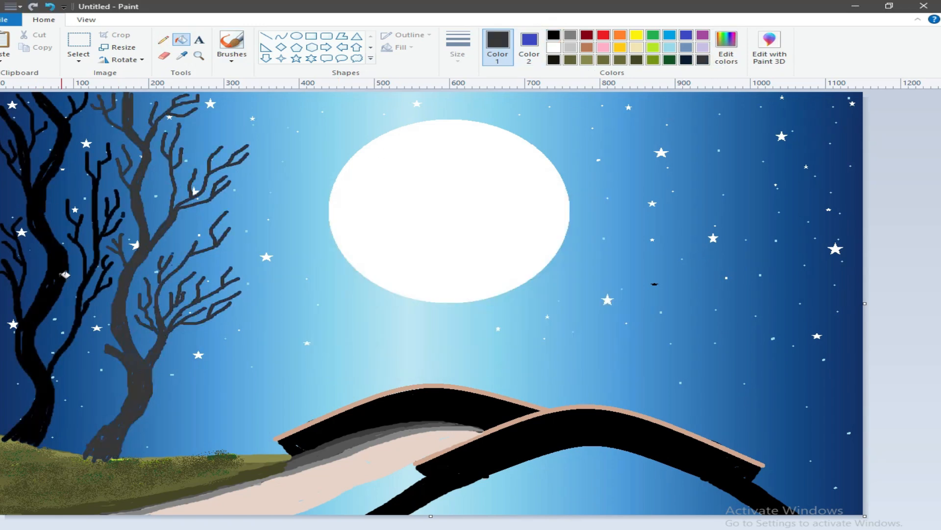
click(65, 274)
Step: Try to place a horizontally flipped copy of the left hill's trees on the opposite side of the moon
click(79, 56)
click(113, 84)
drag(1, 94, 231, 431)
right_click(57, 260)
click(92, 282)
right_click(64, 221)
click(93, 255)
click(79, 58)
click(111, 163)
click(126, 62)
click(142, 125)
drag(87, 181, 667, 130)
drag(816, 378, 788, 348)
drag(686, 278, 707, 328)
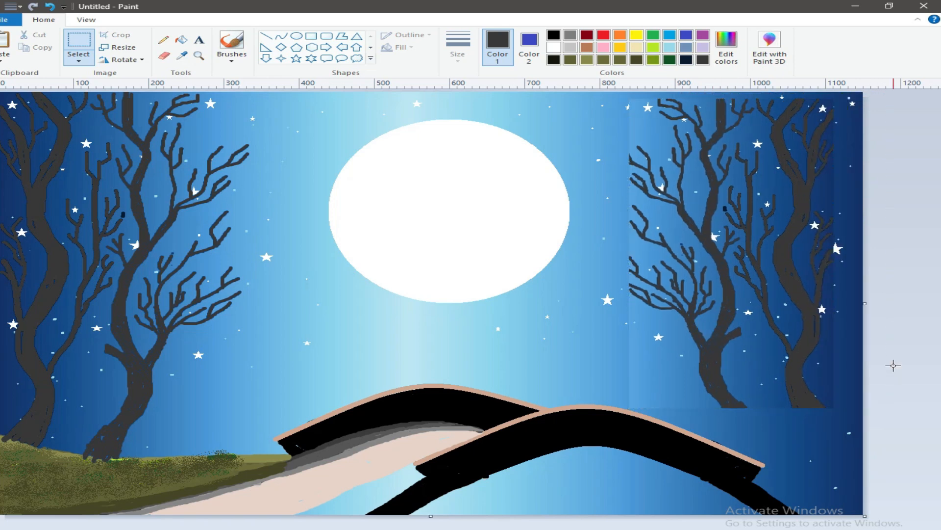
click(50, 6)
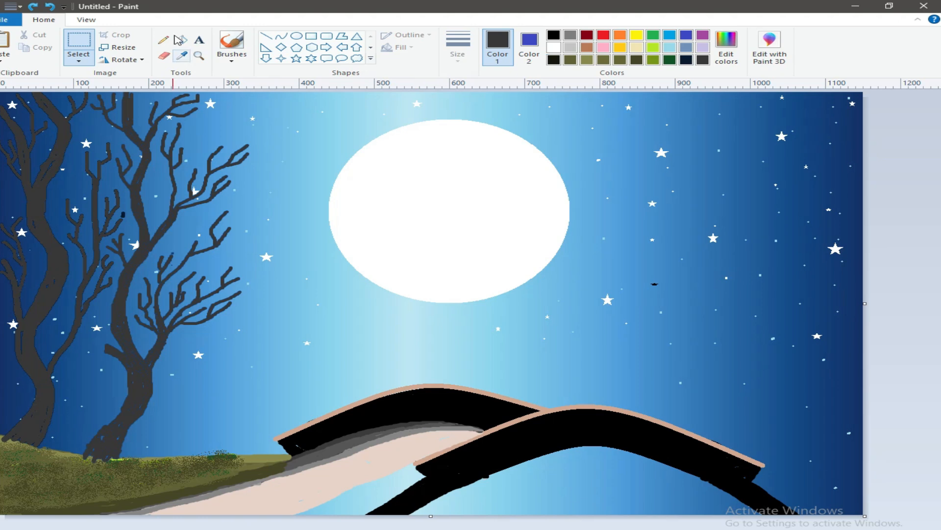
Step: Sample the left hill's dark olive and brush a solid hill in the canvas's lower right corner beside the bridge
click(181, 55)
click(172, 493)
click(232, 60)
click(227, 77)
mouse_move(750, 462)
mouse_down()
mouse_move(852, 465)
mouse_move(795, 472)
mouse_move(838, 446)
mouse_move(841, 474)
mouse_move(850, 473)
mouse_move(836, 490)
mouse_move(843, 507)
mouse_move(815, 496)
mouse_move(768, 510)
mouse_move(758, 487)
mouse_move(764, 508)
mouse_up()
mouse_move(860, 428)
mouse_down()
mouse_move(828, 445)
mouse_move(863, 431)
mouse_up()
Step: Sample the lighter olive from the left hill's crest and pencil wavy shading lines across the right hill
click(182, 56)
click(260, 458)
mouse_move(765, 467)
mouse_down()
mouse_move(862, 427)
mouse_move(836, 443)
mouse_up()
click(49, 6)
click(163, 40)
drag(759, 470, 863, 458)
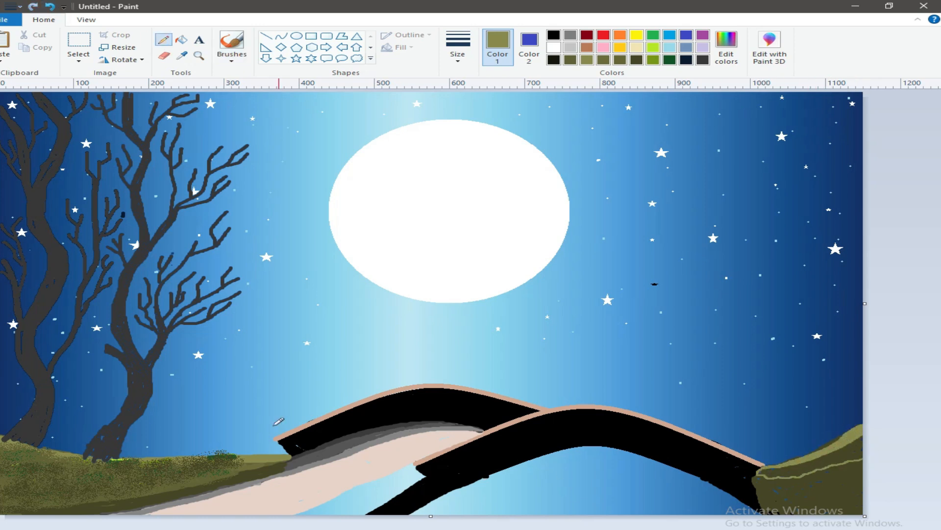
drag(758, 473, 863, 494)
Step: Sample the olive tones and fill the right hill's upper band between the pencil lines with light olive
click(182, 56)
click(257, 473)
drag(759, 508, 770, 510)
click(182, 40)
click(182, 56)
click(823, 452)
click(836, 458)
Step: Airbrush sampled dark and light olive tones over the right hill to give it a speckled grass texture
click(182, 56)
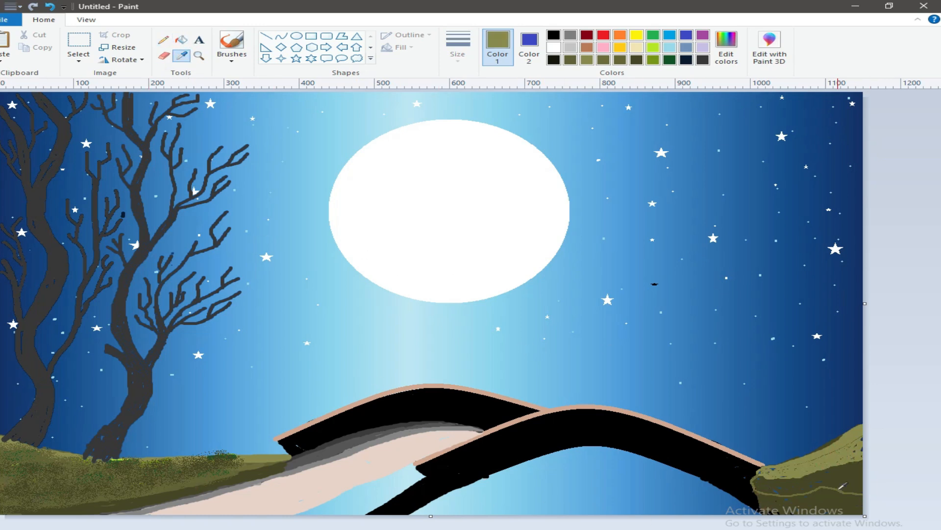
click(842, 485)
click(232, 55)
click(322, 77)
drag(822, 469, 849, 456)
click(182, 56)
click(807, 492)
mouse_move(806, 492)
mouse_down()
mouse_move(762, 484)
mouse_move(811, 478)
mouse_move(815, 454)
mouse_move(850, 466)
mouse_up()
click(182, 56)
click(794, 462)
mouse_move(801, 488)
mouse_down()
mouse_move(782, 491)
mouse_move(857, 499)
mouse_move(829, 504)
mouse_move(833, 474)
mouse_move(781, 496)
mouse_move(858, 443)
mouse_up()
click(670, 60)
click(620, 60)
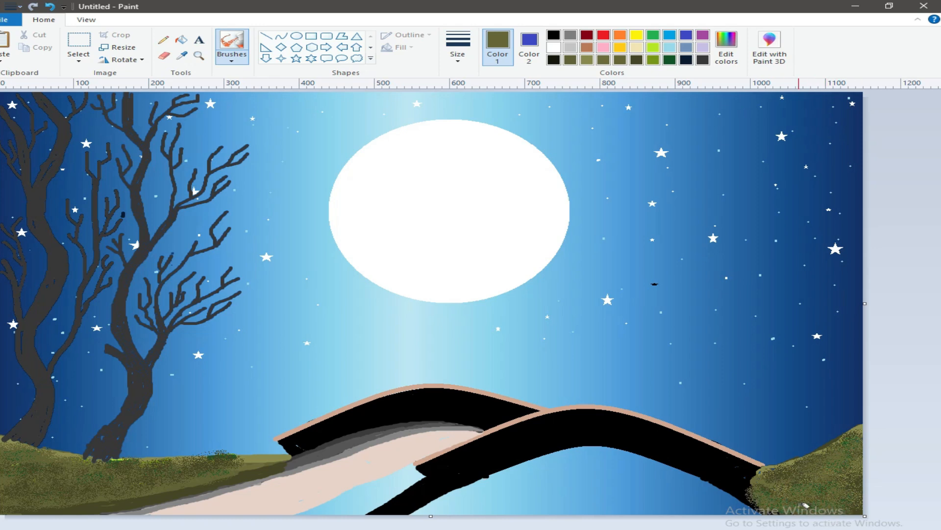
Step: Brush the black bridge leg down over the right hill's lower edge
click(554, 35)
click(231, 58)
click(230, 79)
drag(759, 469, 841, 512)
mouse_move(796, 490)
mouse_down()
mouse_move(765, 478)
mouse_move(804, 505)
mouse_move(745, 488)
mouse_move(763, 502)
mouse_move(759, 485)
mouse_up()
Step: Sample the trees' dark grey and brush a curving trunk from the right hill with long branches reaching towards the moon
click(182, 56)
click(127, 109)
click(227, 60)
click(230, 77)
mouse_move(802, 371)
mouse_down()
mouse_move(711, 255)
mouse_move(657, 121)
mouse_up()
mouse_move(700, 253)
mouse_down()
mouse_move(643, 229)
mouse_move(580, 174)
mouse_up()
mouse_move(617, 220)
mouse_down()
mouse_move(537, 230)
mouse_move(483, 279)
mouse_up()
key(ctrl+z)
Step: Brush upright branches onto the right hill's trees and add a thick trunk rising from beside the bridge end
drag(797, 248, 787, 125)
drag(779, 203, 810, 258)
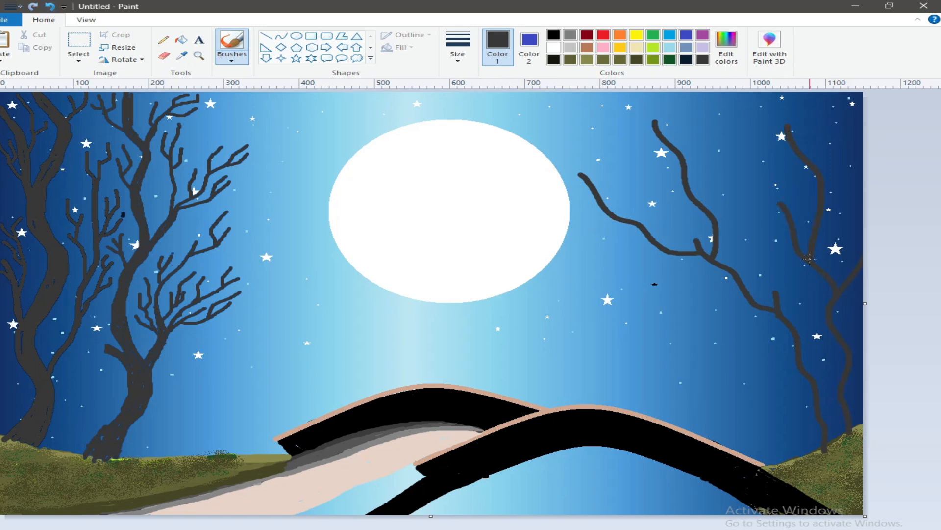
drag(759, 160, 749, 289)
mouse_move(788, 463)
mouse_down()
mouse_move(744, 294)
mouse_move(780, 242)
mouse_up()
drag(764, 210, 774, 297)
mouse_move(790, 468)
mouse_down()
mouse_move(733, 277)
mouse_move(711, 265)
mouse_up()
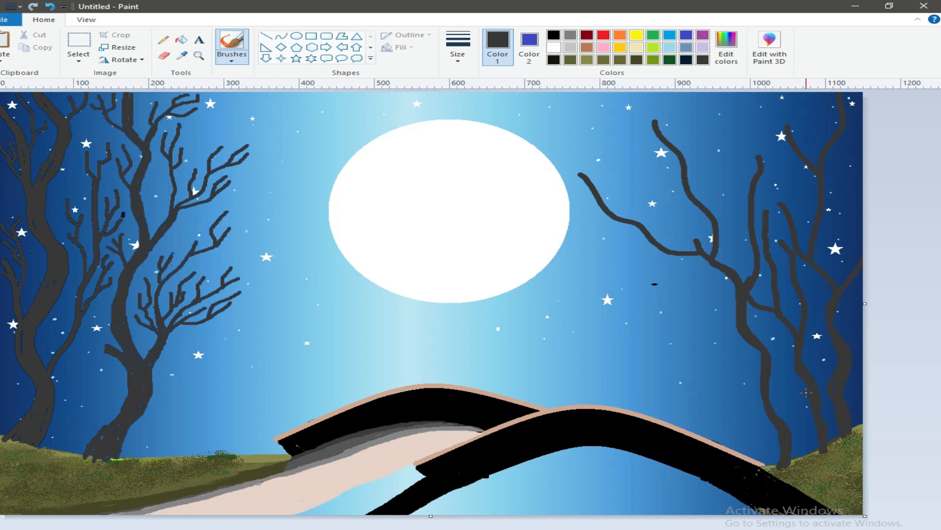
Step: Choose a thinner brush size and paint side branches along the main limbs of the right hill's trees
click(457, 46)
click(477, 128)
drag(639, 194, 643, 223)
drag(604, 172, 611, 205)
drag(589, 234, 670, 252)
drag(592, 220, 616, 220)
mouse_move(702, 117)
mouse_down()
mouse_move(708, 147)
mouse_move(688, 165)
mouse_up()
drag(680, 104, 677, 148)
mouse_move(662, 191)
mouse_down()
mouse_move(672, 215)
mouse_move(714, 233)
mouse_up()
drag(733, 168, 748, 225)
drag(810, 98, 801, 149)
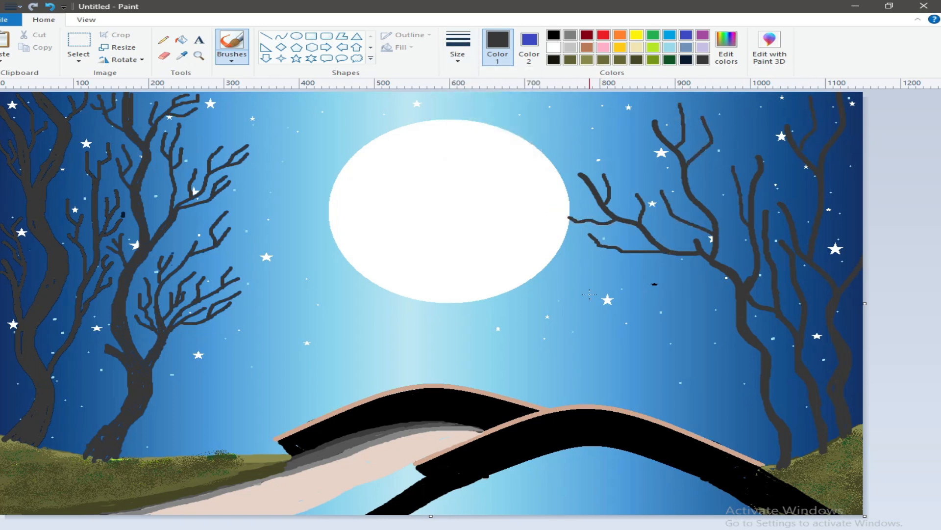
Step: Brush fine twigs from the branch ends over the moon's right edge, undoing stray strokes
mouse_move(592, 220)
mouse_down()
mouse_move(561, 243)
mouse_move(570, 256)
mouse_move(539, 223)
mouse_up()
mouse_move(569, 191)
mouse_down()
mouse_move(555, 186)
mouse_move(614, 183)
mouse_move(608, 203)
mouse_move(613, 181)
mouse_move(610, 188)
mouse_up()
click(51, 7)
click(50, 7)
click(50, 8)
drag(601, 159, 602, 170)
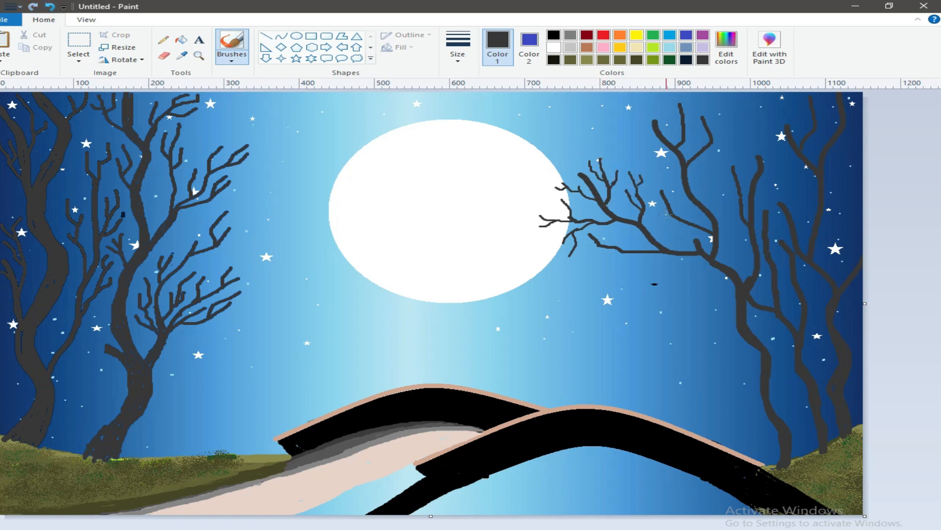
Step: Extend a thin branch up across the moon's edge and add twigs to the low horizontal branch beside the moon
drag(547, 135, 579, 170)
mouse_move(610, 265)
mouse_down()
mouse_move(645, 253)
mouse_move(615, 265)
mouse_up()
drag(607, 237, 622, 252)
click(51, 7)
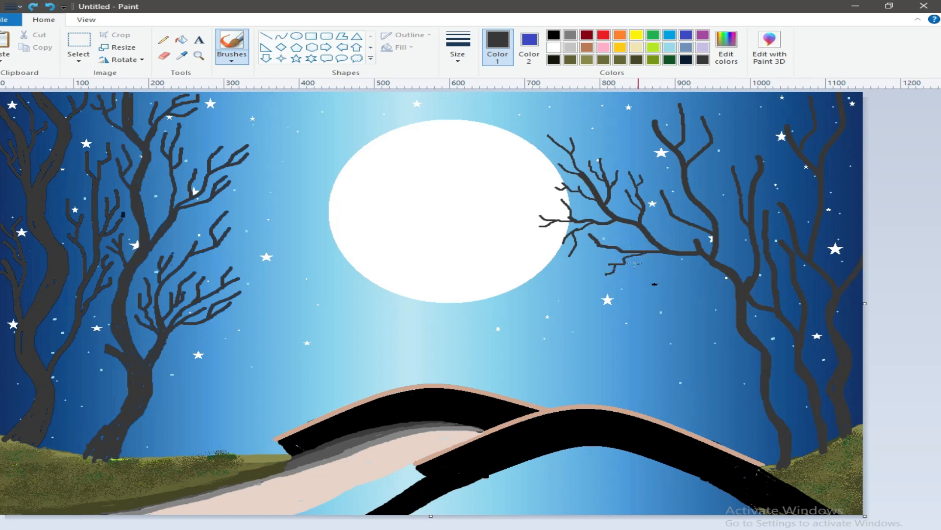
drag(664, 219, 687, 225)
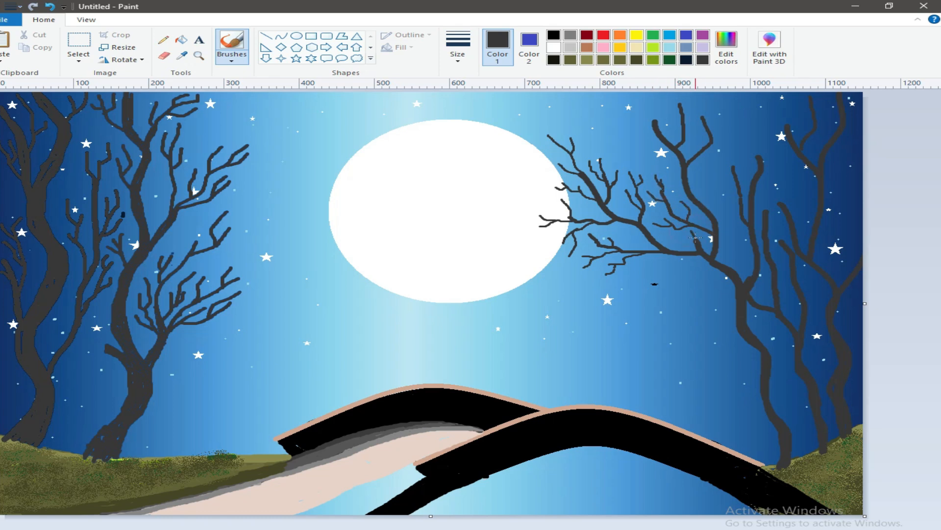
Step: Brush twigs onto the upper branches of the right hill's trees and extend one limb to the canvas top
drag(719, 137, 705, 116)
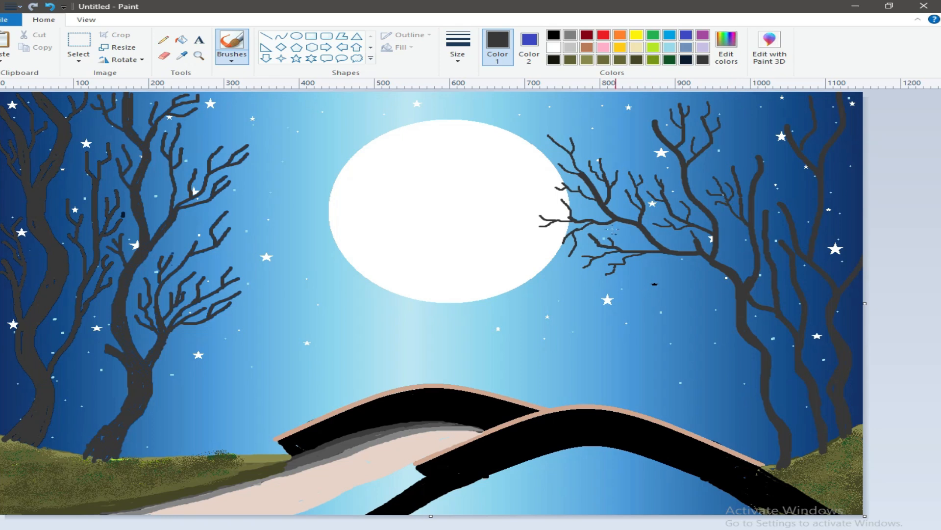
drag(757, 127, 760, 157)
drag(749, 121, 754, 96)
drag(753, 107, 747, 97)
drag(747, 139, 732, 123)
drag(657, 96, 654, 107)
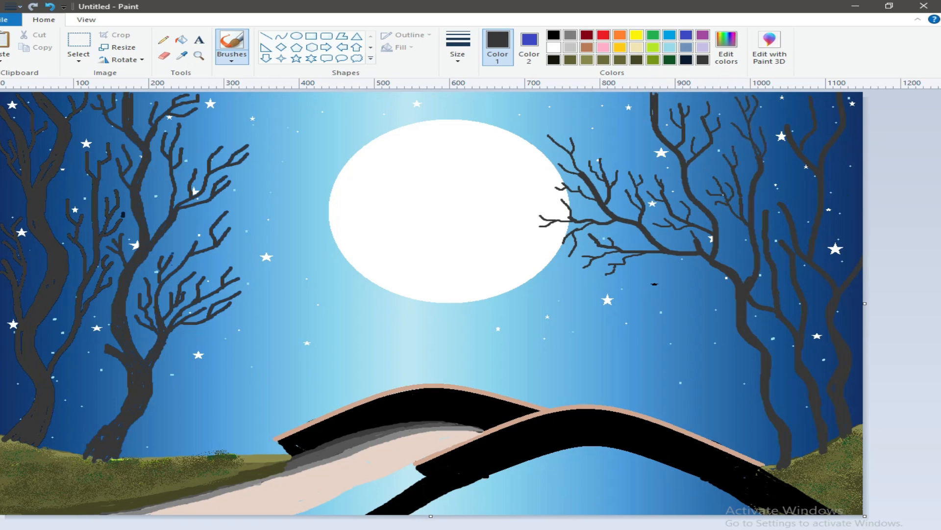
drag(776, 219, 790, 232)
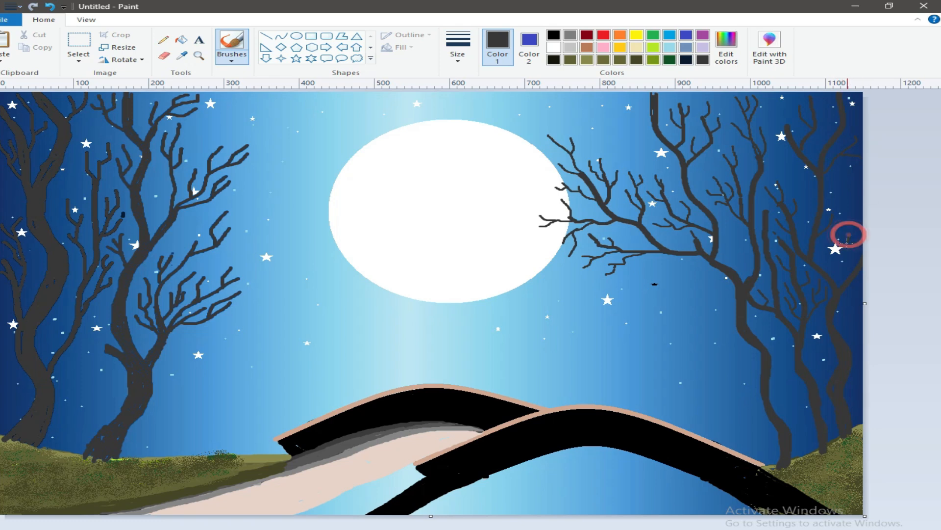
Step: Brush a twiggy branch in from the canvas top beside the moon and a low twiggy branch off the nearest trunk
mouse_move(595, 97)
mouse_down()
mouse_move(624, 126)
mouse_move(624, 102)
mouse_move(611, 107)
mouse_move(629, 126)
mouse_up()
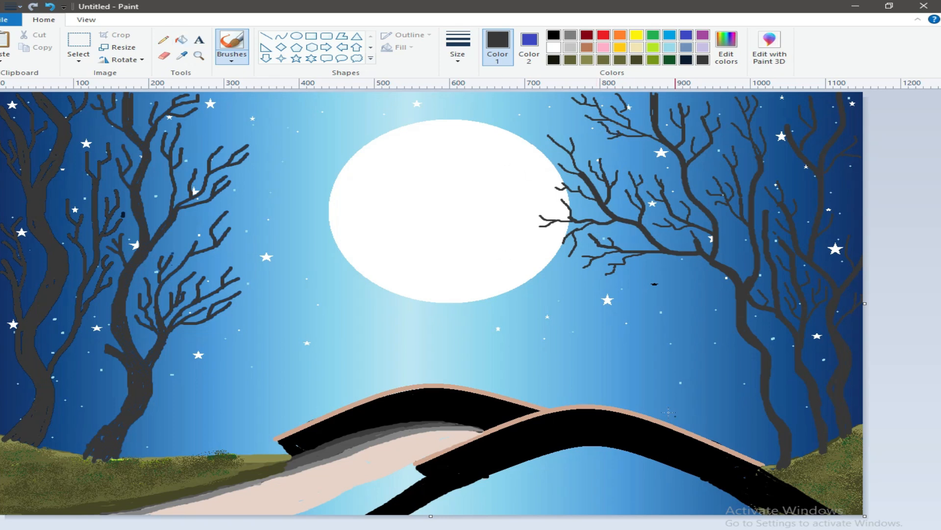
drag(649, 300, 759, 377)
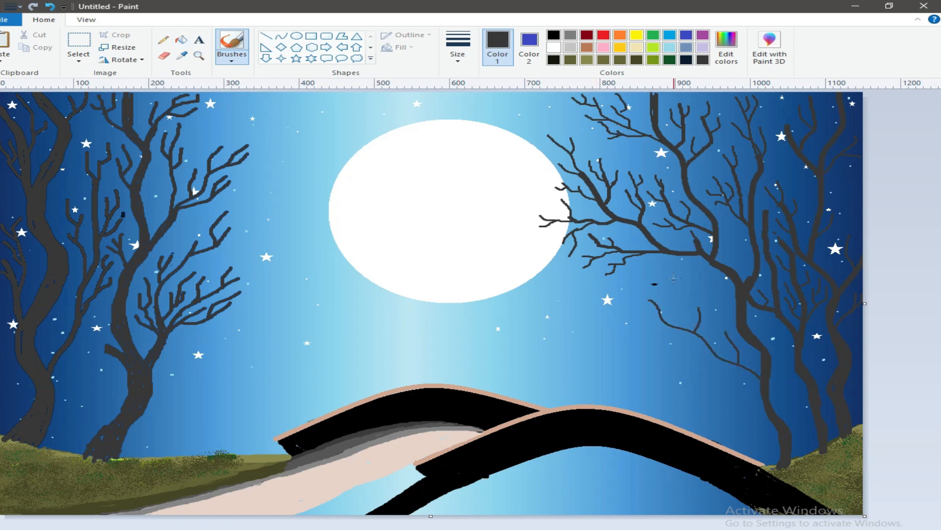
drag(712, 294, 699, 312)
drag(719, 328, 737, 351)
drag(641, 307, 650, 320)
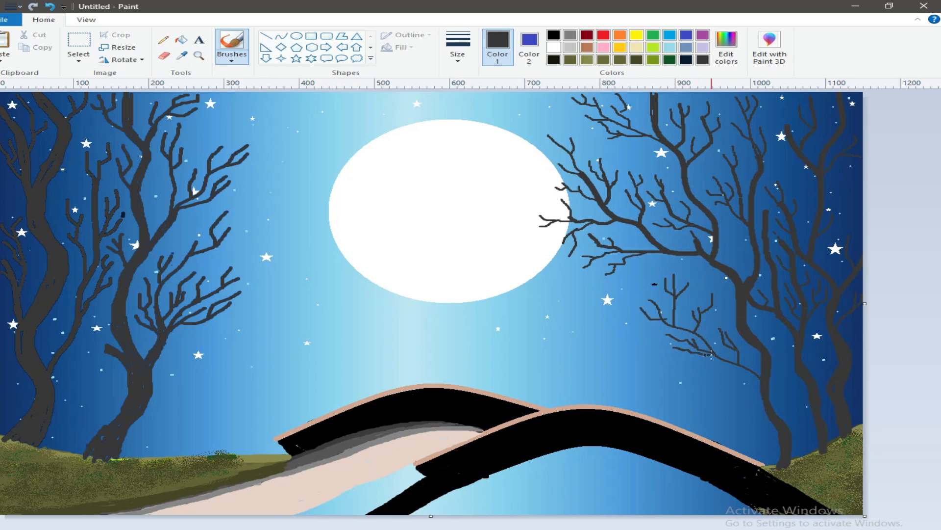
Step: Try airbrushing the area beneath the bridge's front arch
click(530, 47)
click(232, 54)
click(236, 101)
drag(584, 500, 674, 507)
click(49, 6)
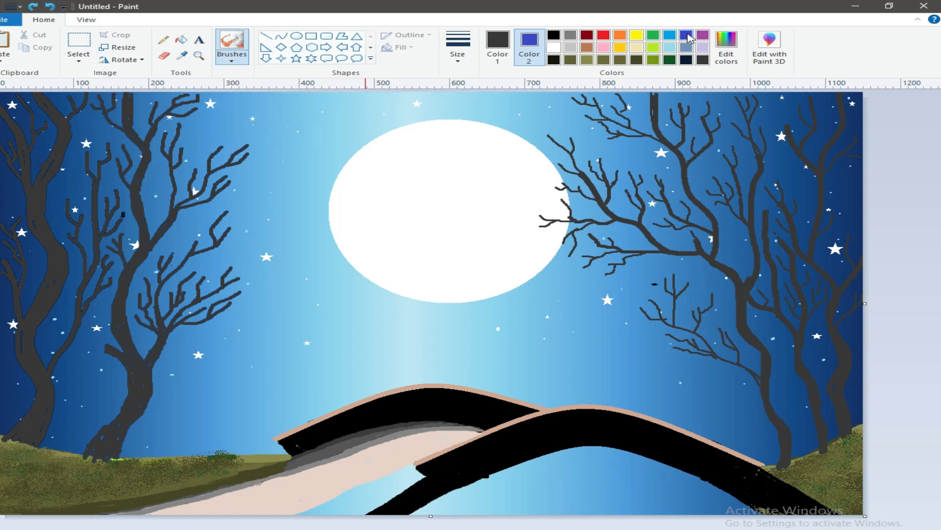
Step: Pencil fine indigo water ripples across the area beneath the bridge's front arch
click(497, 47)
click(686, 34)
click(164, 39)
drag(509, 486, 535, 484)
mouse_move(431, 512)
mouse_down()
mouse_move(674, 490)
mouse_move(695, 476)
mouse_move(542, 467)
mouse_move(599, 510)
mouse_move(461, 501)
mouse_move(600, 508)
mouse_move(646, 498)
mouse_move(639, 482)
mouse_move(571, 478)
mouse_move(601, 456)
mouse_move(629, 462)
mouse_up()
Step: Mix a custom colour and pencil more ripple strokes into the water beneath the front arch
click(729, 48)
click(615, 249)
click(324, 358)
click(727, 47)
click(615, 236)
click(322, 358)
mouse_move(549, 508)
mouse_down()
mouse_move(521, 503)
mouse_move(550, 460)
mouse_move(706, 508)
mouse_move(674, 469)
mouse_up()
Step: Sample two blues from the sky and fill out the water under the front arch with ripples in those shades
click(182, 56)
click(465, 353)
mouse_move(481, 498)
mouse_down()
mouse_move(519, 509)
mouse_move(467, 505)
mouse_move(580, 511)
mouse_move(526, 476)
mouse_move(573, 462)
mouse_move(621, 505)
mouse_move(696, 502)
mouse_move(630, 471)
mouse_move(547, 456)
mouse_move(642, 507)
mouse_move(652, 467)
mouse_move(575, 452)
mouse_move(593, 477)
mouse_move(583, 505)
mouse_move(483, 485)
mouse_move(511, 469)
mouse_move(487, 506)
mouse_move(442, 499)
mouse_move(459, 493)
mouse_move(423, 509)
mouse_move(513, 500)
mouse_up()
click(182, 56)
click(642, 353)
mouse_move(740, 503)
mouse_down()
mouse_move(728, 513)
mouse_move(672, 468)
mouse_up()
drag(606, 454, 670, 466)
Step: Redraw the lower edge of the bridge's front arch with a thick black curve above the water
click(284, 36)
click(554, 36)
drag(409, 513, 768, 514)
click(457, 49)
click(474, 149)
drag(600, 511, 607, 430)
click(925, 376)
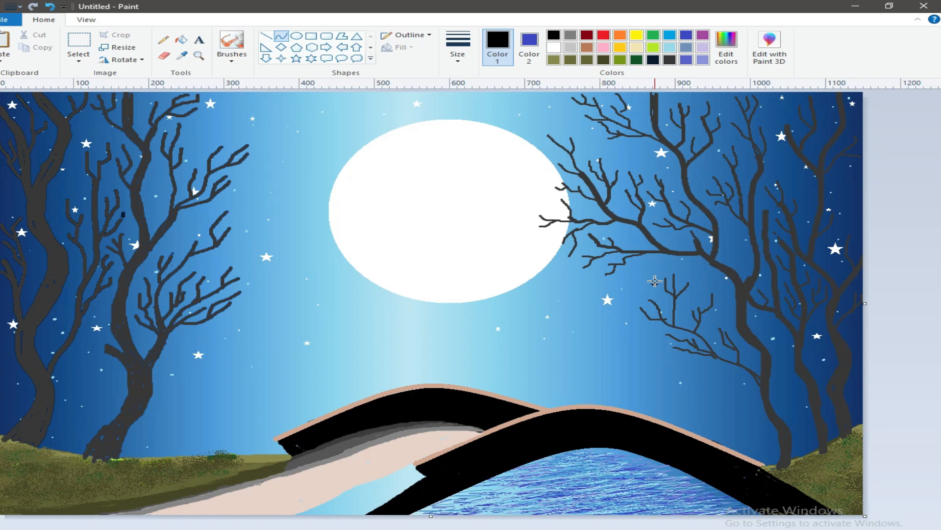
Step: Sample the olive green of the grass and pencil short grass blades along the crests of both hills and around the tree bases
click(163, 39)
click(181, 56)
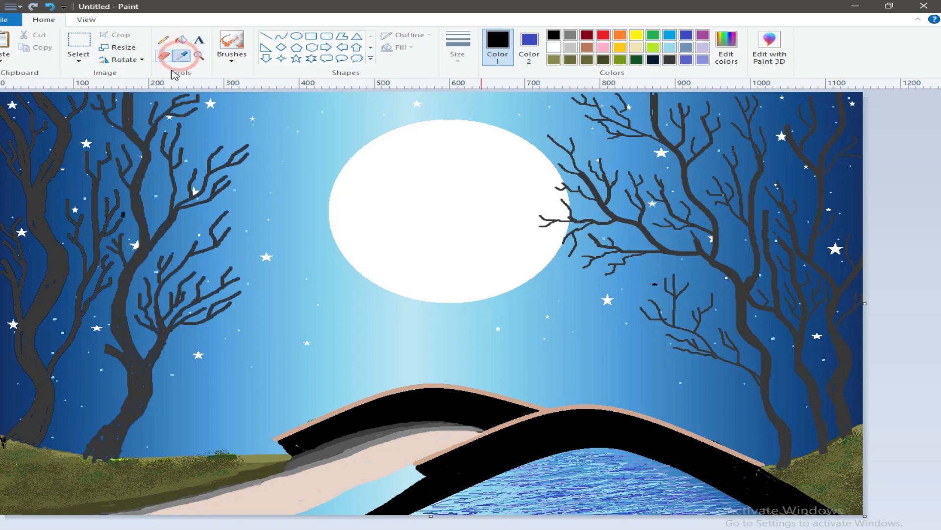
click(58, 455)
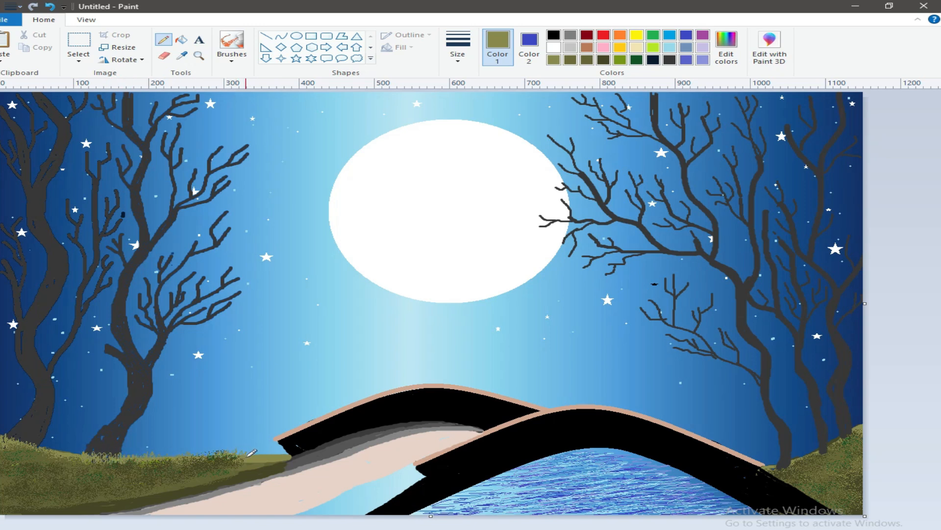
drag(261, 455, 234, 450)
mouse_move(832, 442)
mouse_down()
mouse_move(819, 443)
mouse_move(861, 431)
mouse_move(795, 453)
mouse_up()
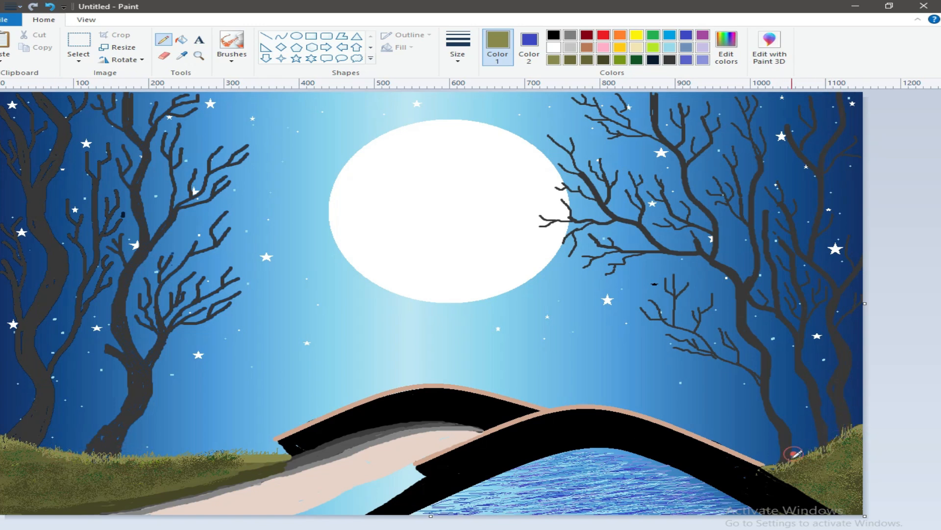